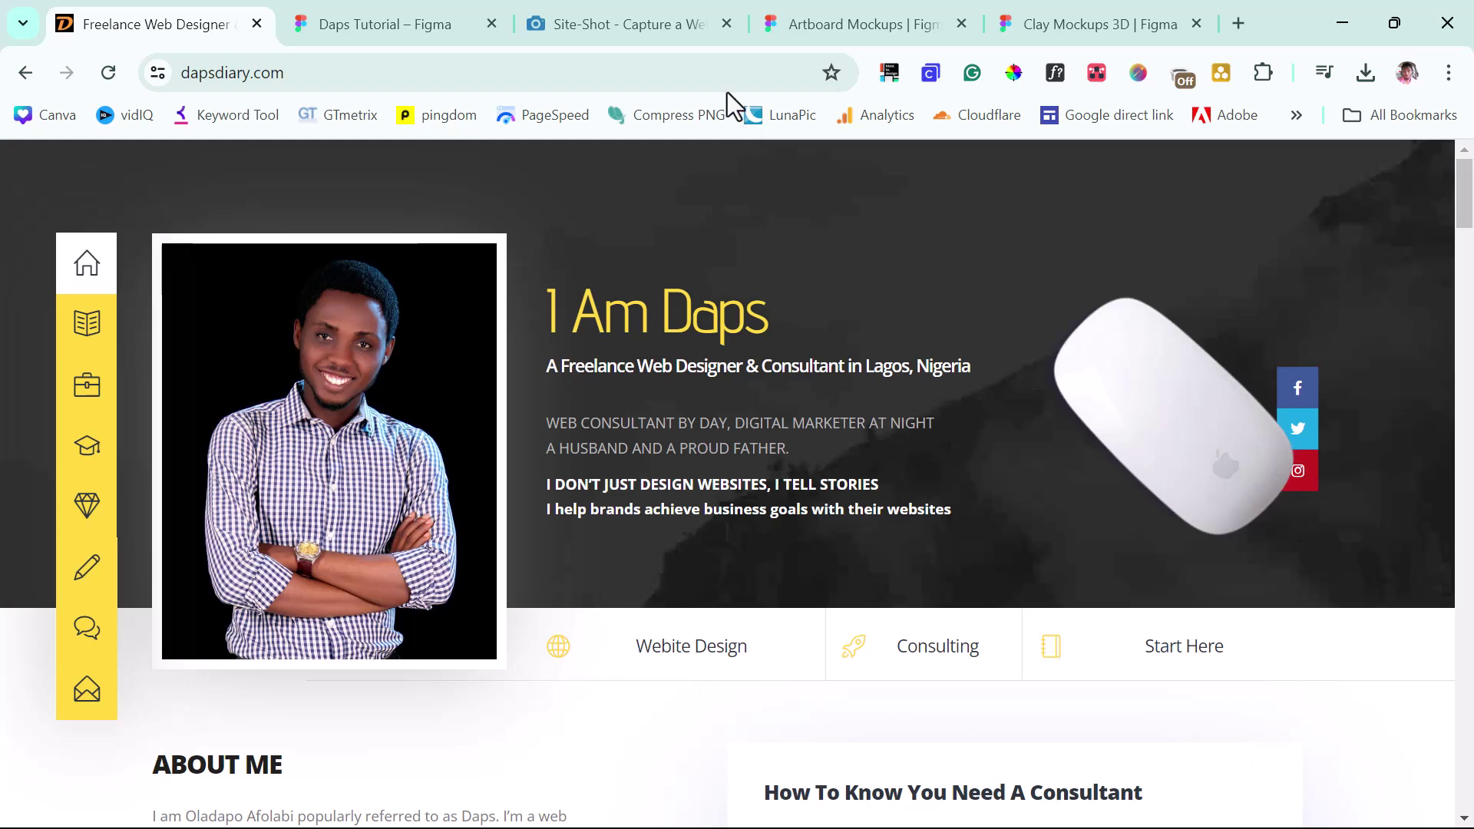
Step: Check the three screenshots in the Daps Tutorial Figma file, then go to the Site-Shot tab
click(413, 12)
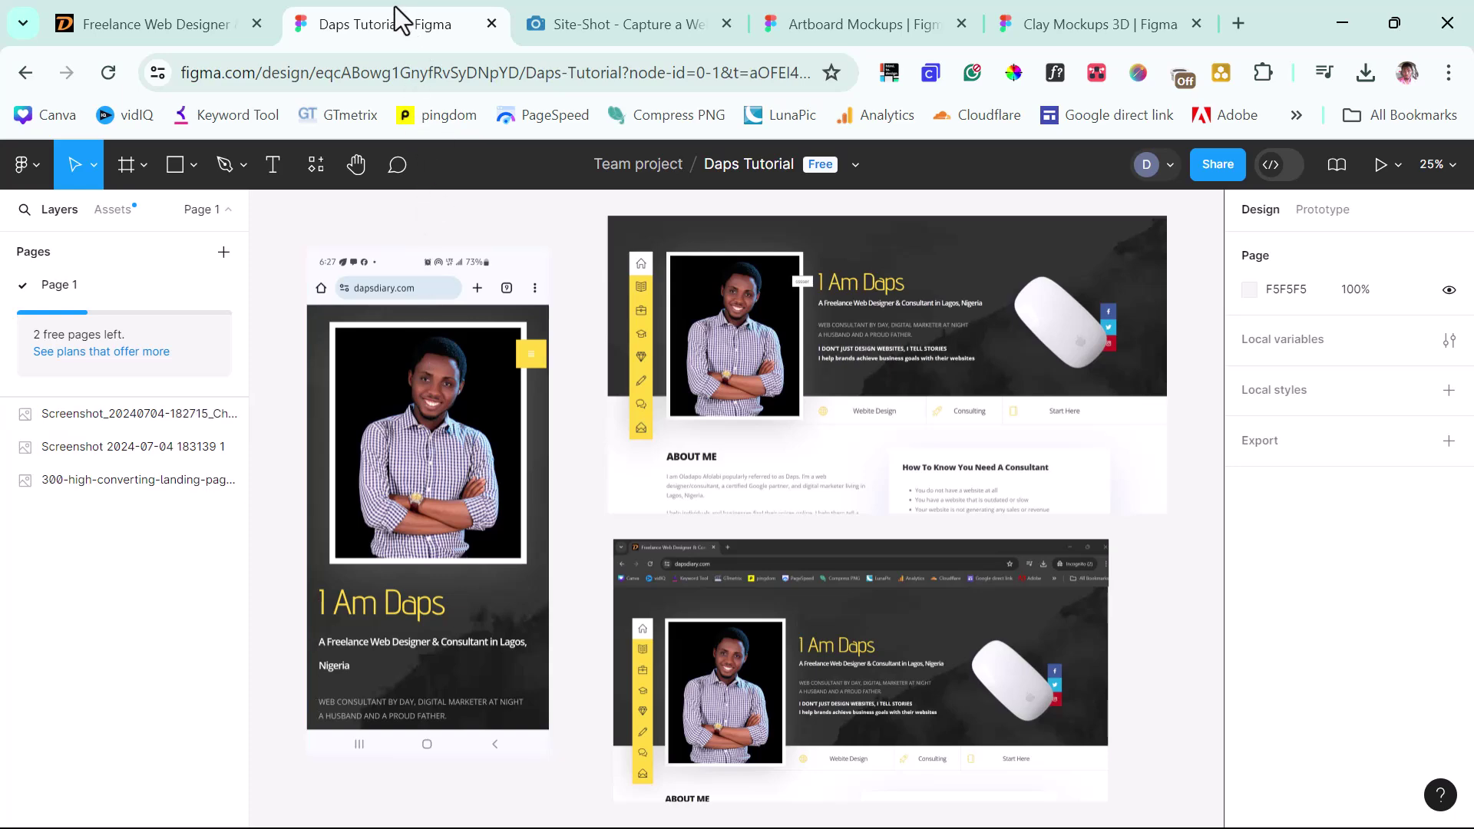
click(602, 10)
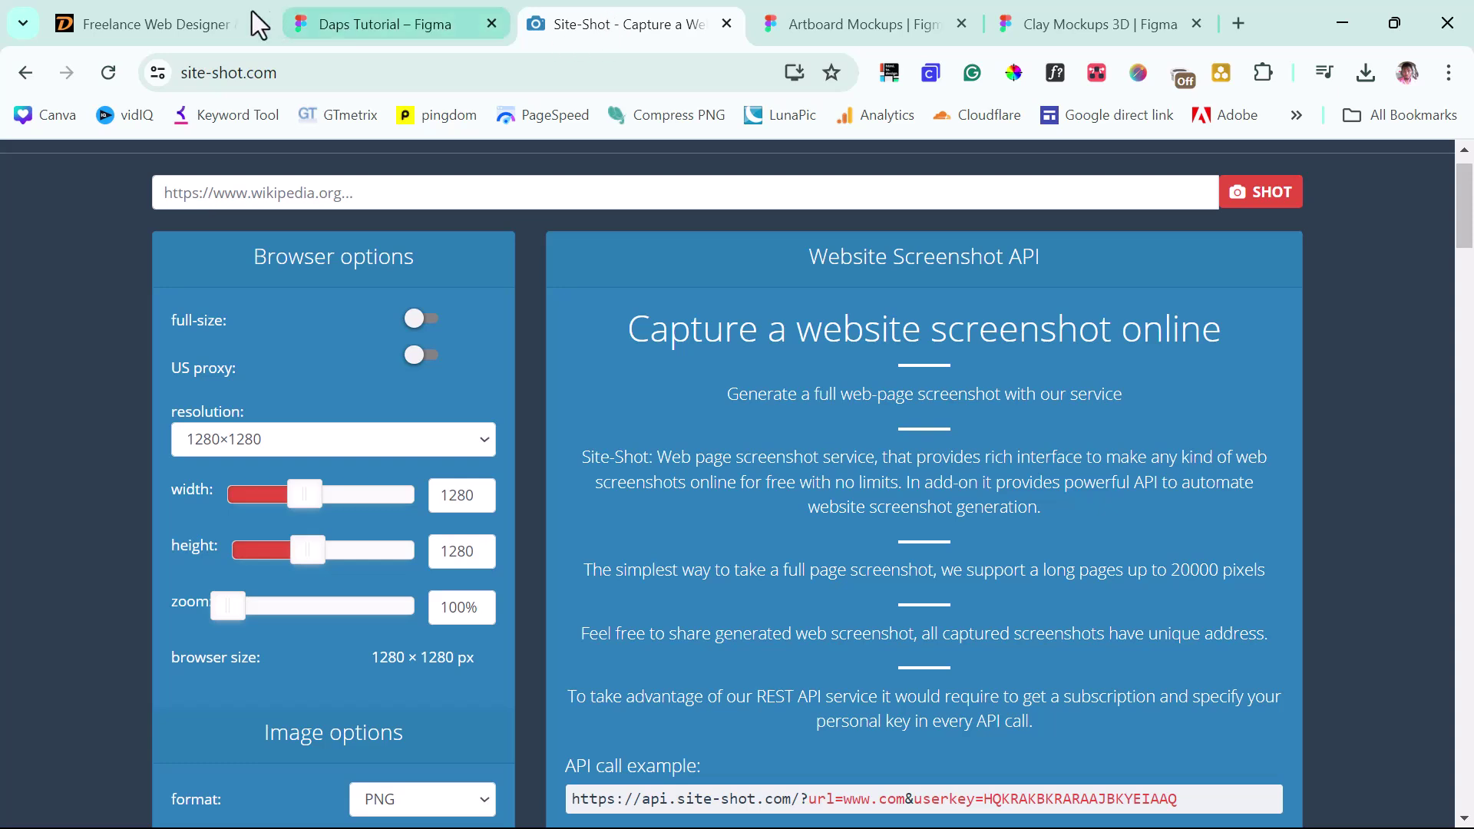
click(206, 18)
drag(173, 75, 178, 73)
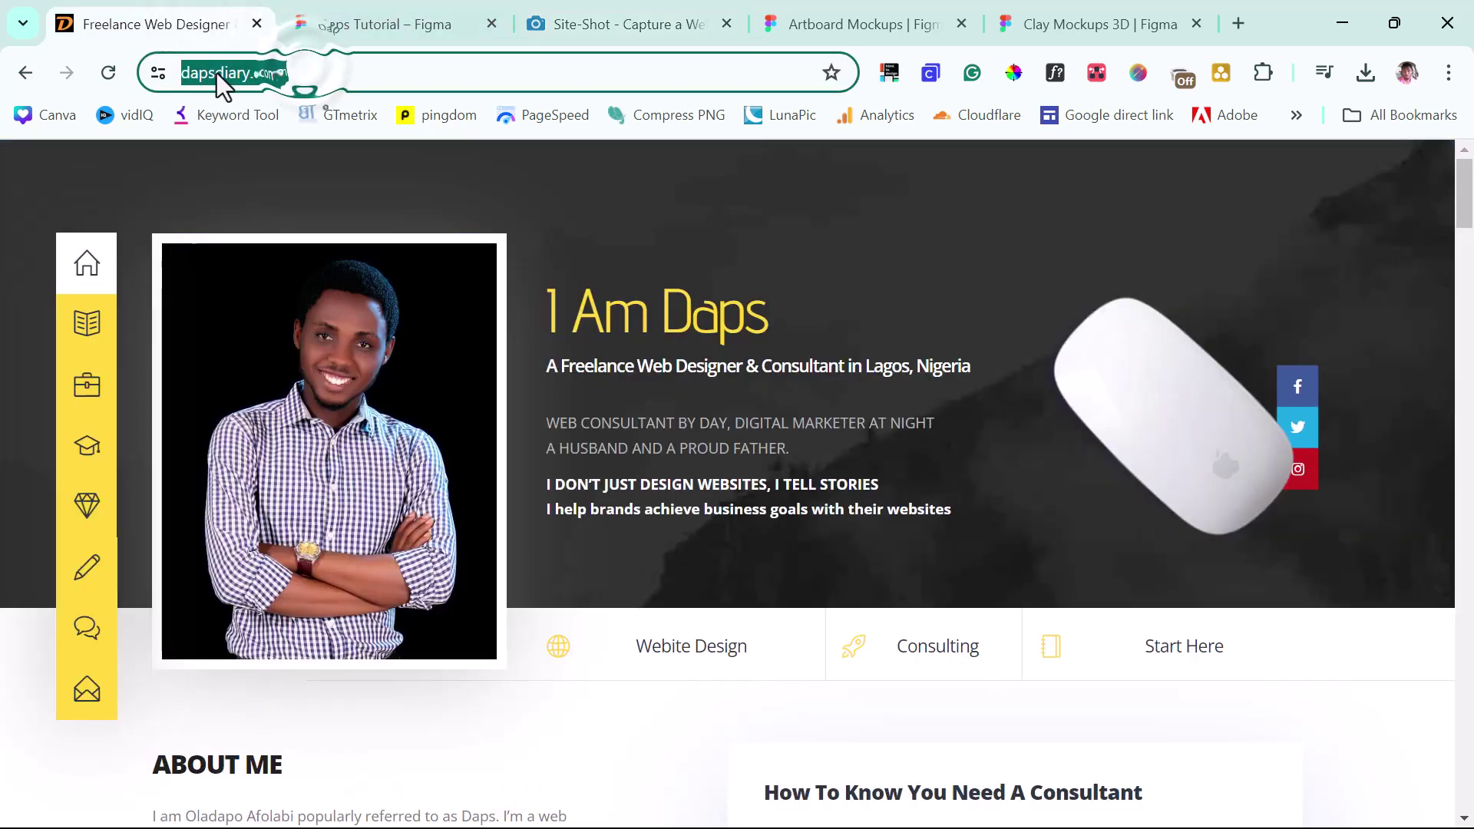
right_click(219, 75)
click(288, 284)
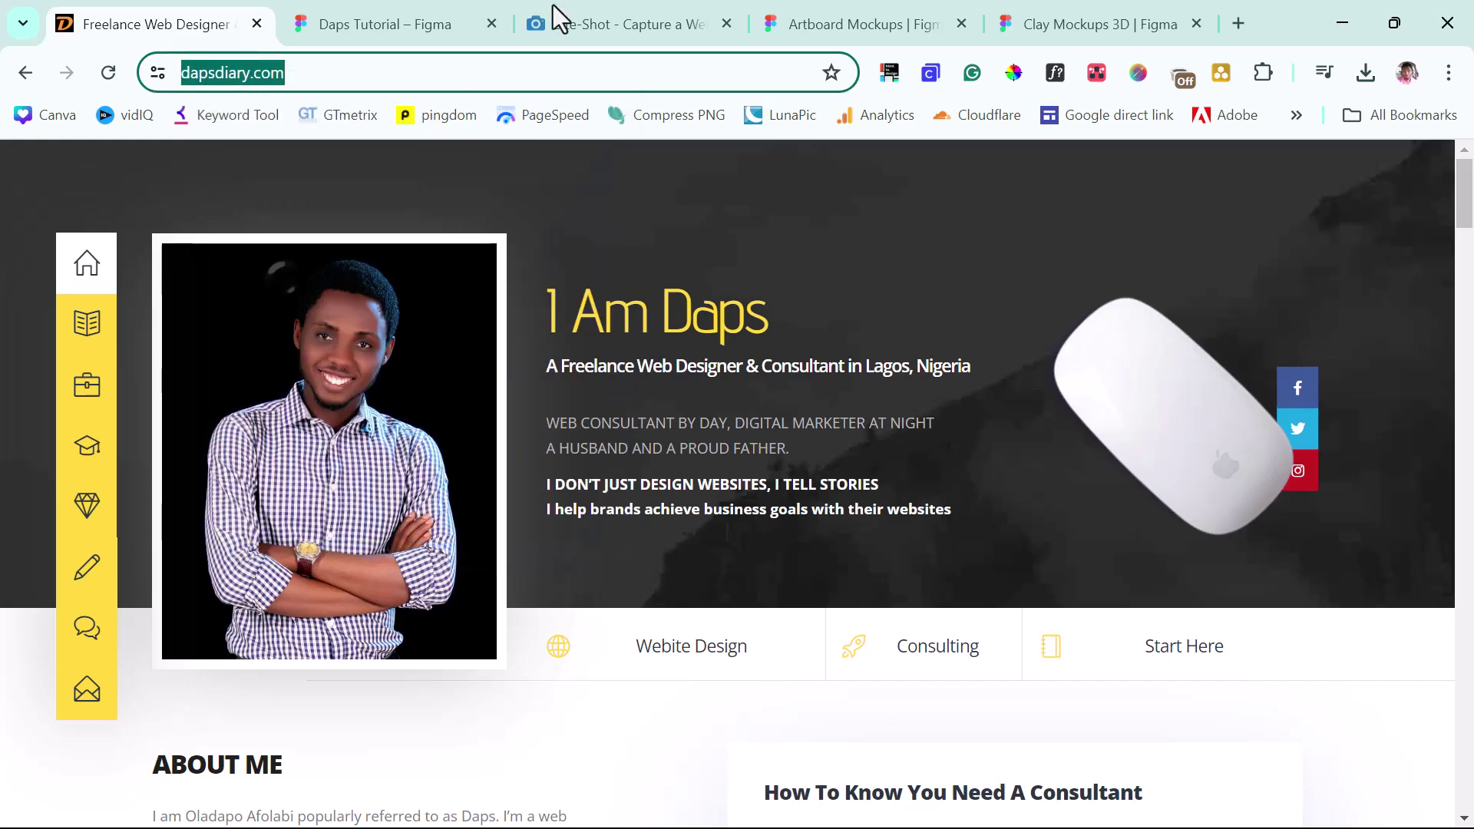
click(614, 3)
click(428, 188)
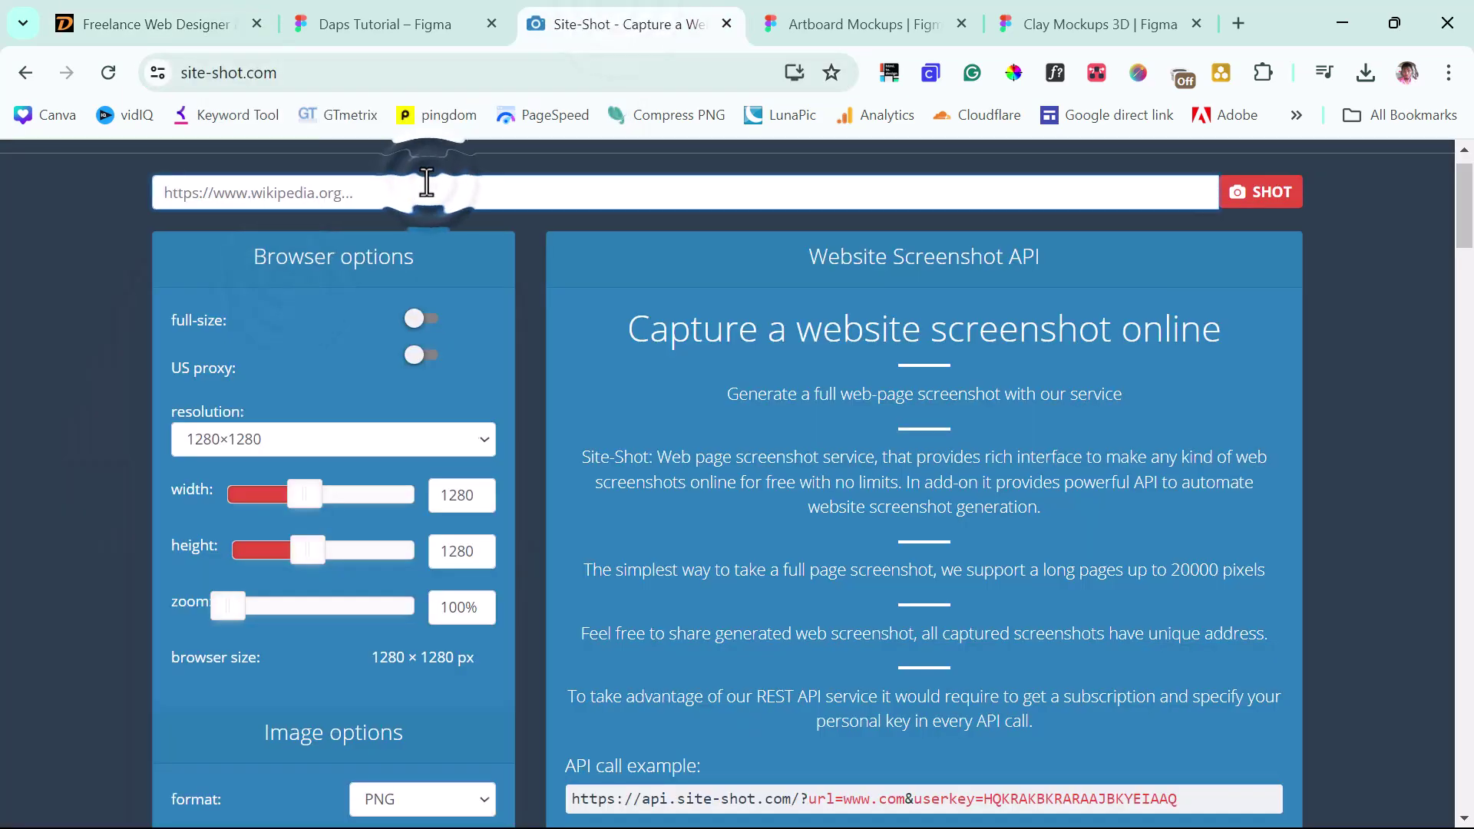
key(ctrl+v)
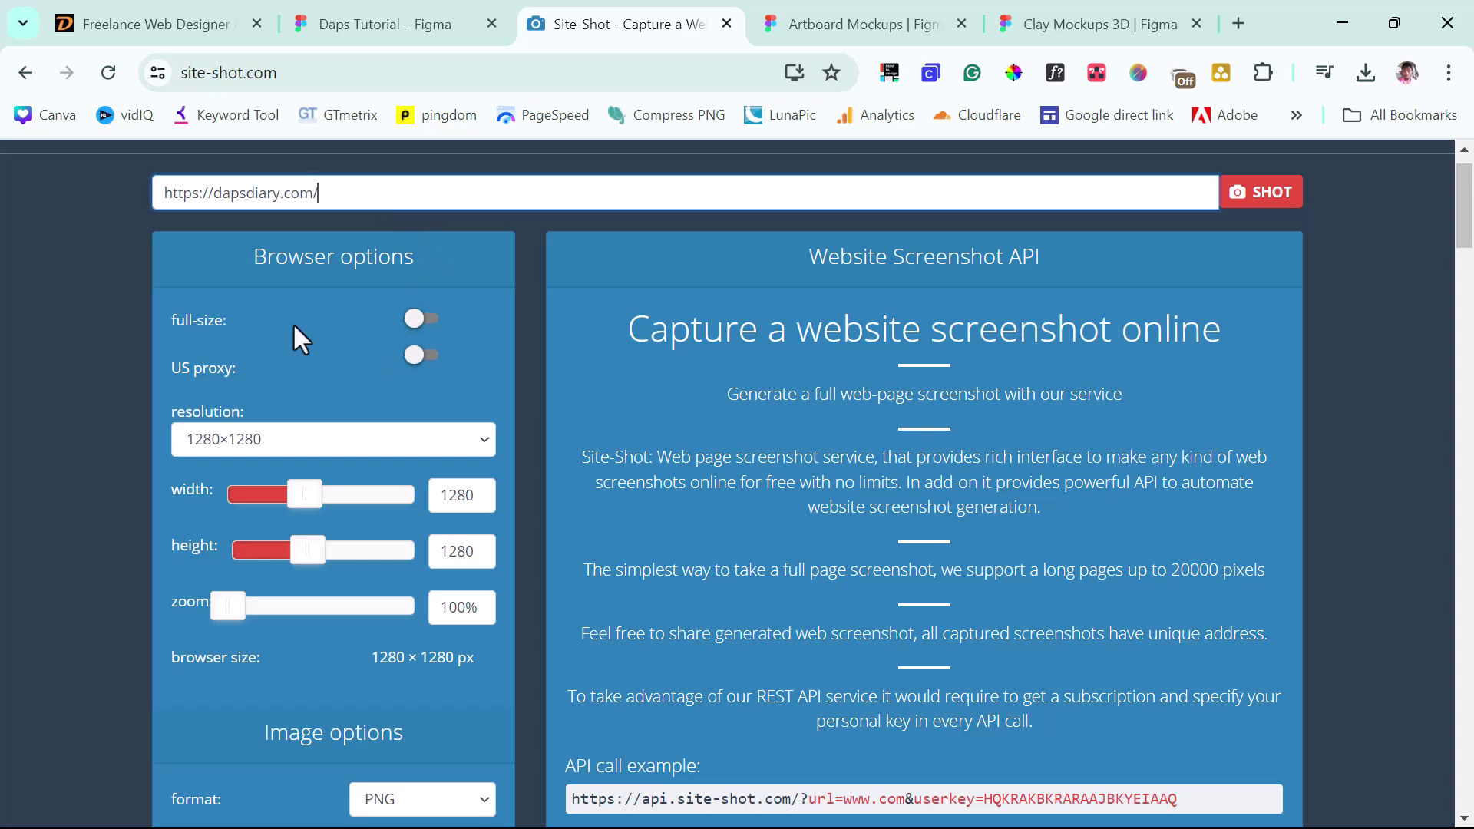
Step: Turn on full-size capture and set the resolution to 1920×1080
click(425, 319)
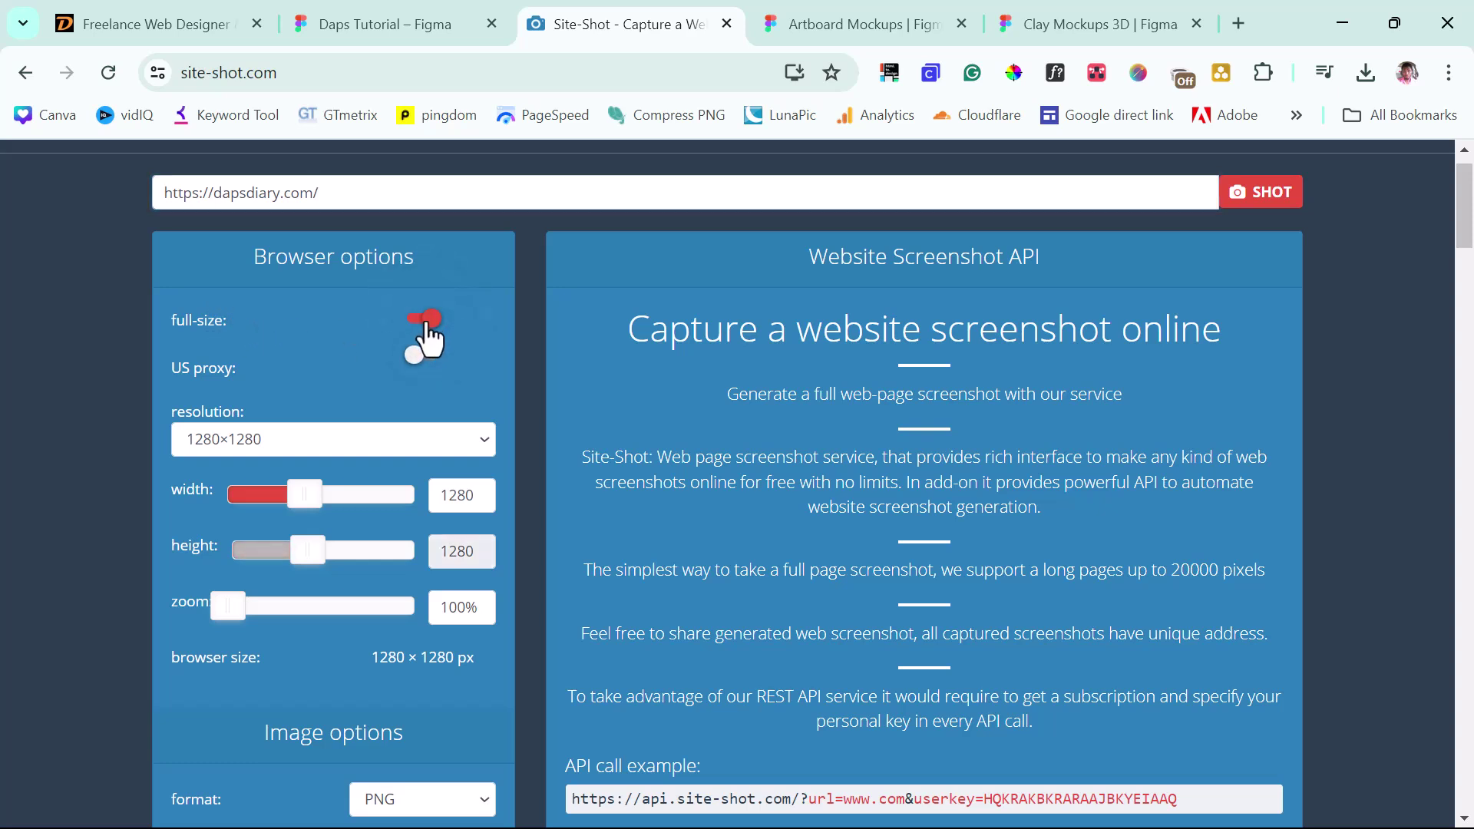
scroll(425, 339, down, 1)
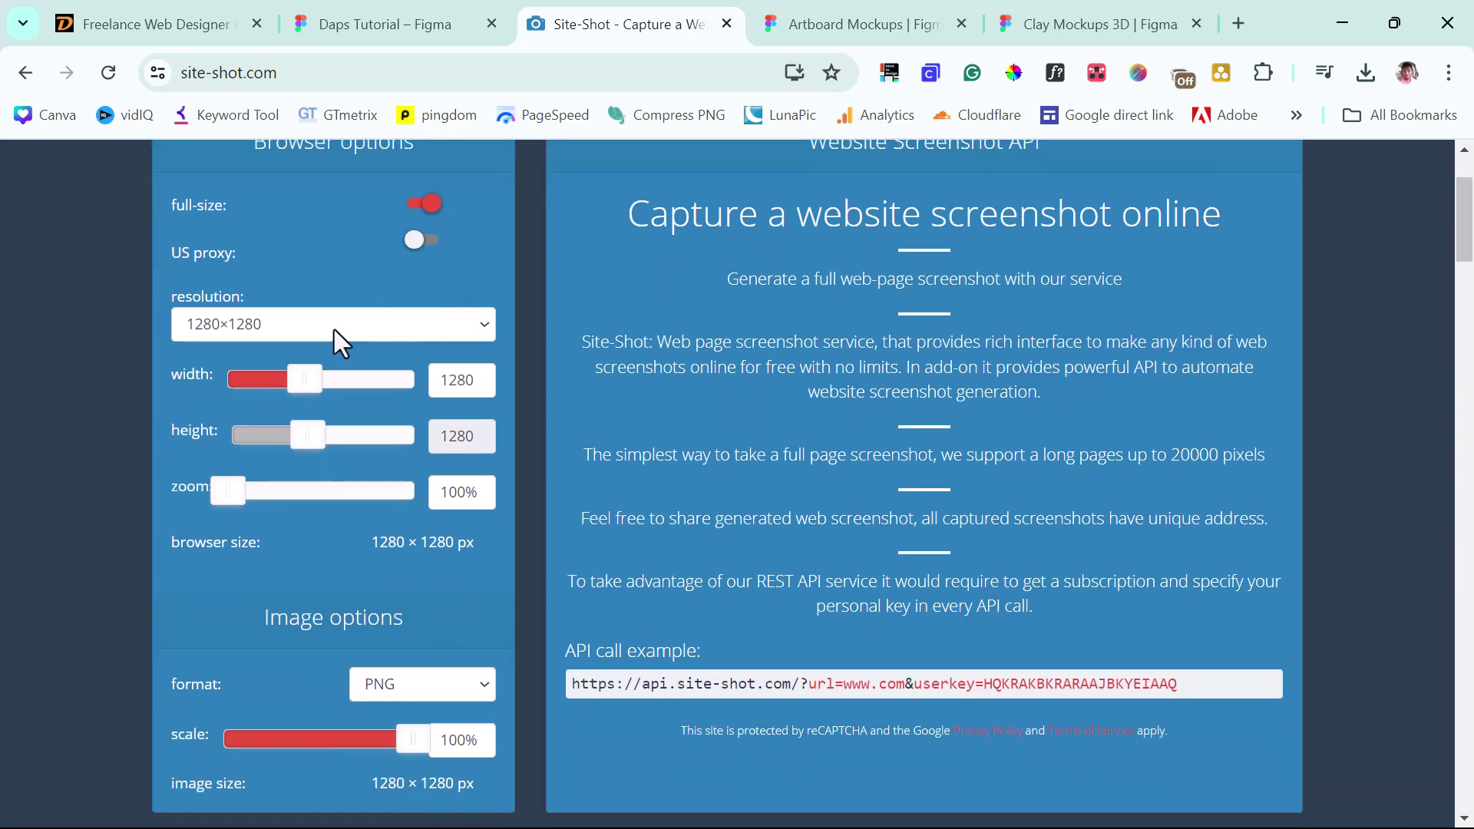
click(334, 329)
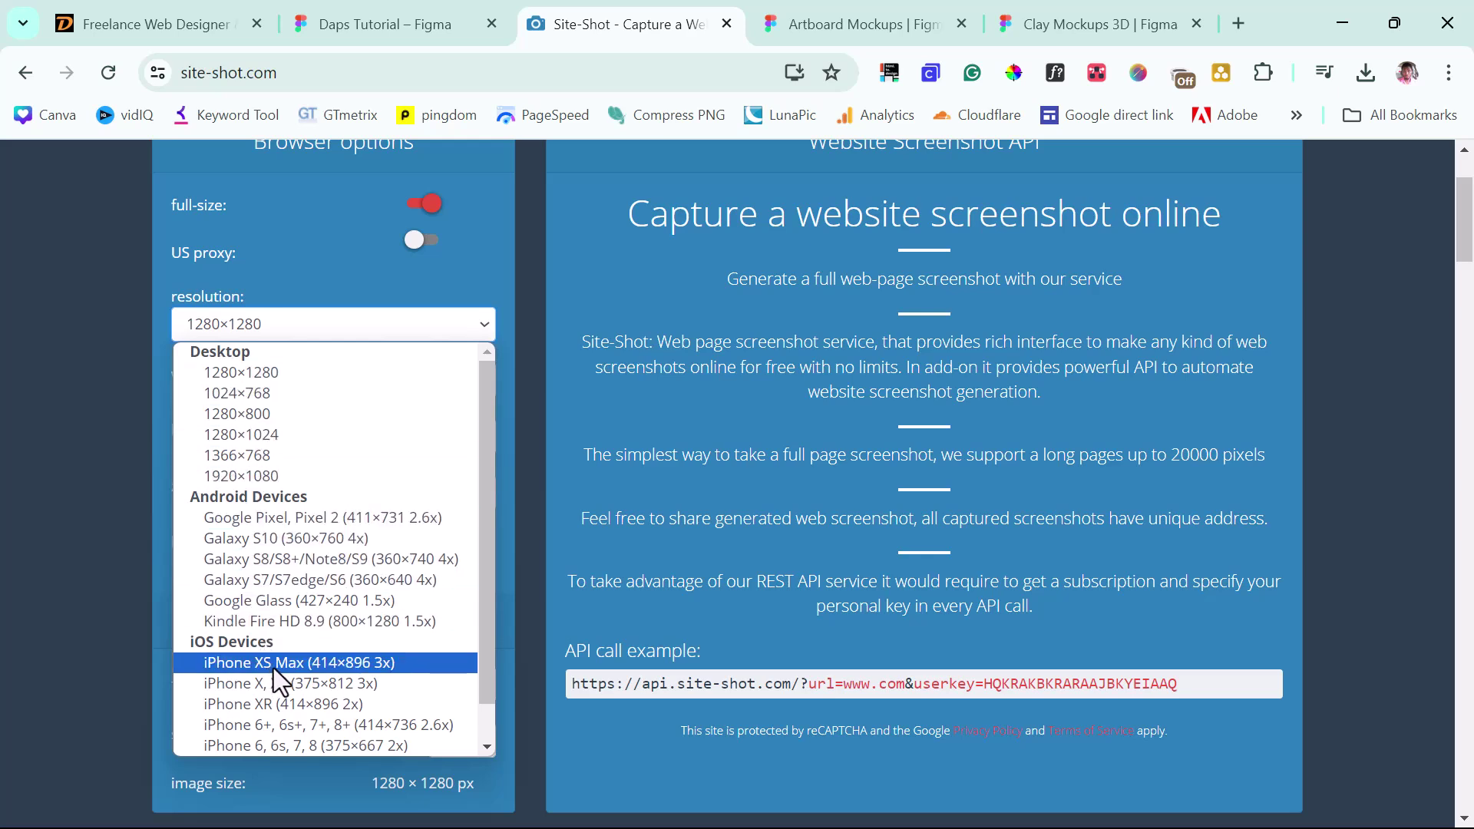
scroll(273, 667, down, 1)
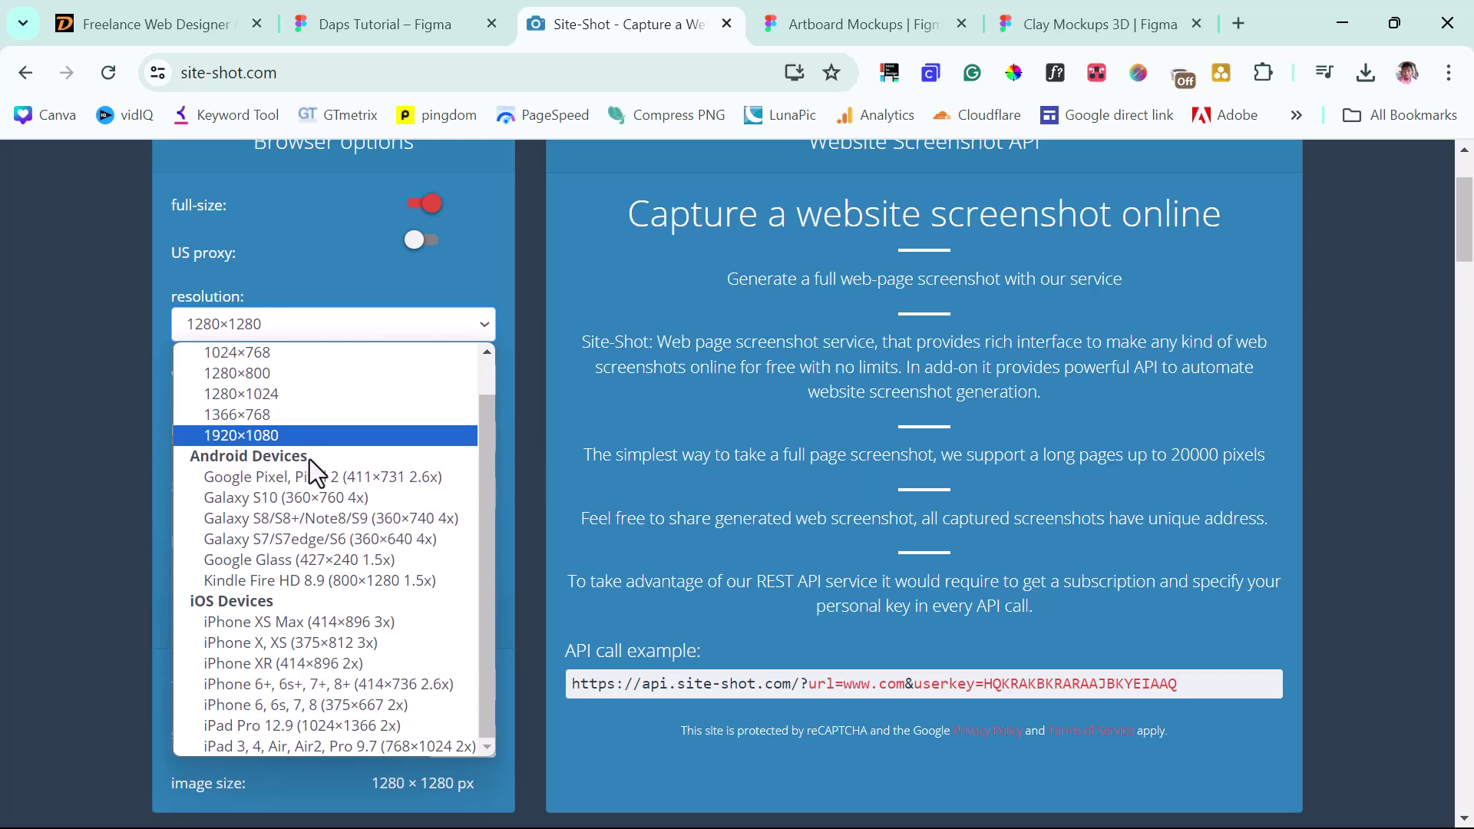
scroll(288, 472, up, 2)
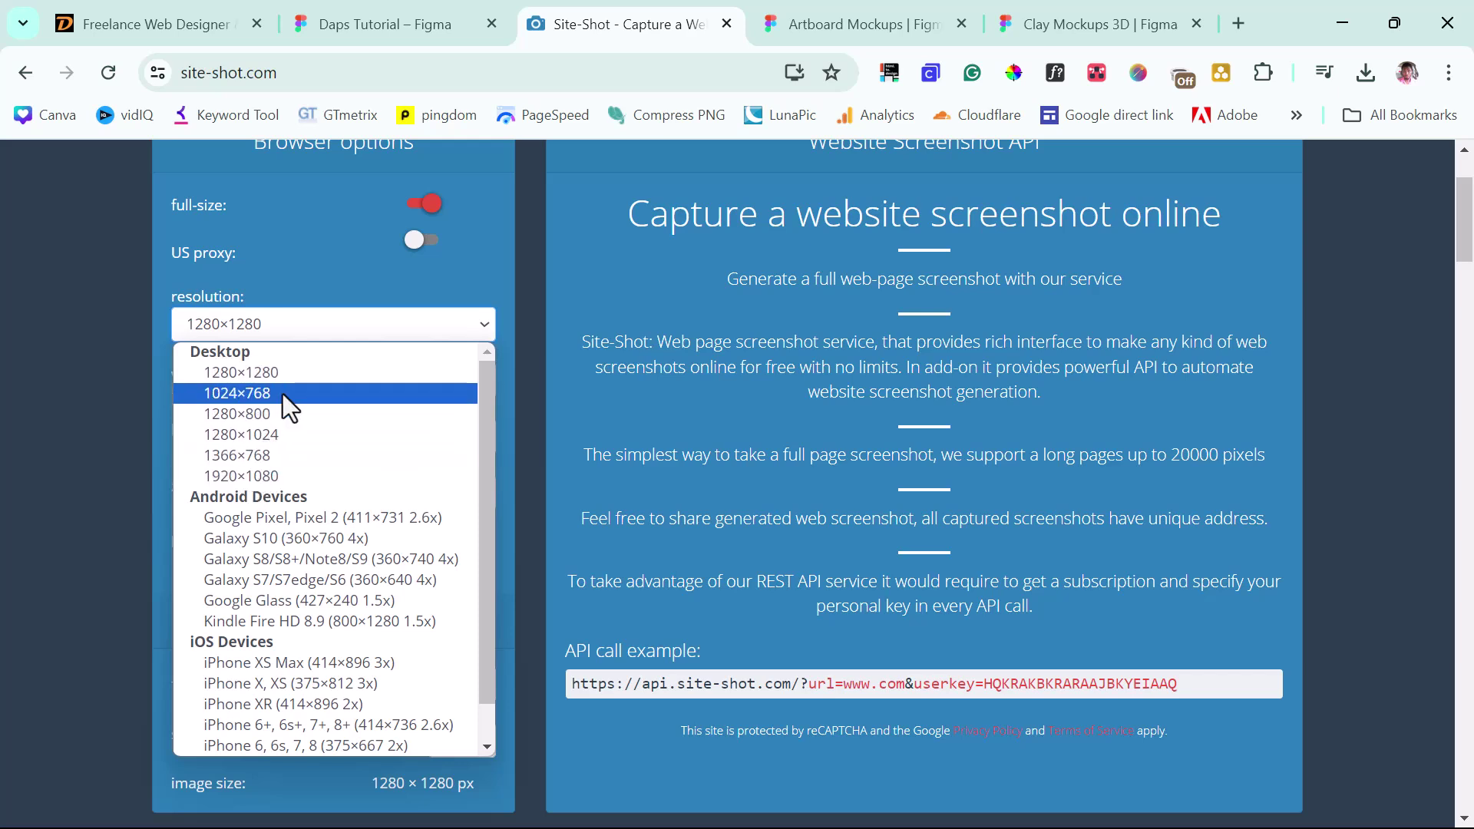
click(261, 477)
scroll(647, 343, up, 2)
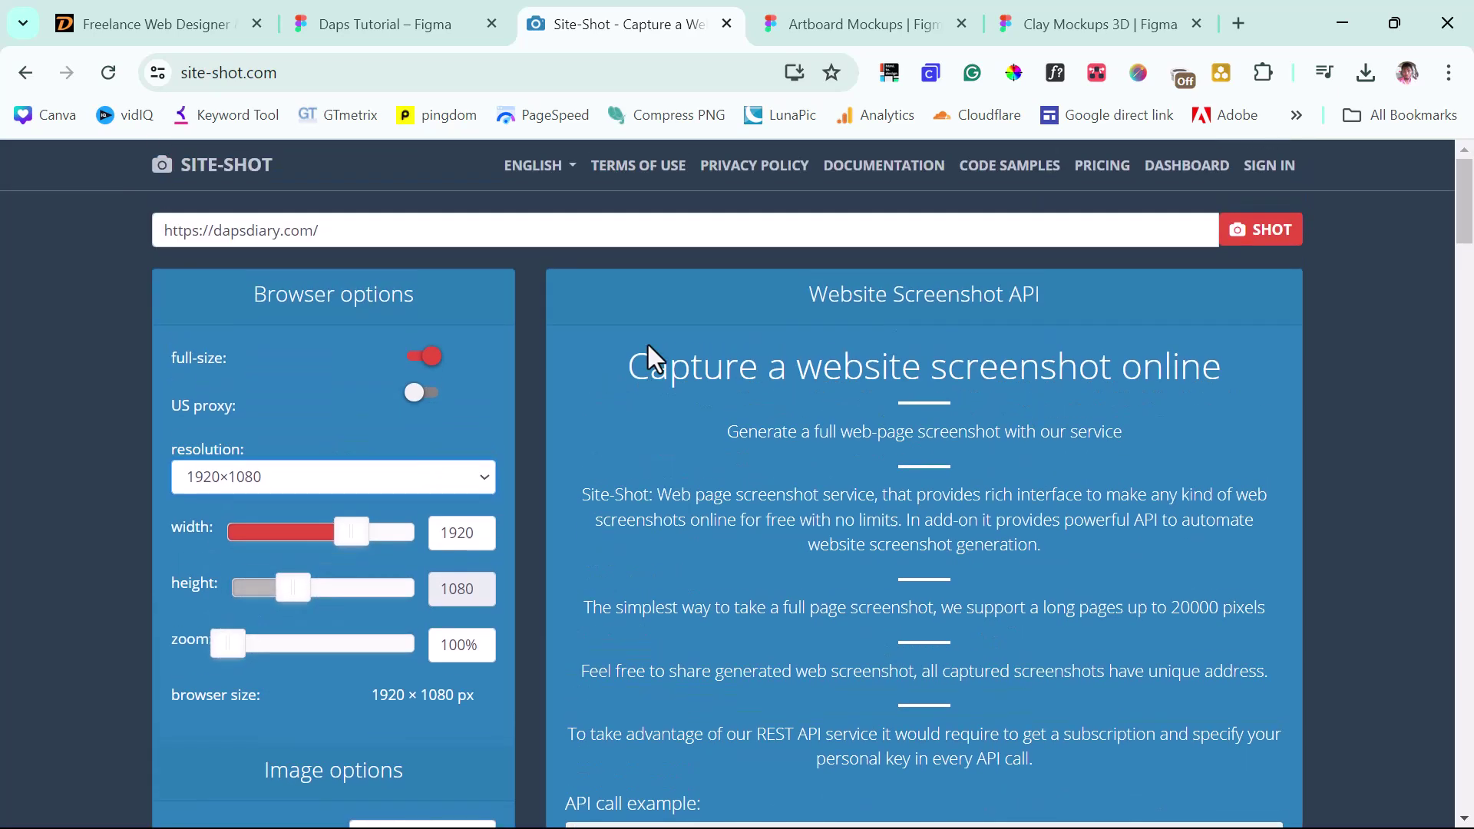
Step: Capture the dapsdiary.com screenshot with SHOT and scroll through the generated preview
click(1267, 245)
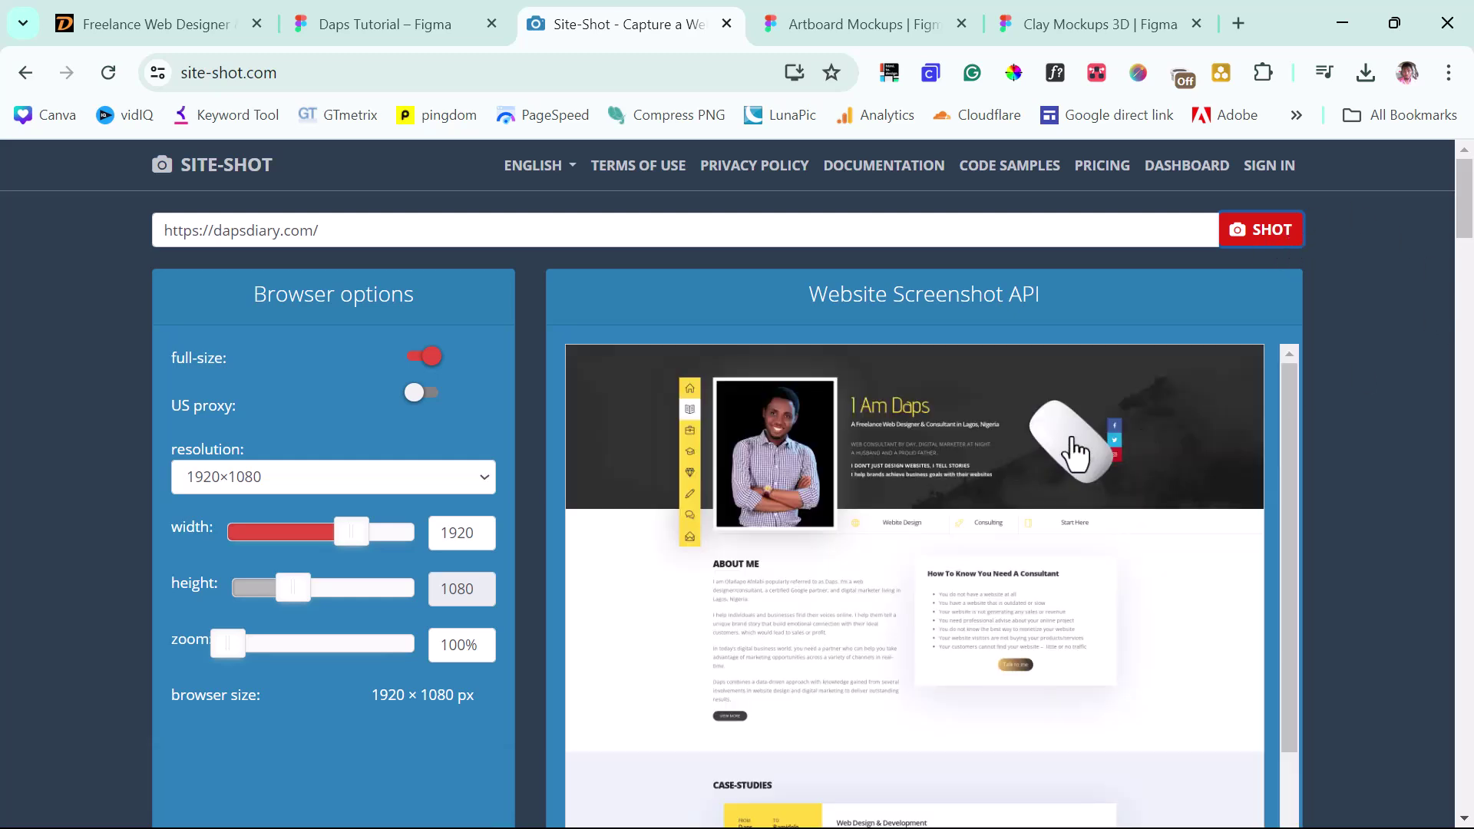
scroll(1067, 479, down, 9)
scroll(1065, 490, down, 3)
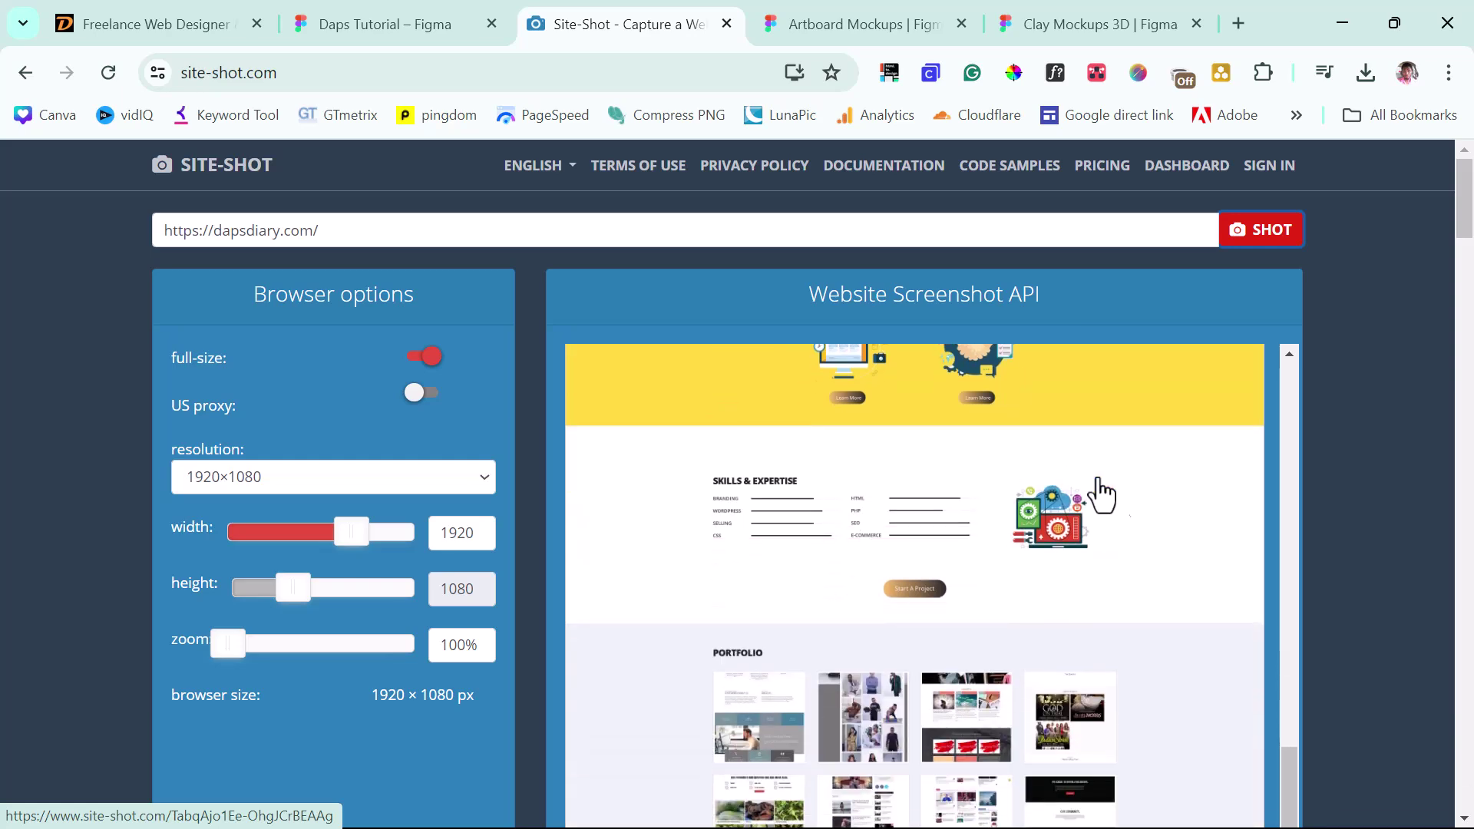
scroll(1307, 491, down, 3)
scroll(1031, 525, down, 3)
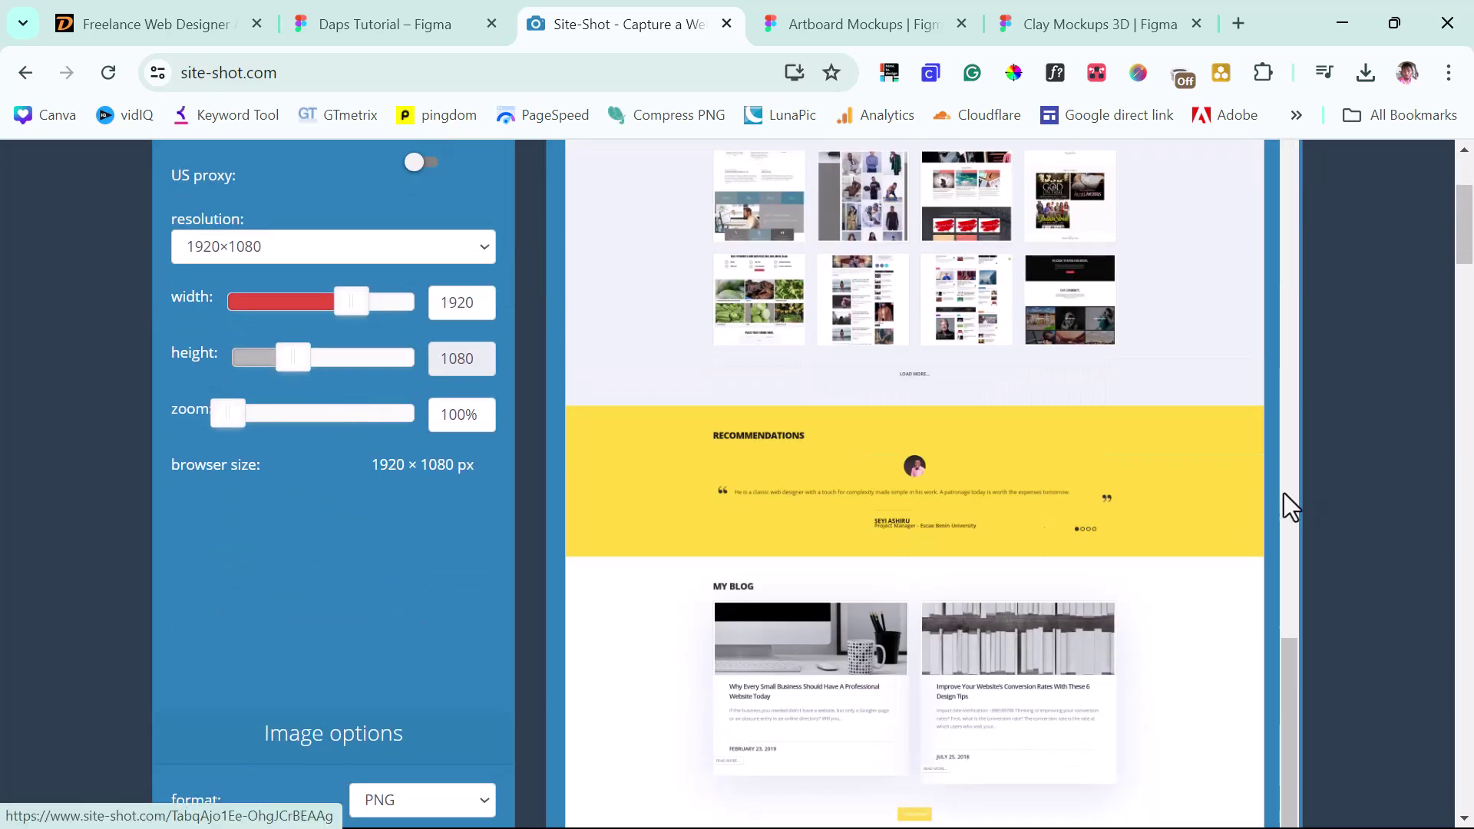
scroll(1349, 513, down, 8)
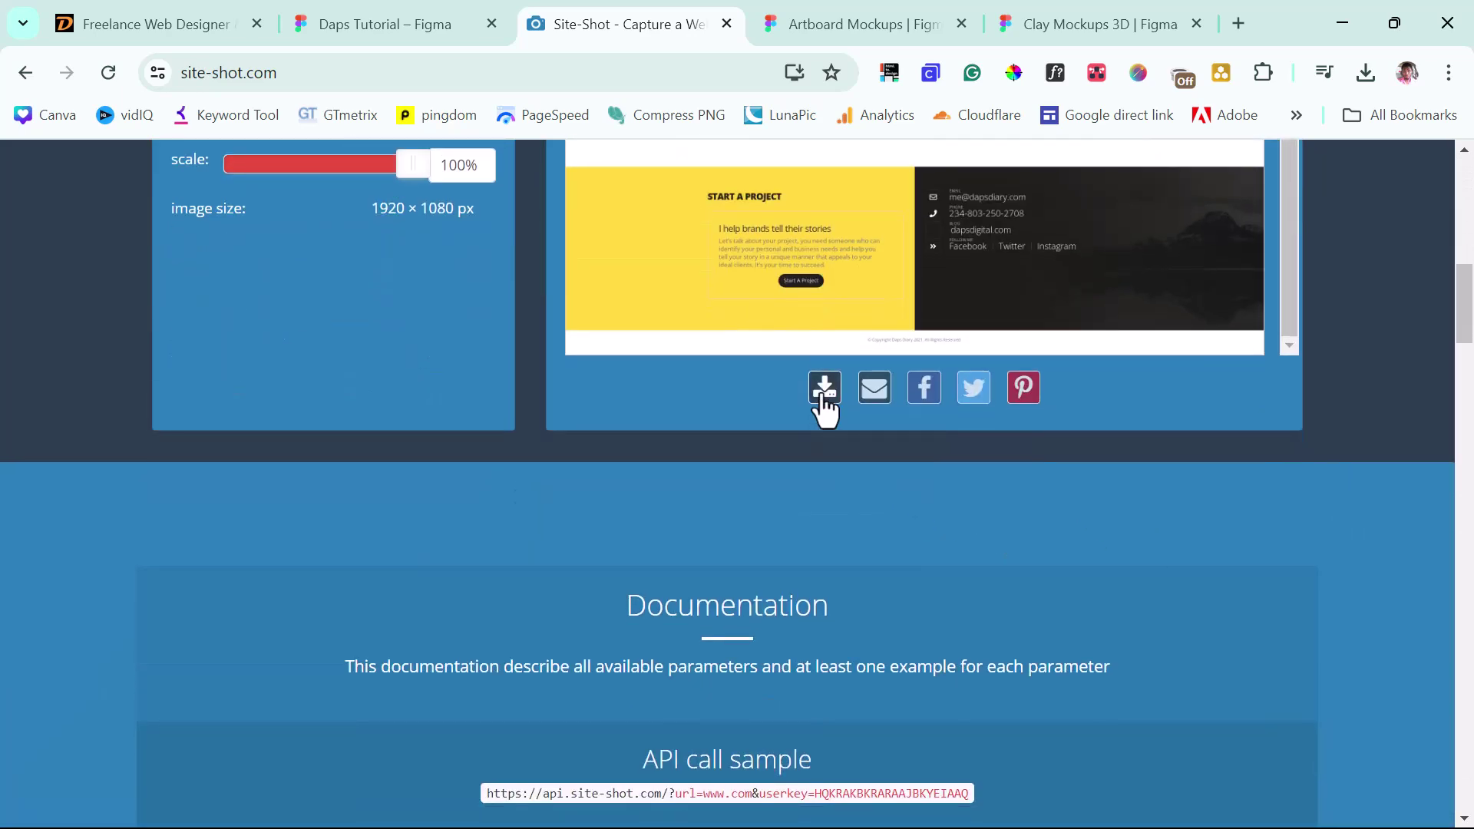
scroll(1425, 450, up, 10)
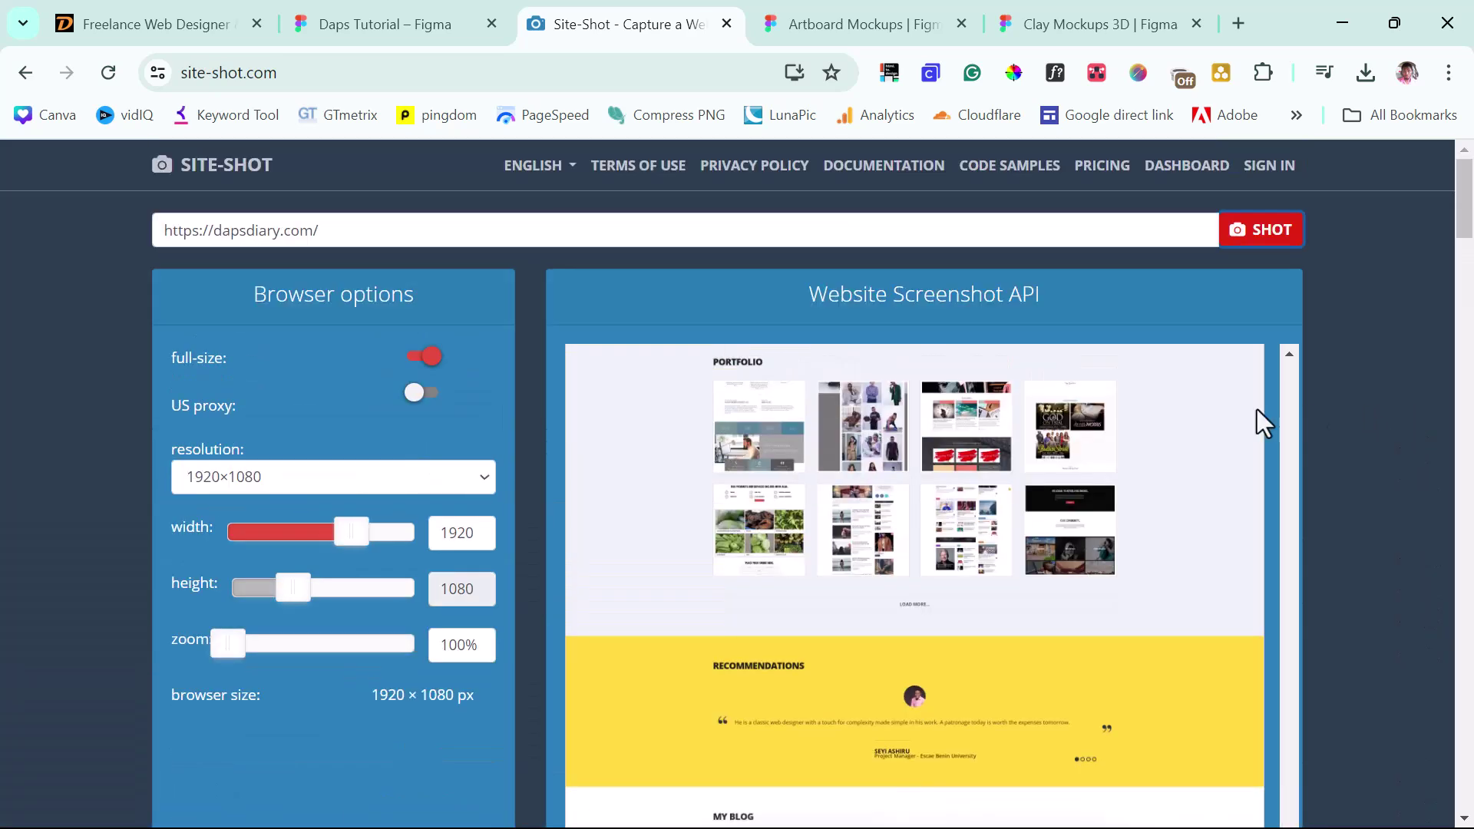
Step: Switch the full-size capture toggle back off
click(420, 360)
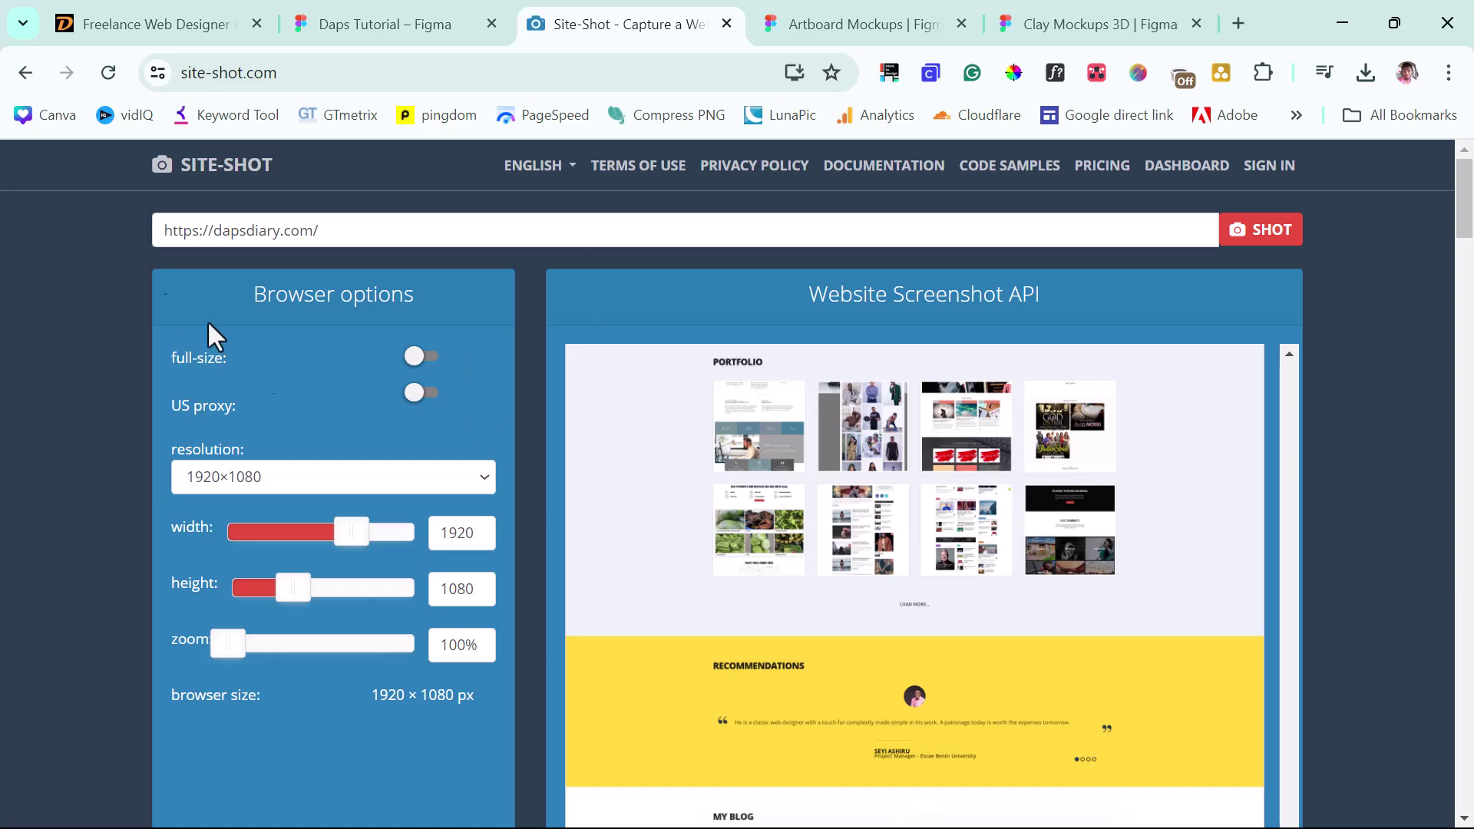
scroll(960, 641, up, 10)
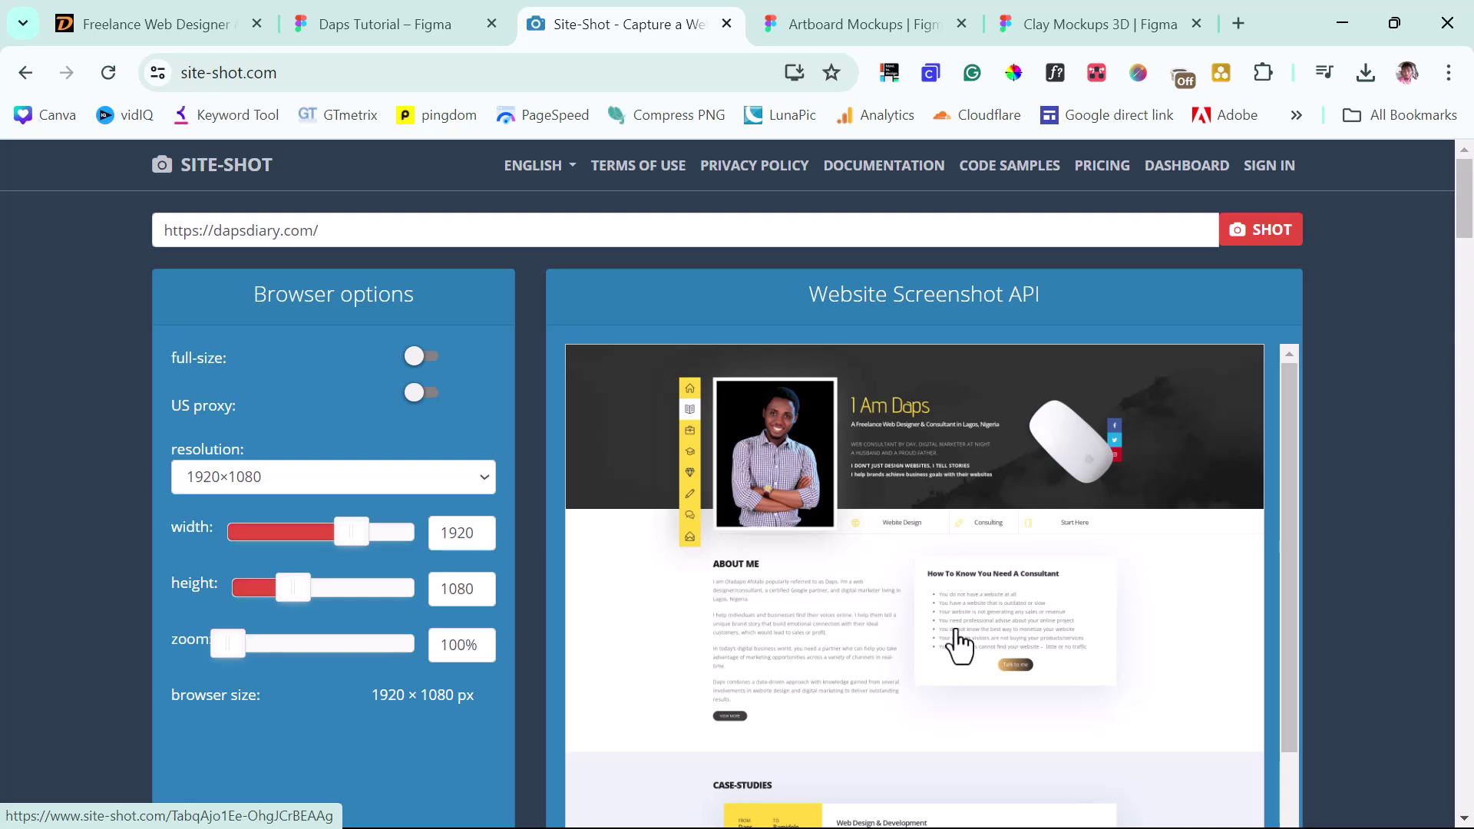
scroll(1058, 586, down, 5)
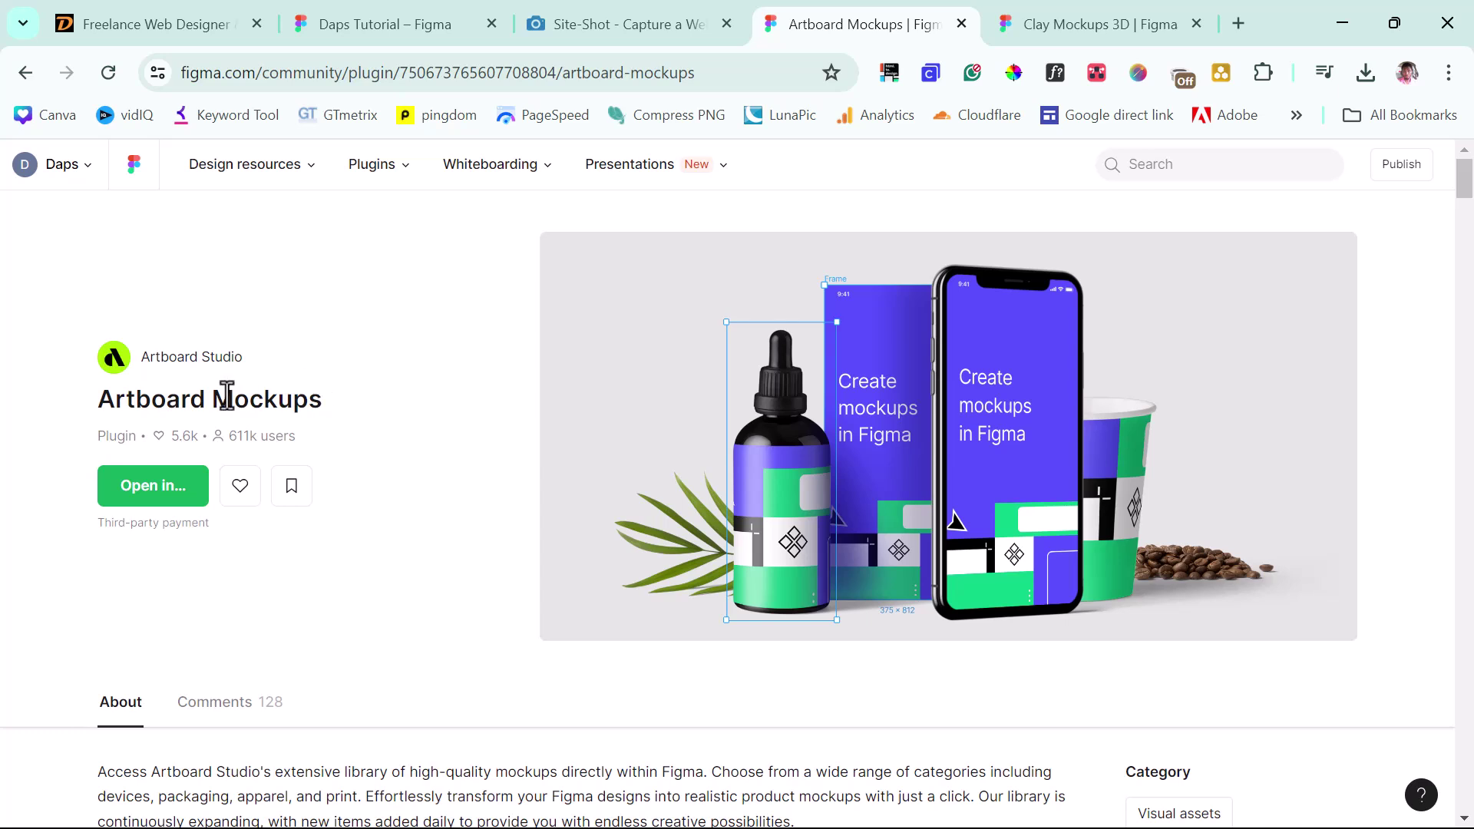
Step: Open the Artboard Mockups plugin in the Daps Tutorial file from Recent files
click(140, 490)
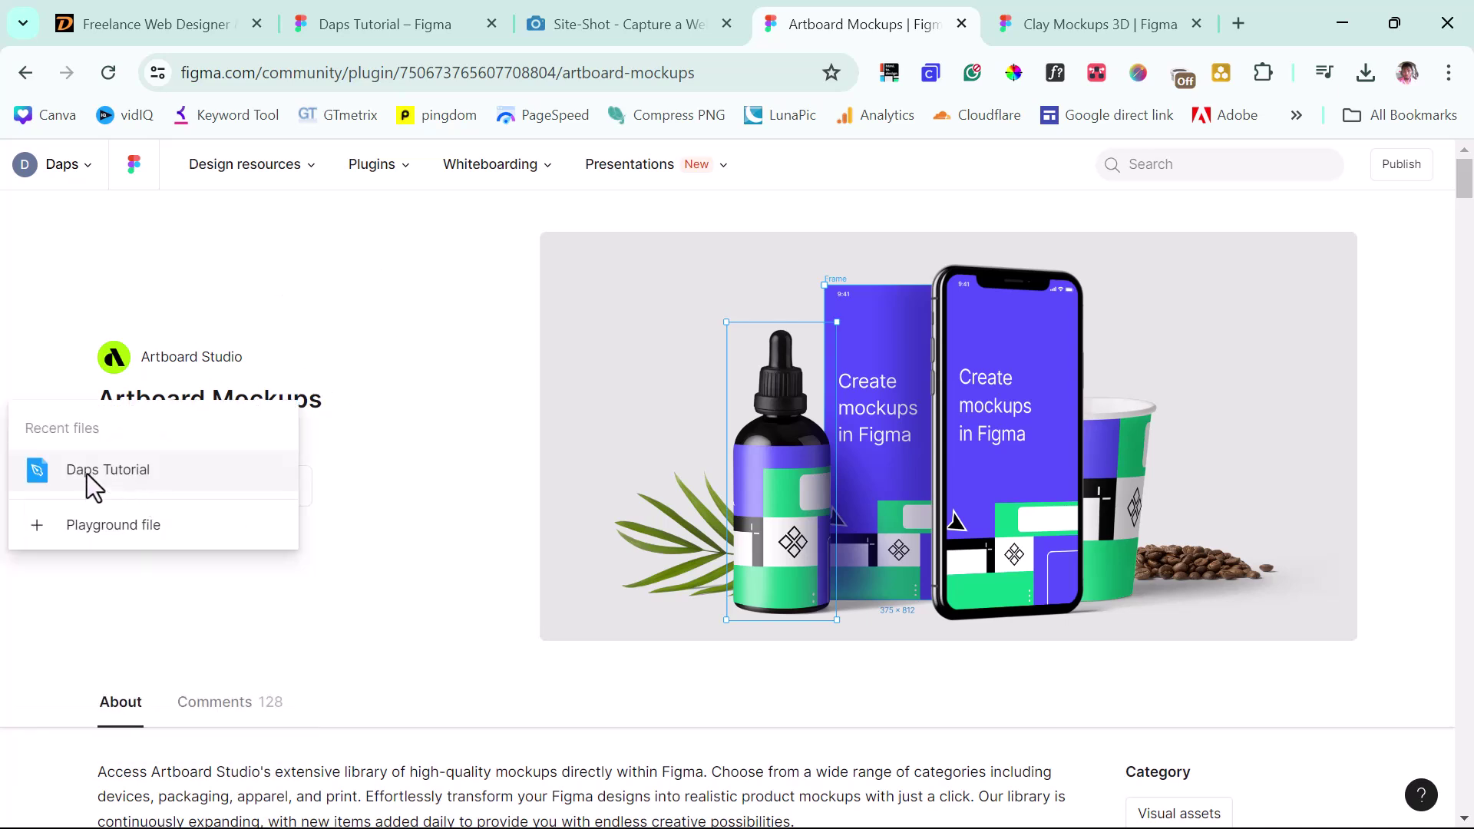
click(87, 473)
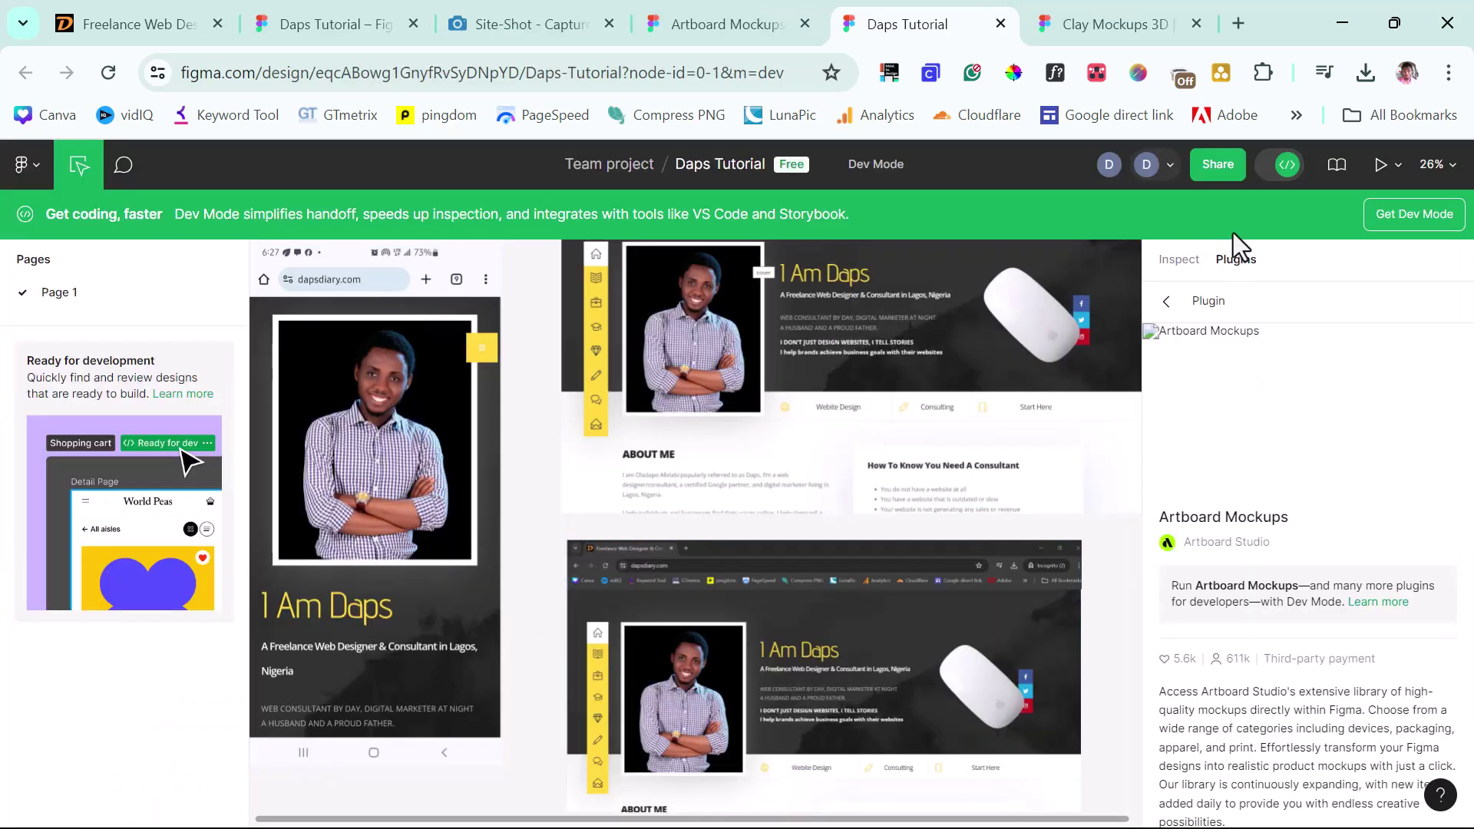
Step: Leave Dev Mode, run Artboard Mockups, dismiss the promotion, and filter to free mockups
click(1268, 159)
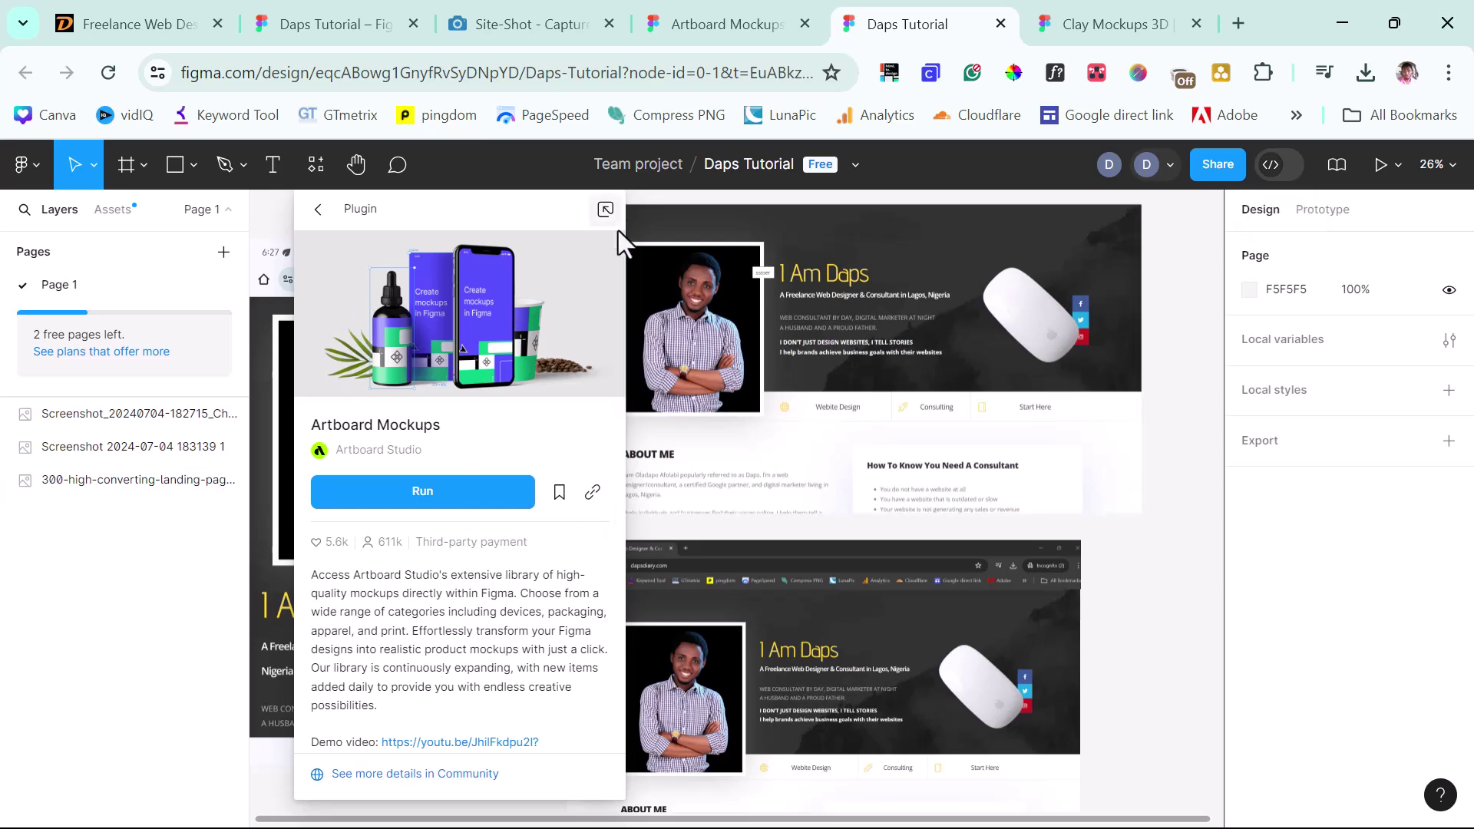
click(422, 491)
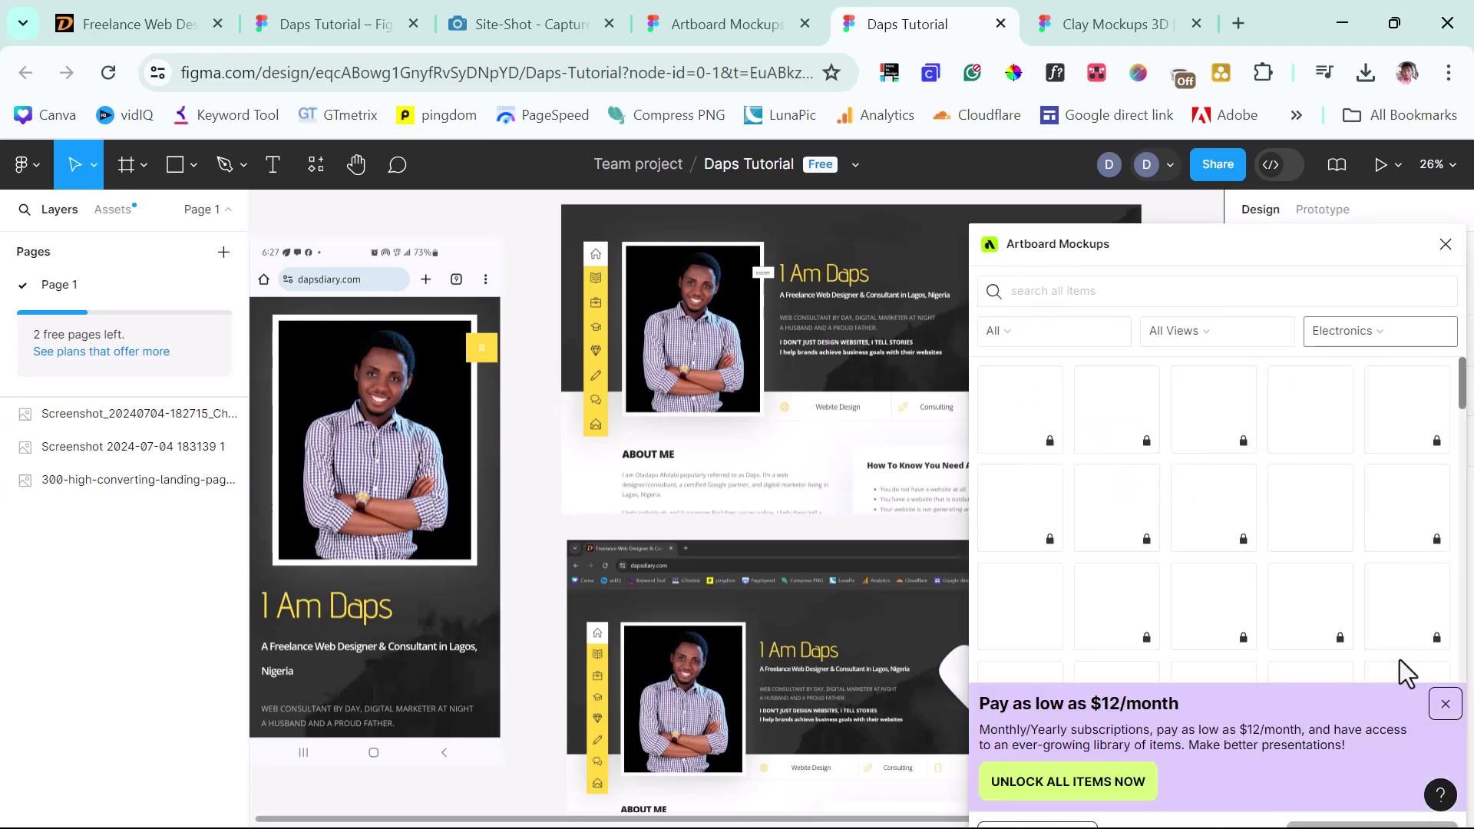
click(1445, 704)
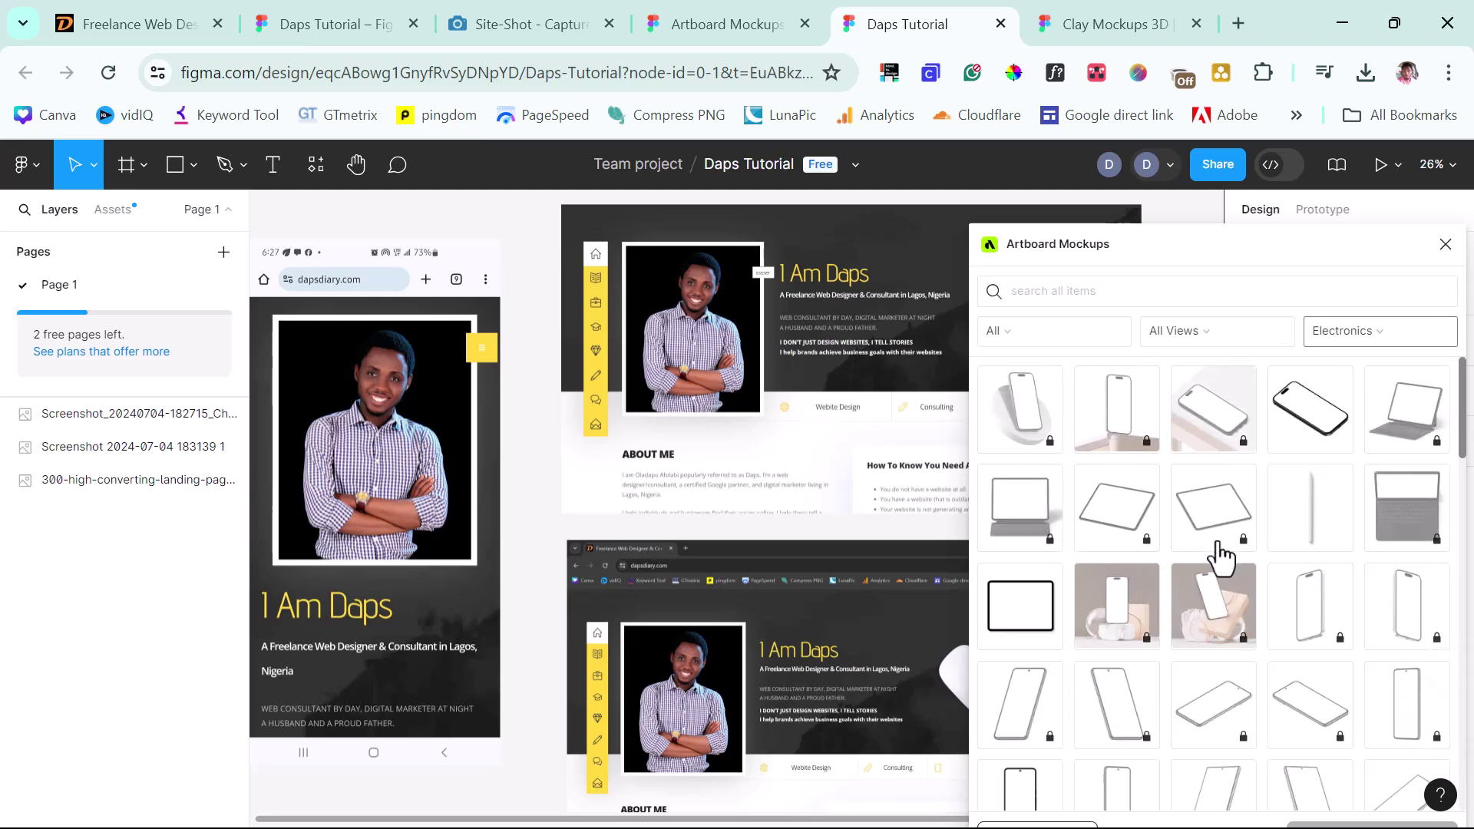
click(1034, 332)
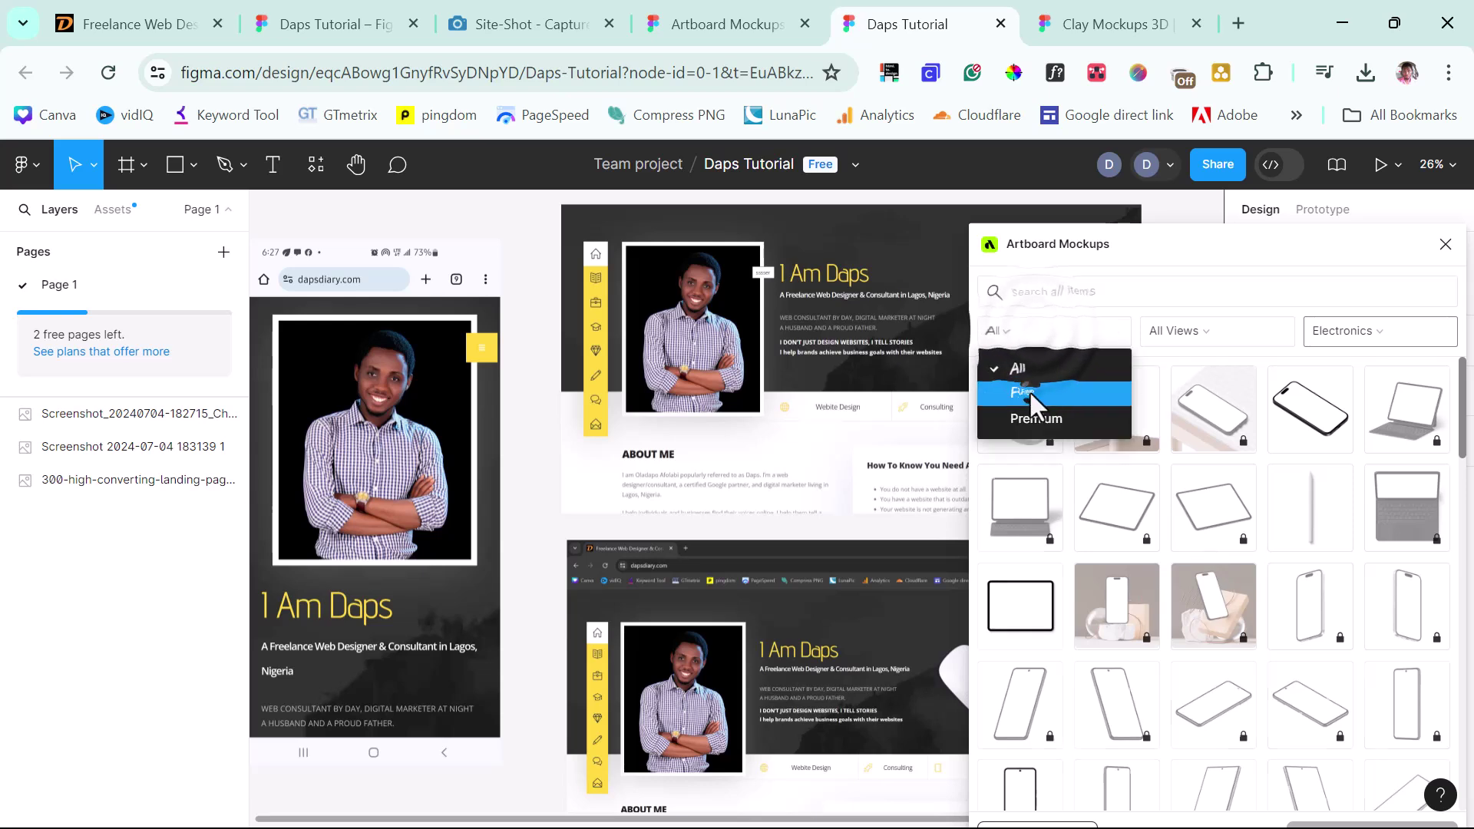
click(1028, 391)
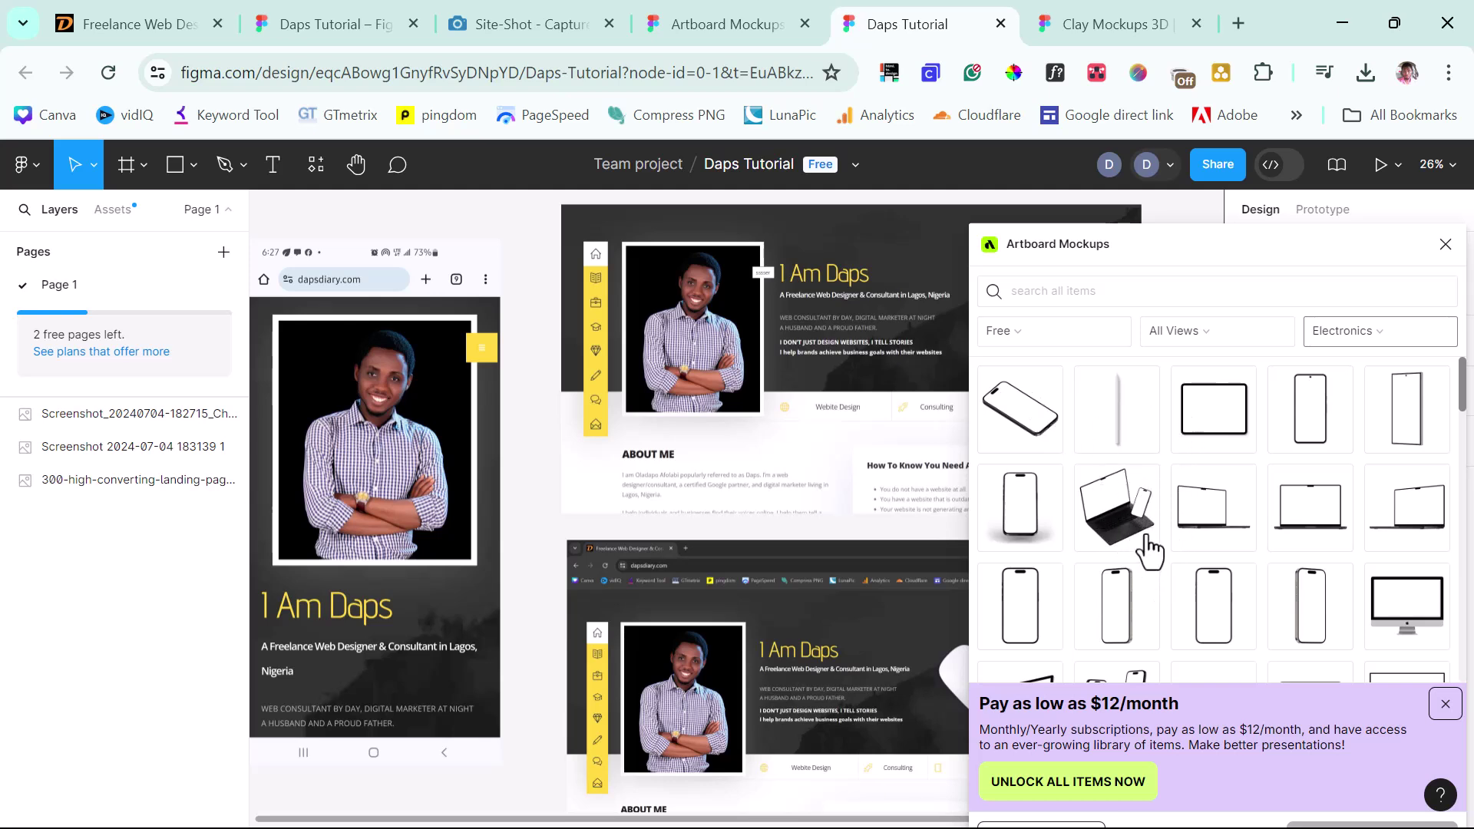
Step: Insert the MacBook Pro and iPhone 15 Pro mockup from the Electronics grid
scroll(1332, 542, down, 3)
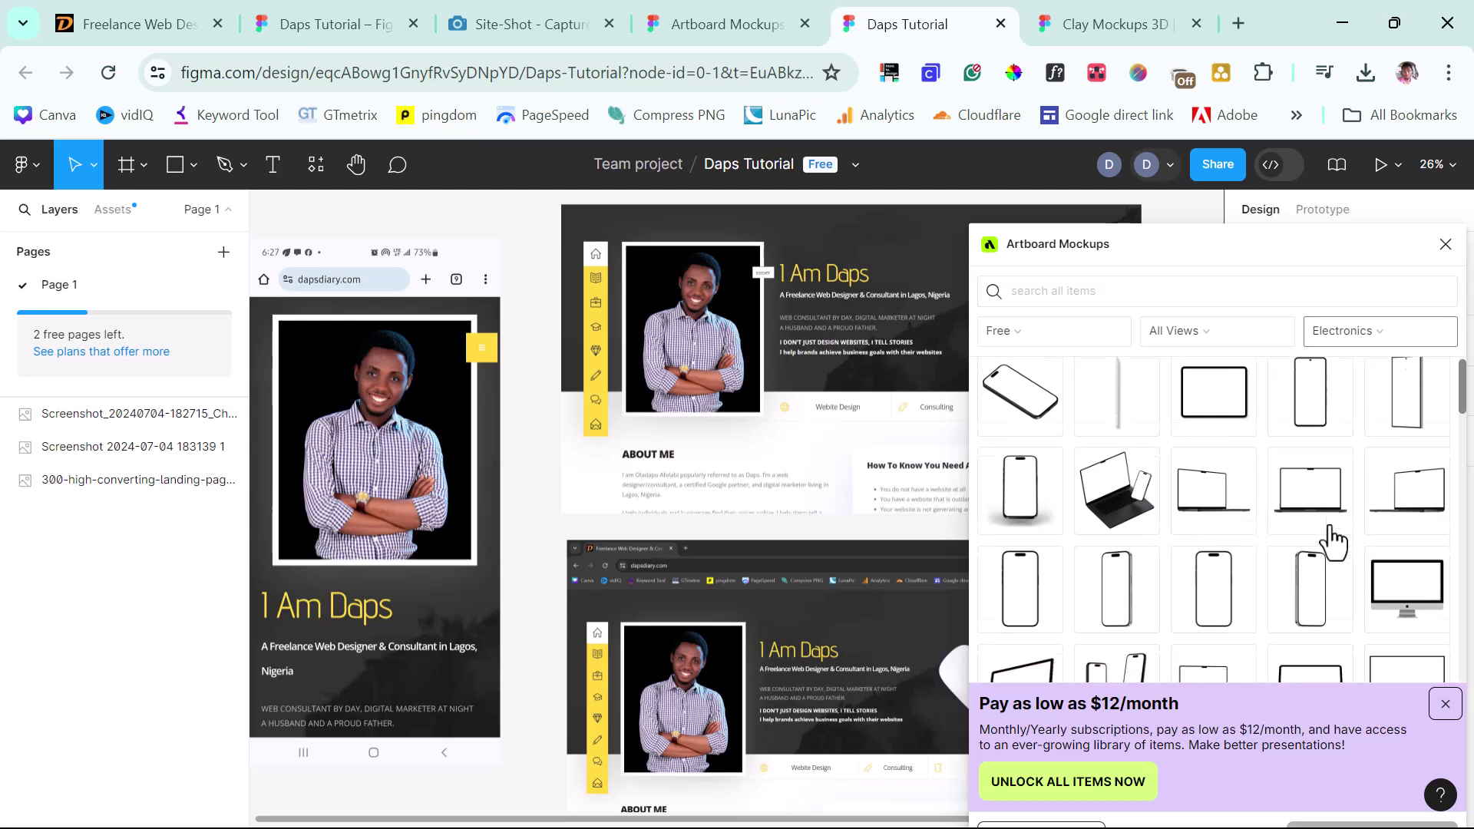
scroll(1218, 568, down, 5)
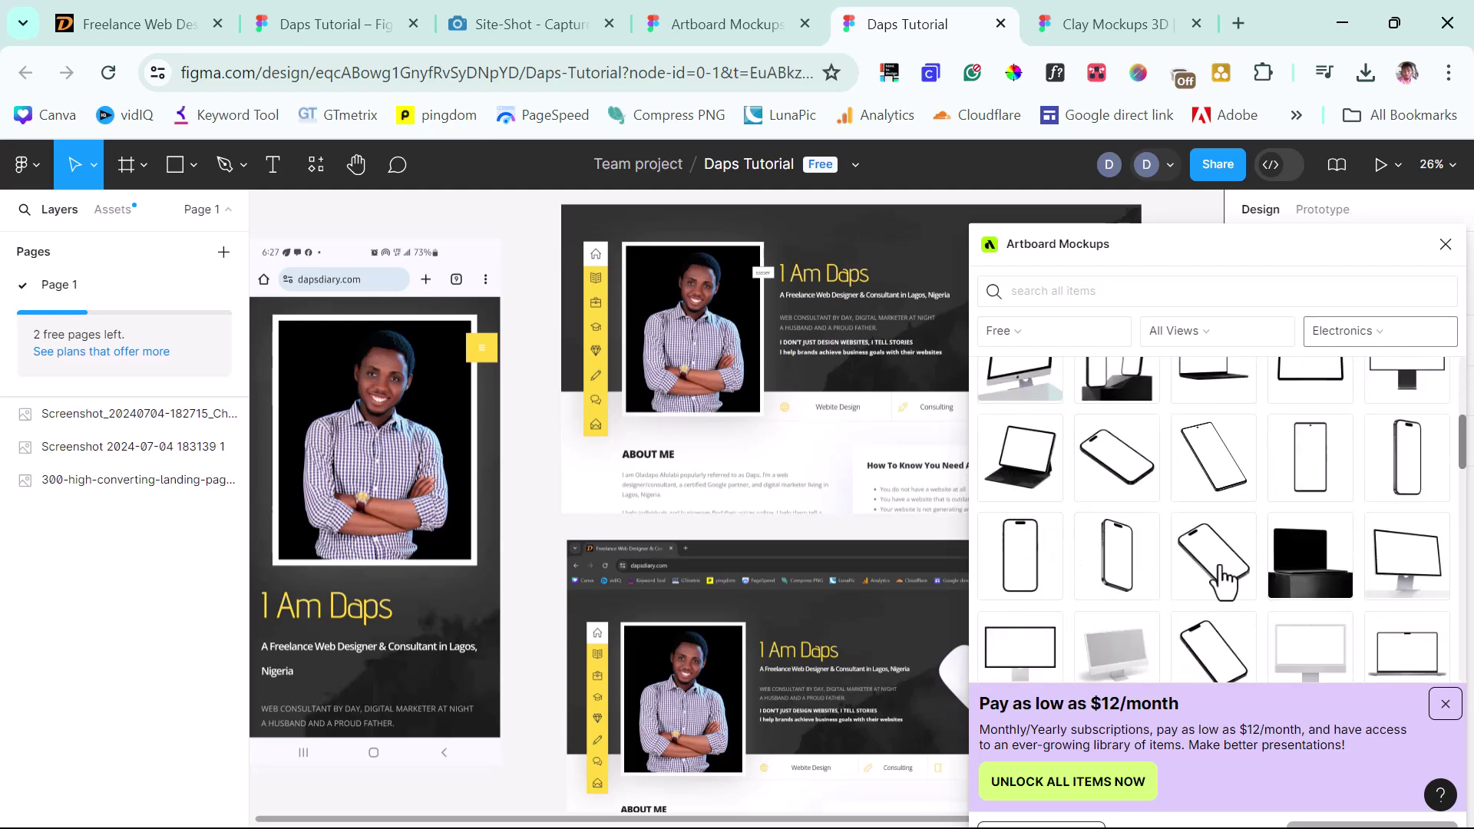
scroll(1218, 580, down, 3)
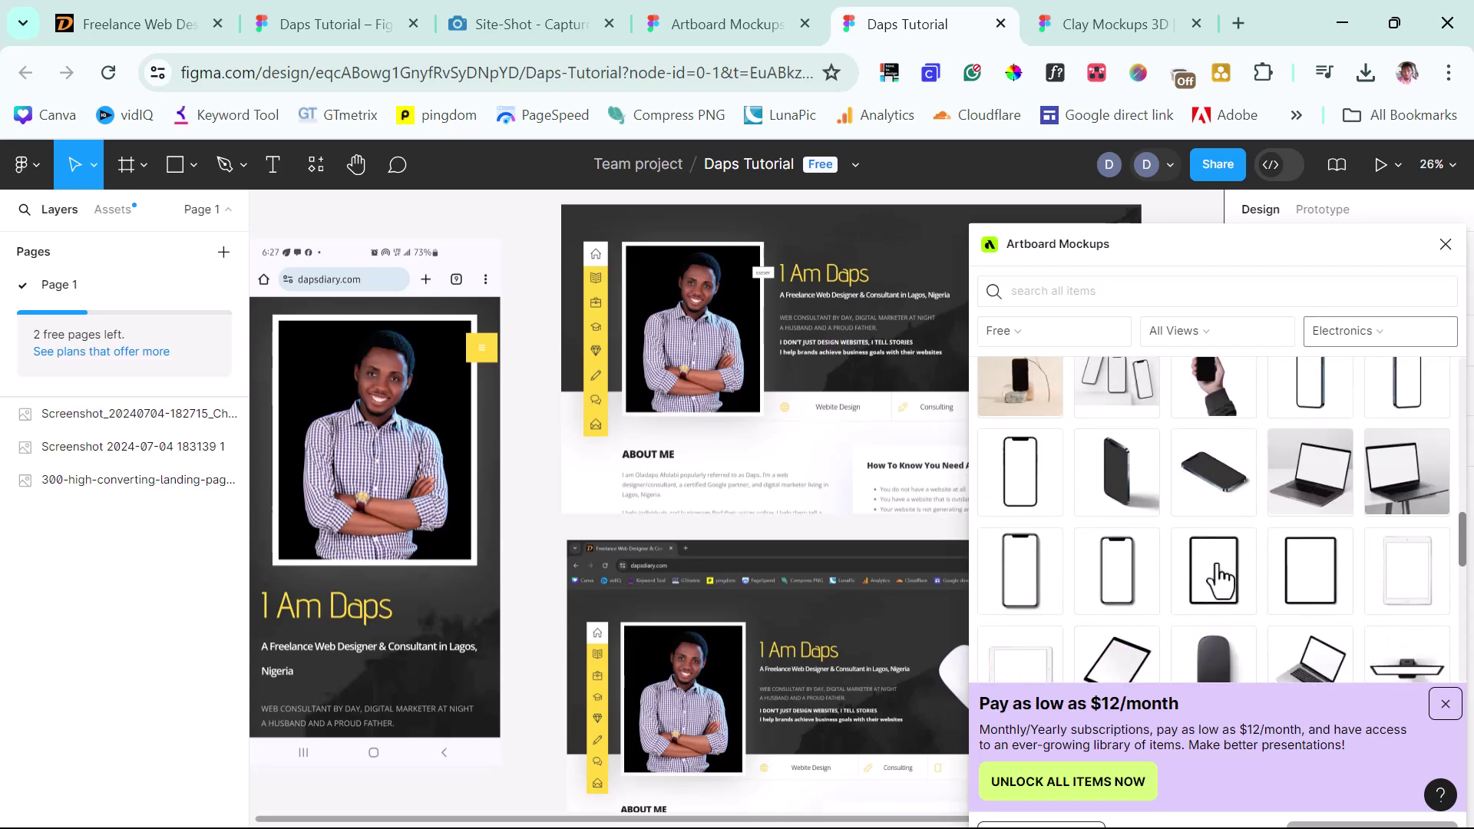
scroll(1219, 576, down, 5)
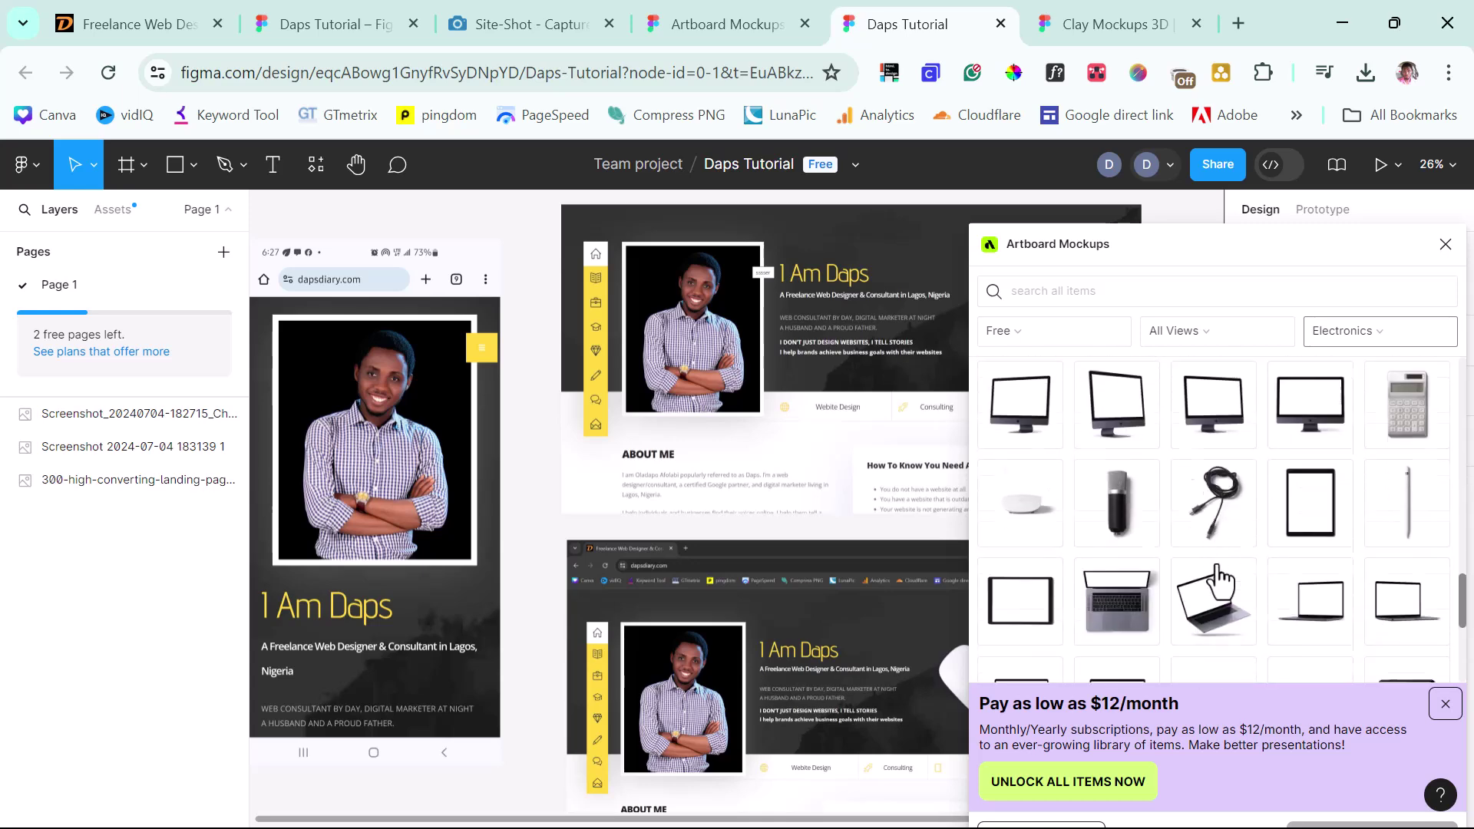
scroll(1219, 574, down, 5)
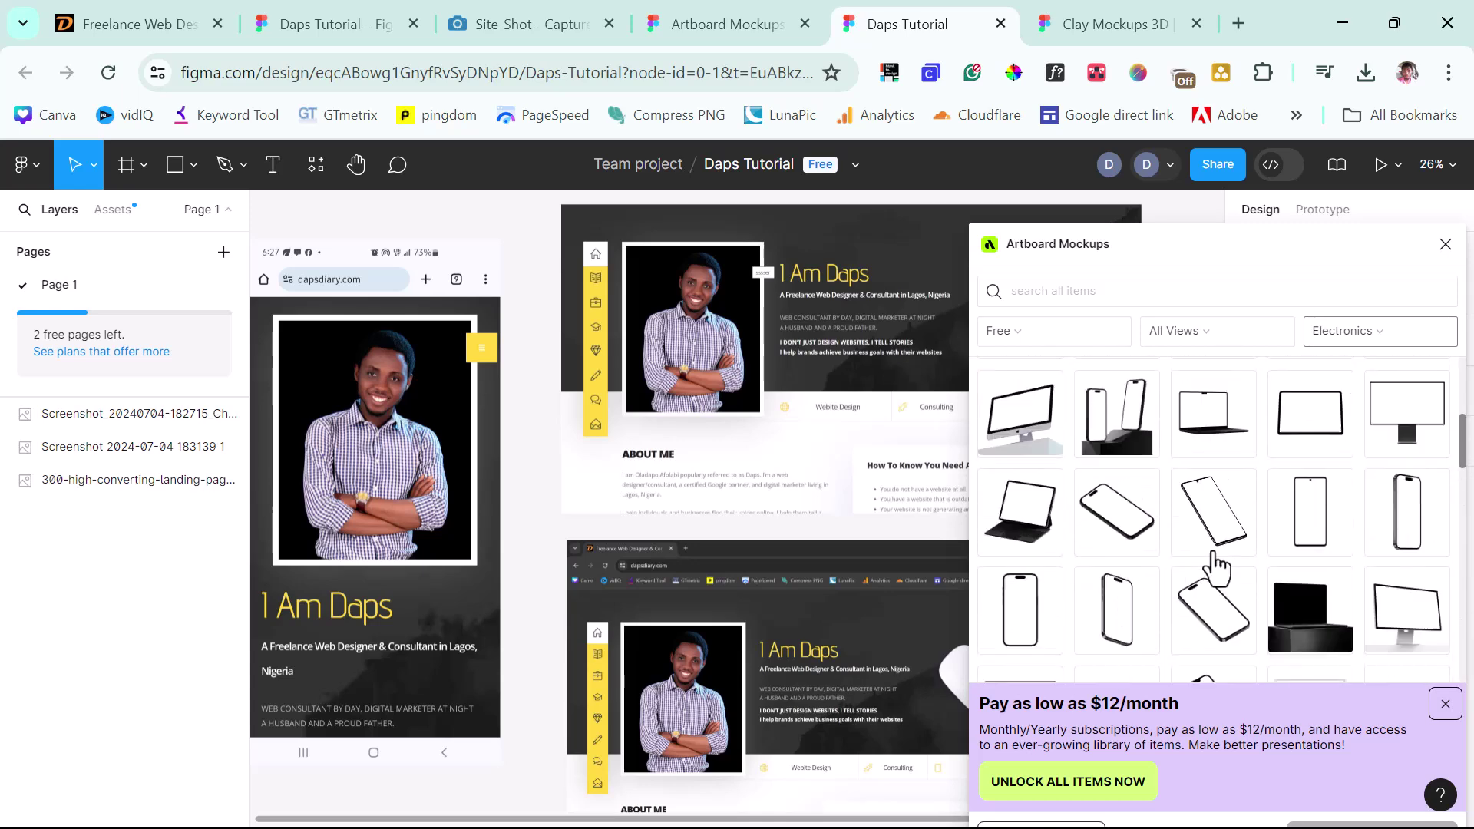
scroll(1214, 568, up, 3)
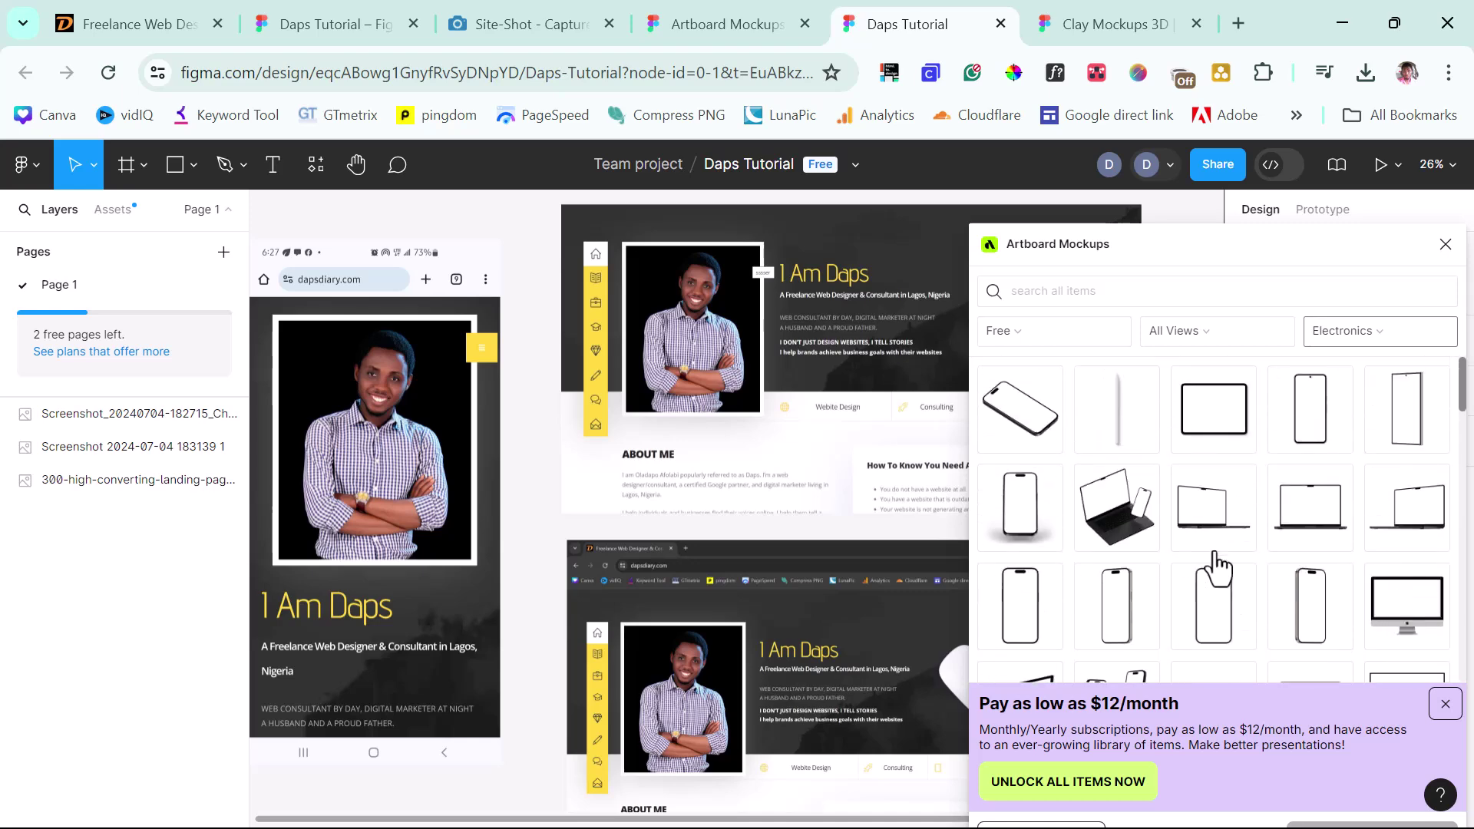
click(1109, 514)
Step: Move the plugin panel aside and spread the MacBook Pro Screen frame and laptop mockup apart
drag(1256, 242, 219, 324)
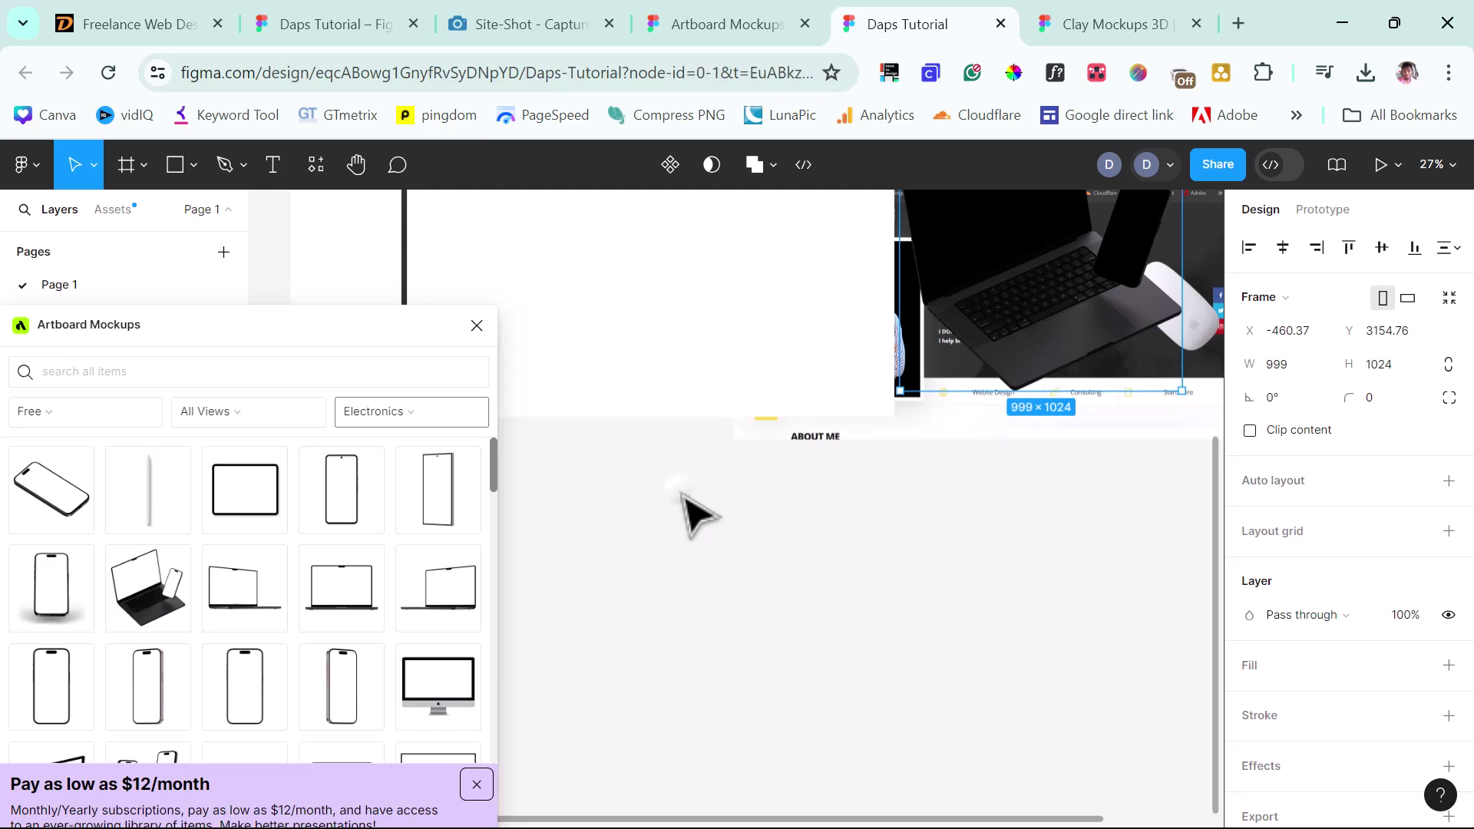
click(682, 495)
key(minus)
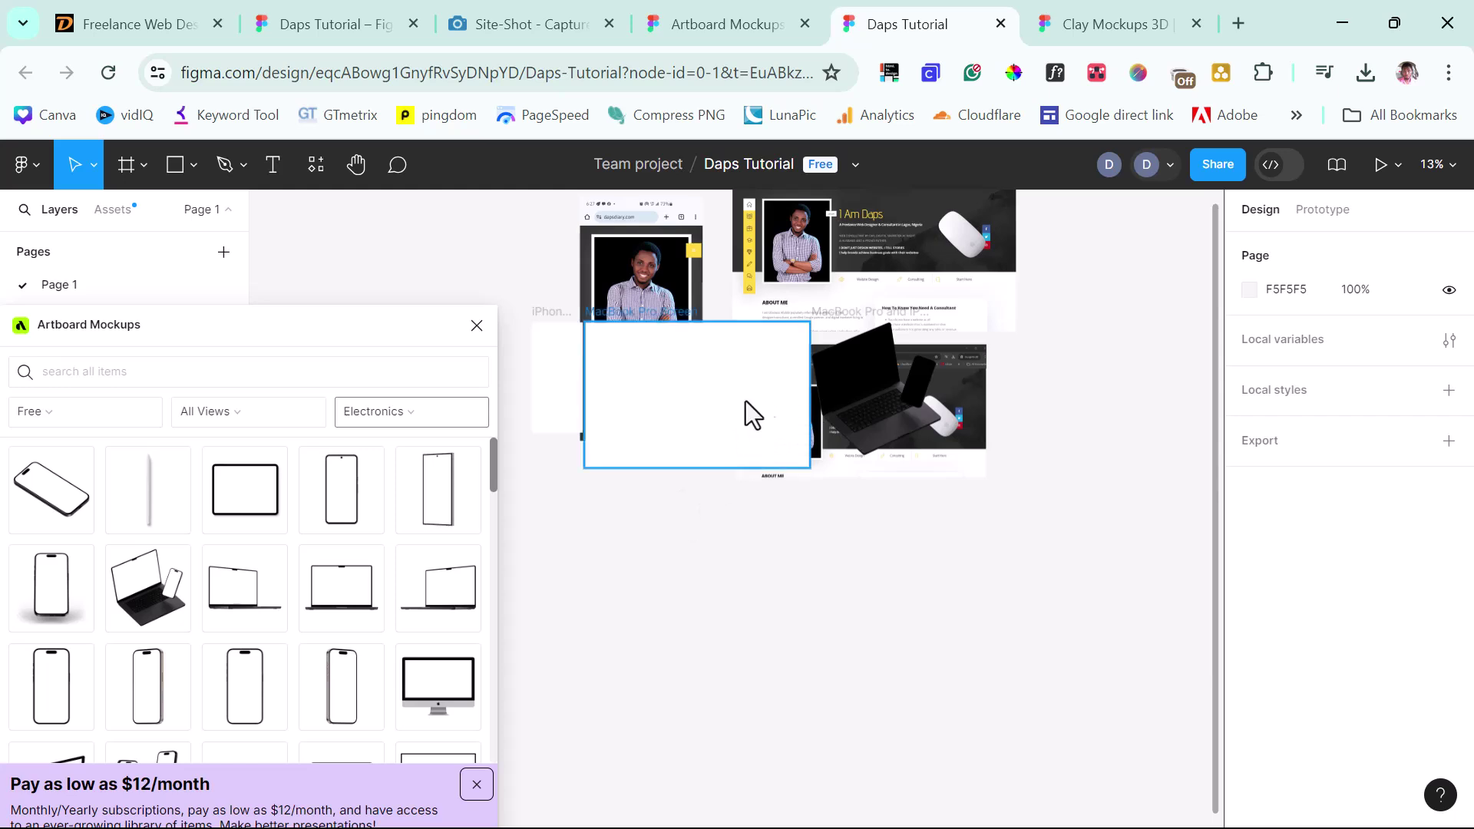
drag(750, 412, 725, 628)
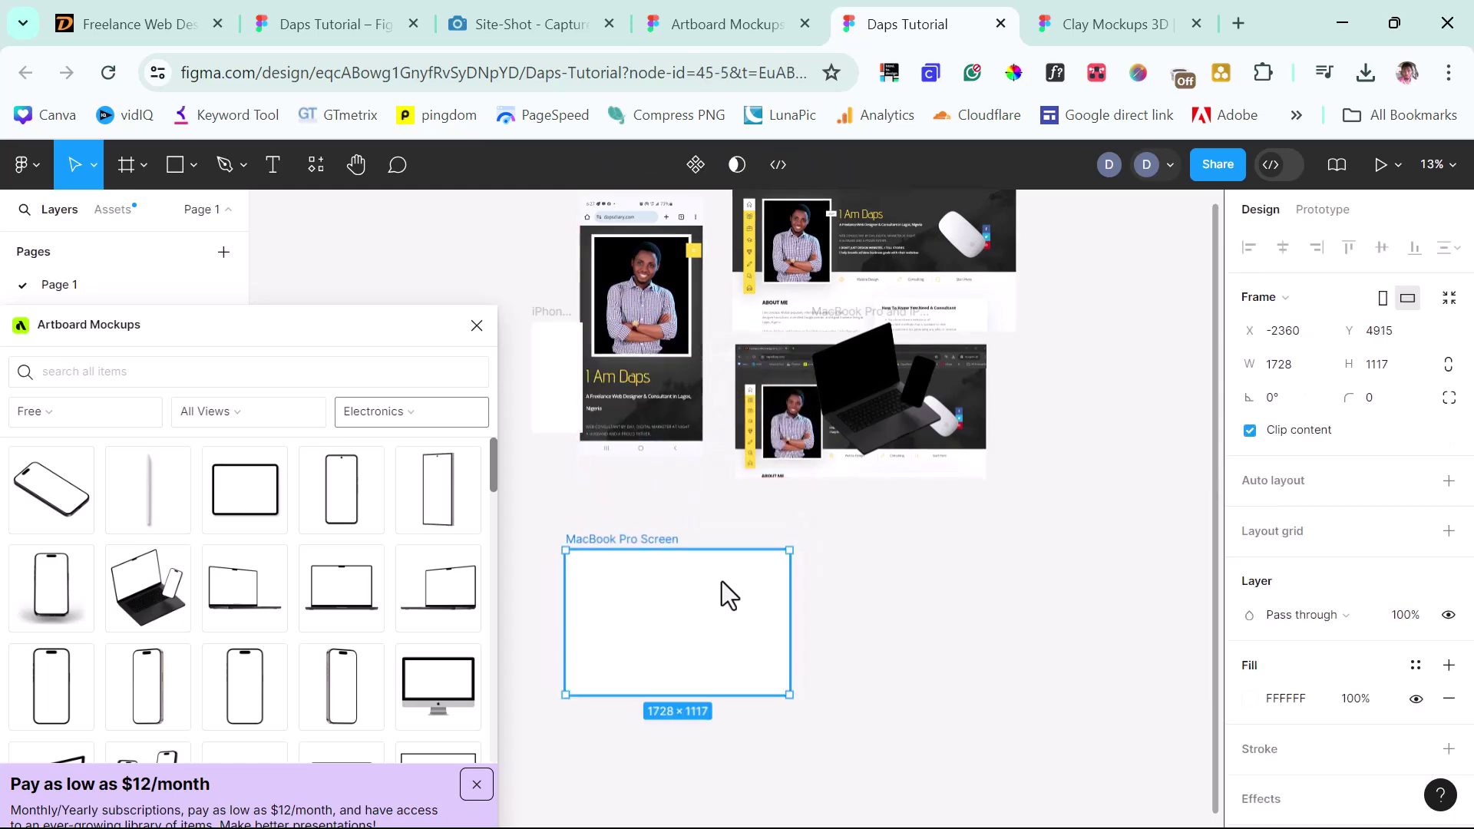
click(895, 431)
drag(909, 461, 967, 652)
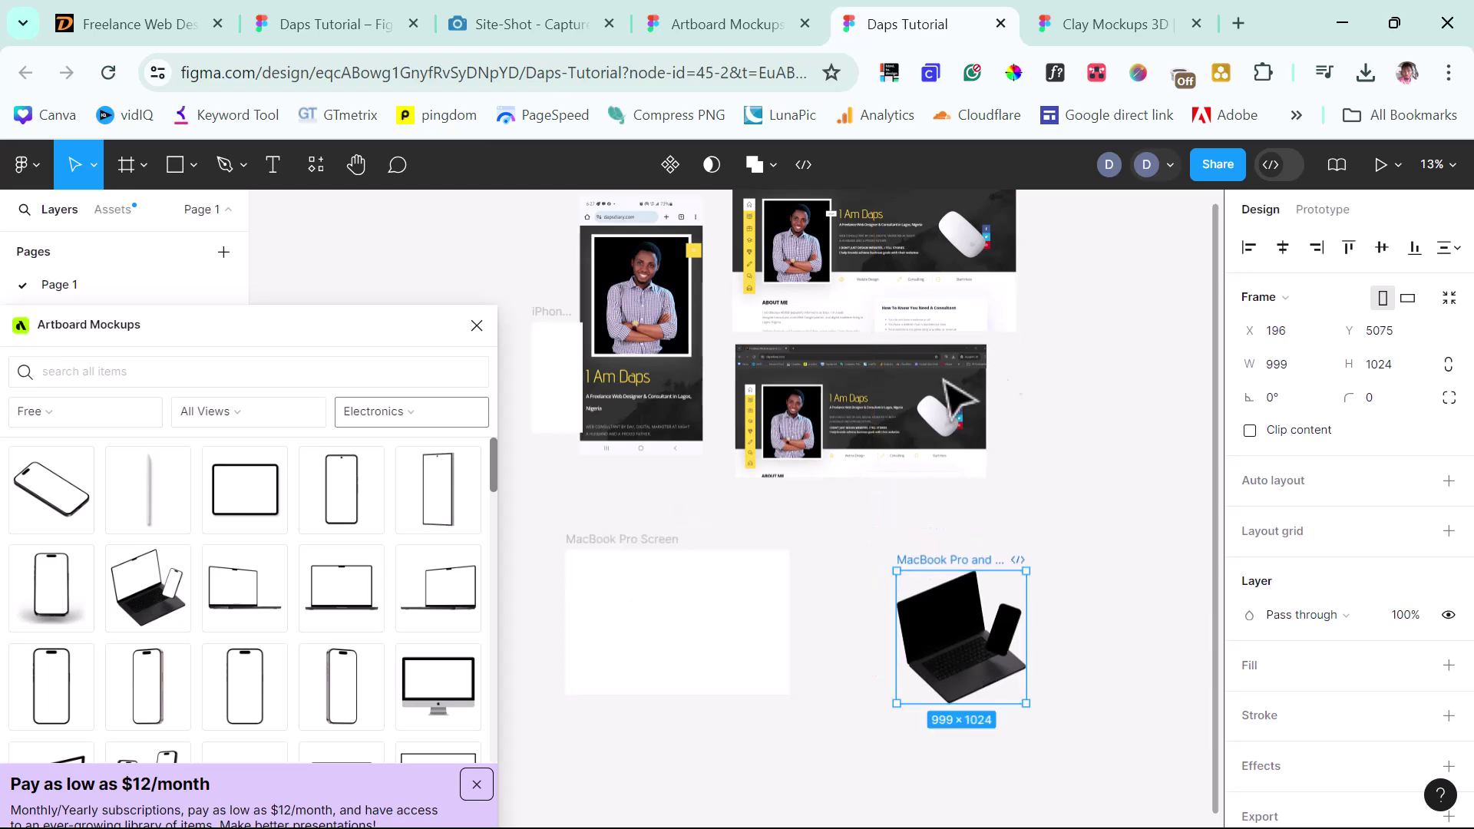
Step: Place the desktop screenshot inside MacBook Pro Screen, sized to 1728×916
drag(860, 404, 691, 614)
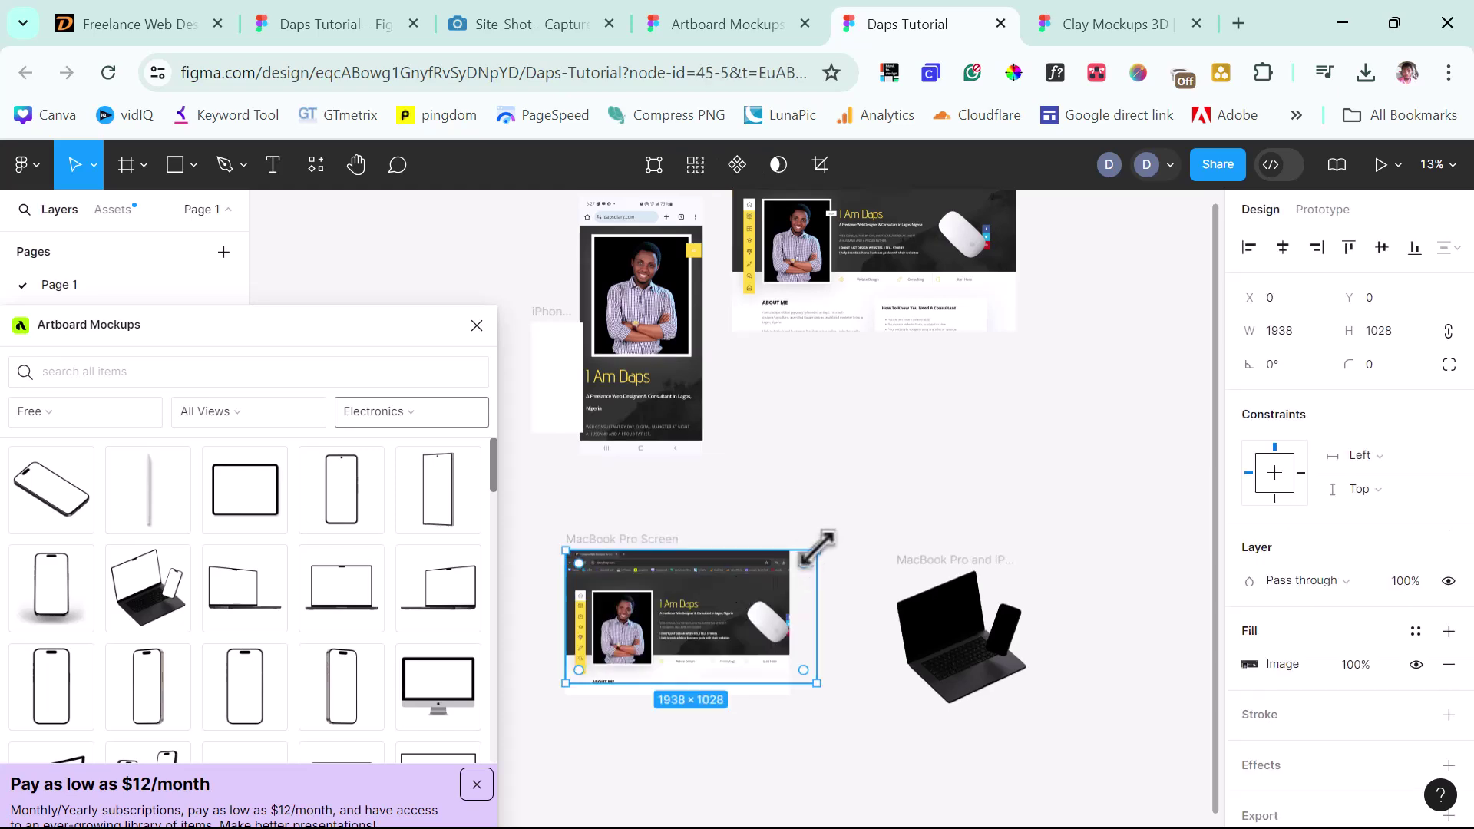
drag(819, 543, 793, 559)
drag(675, 683, 675, 674)
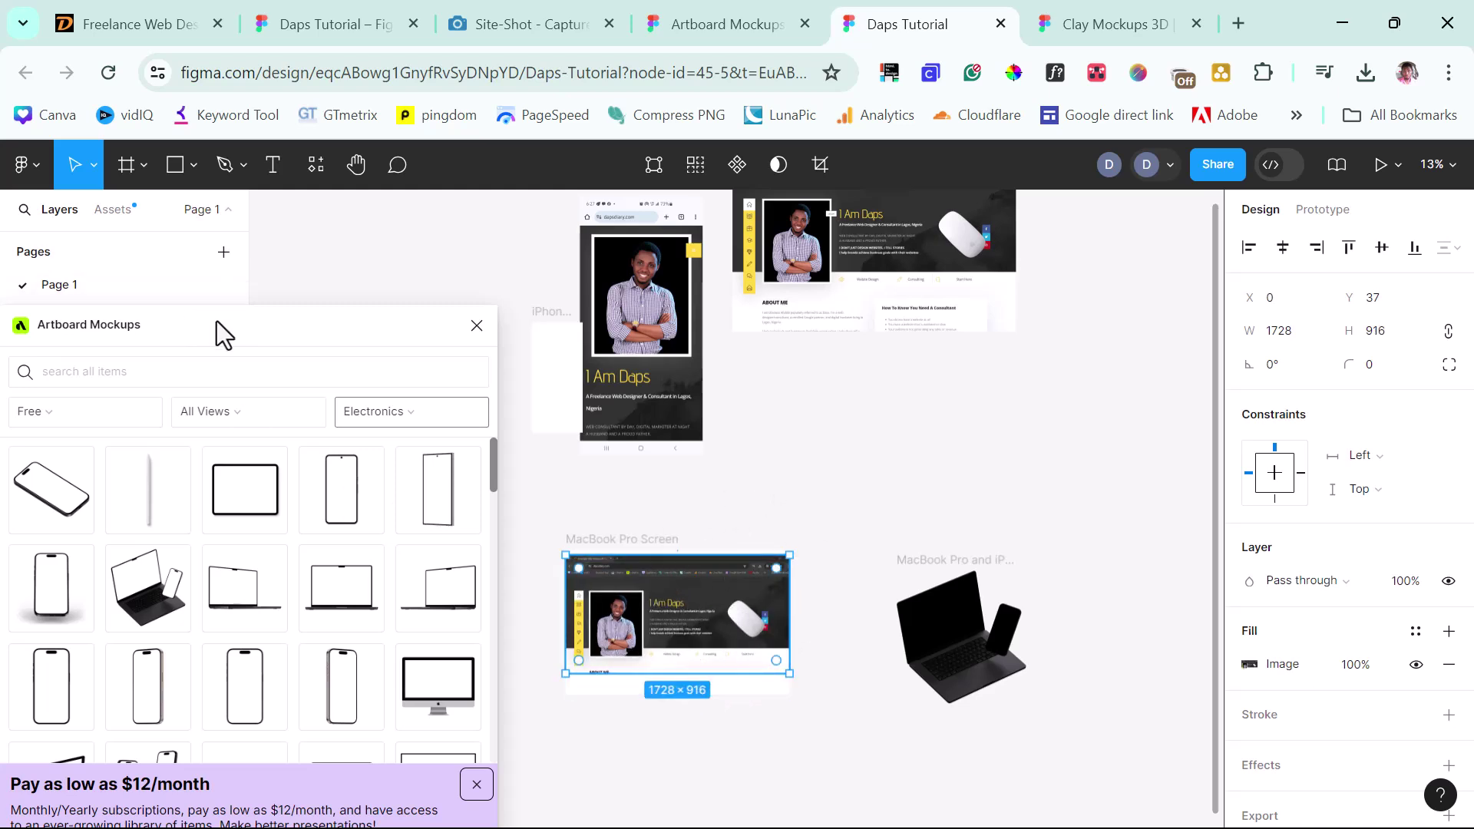
drag(218, 323, 219, 203)
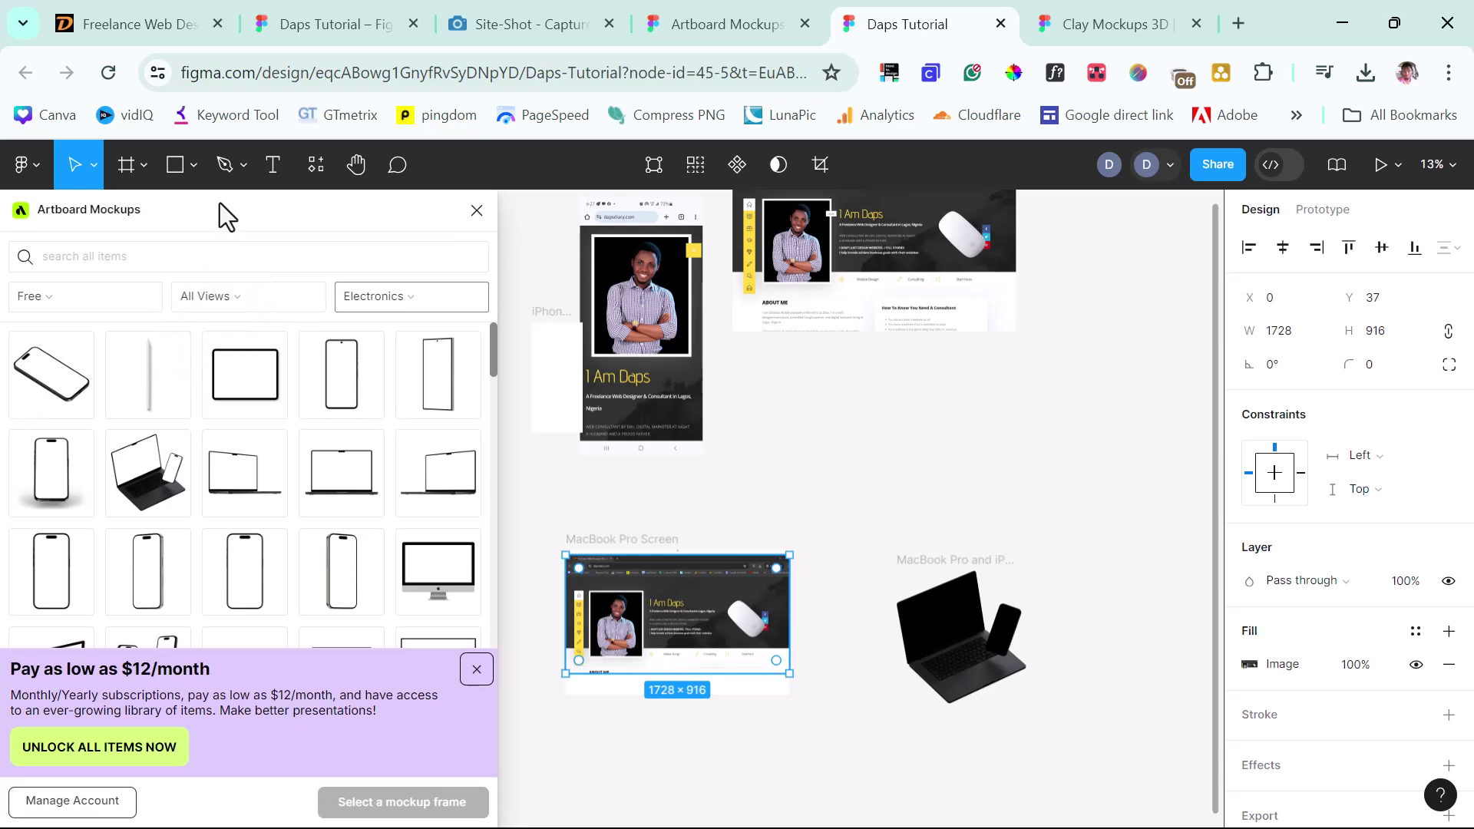
Step: Render the website onto the laptop mockup and move the iPhone 15 Pro Screen frame right
click(602, 540)
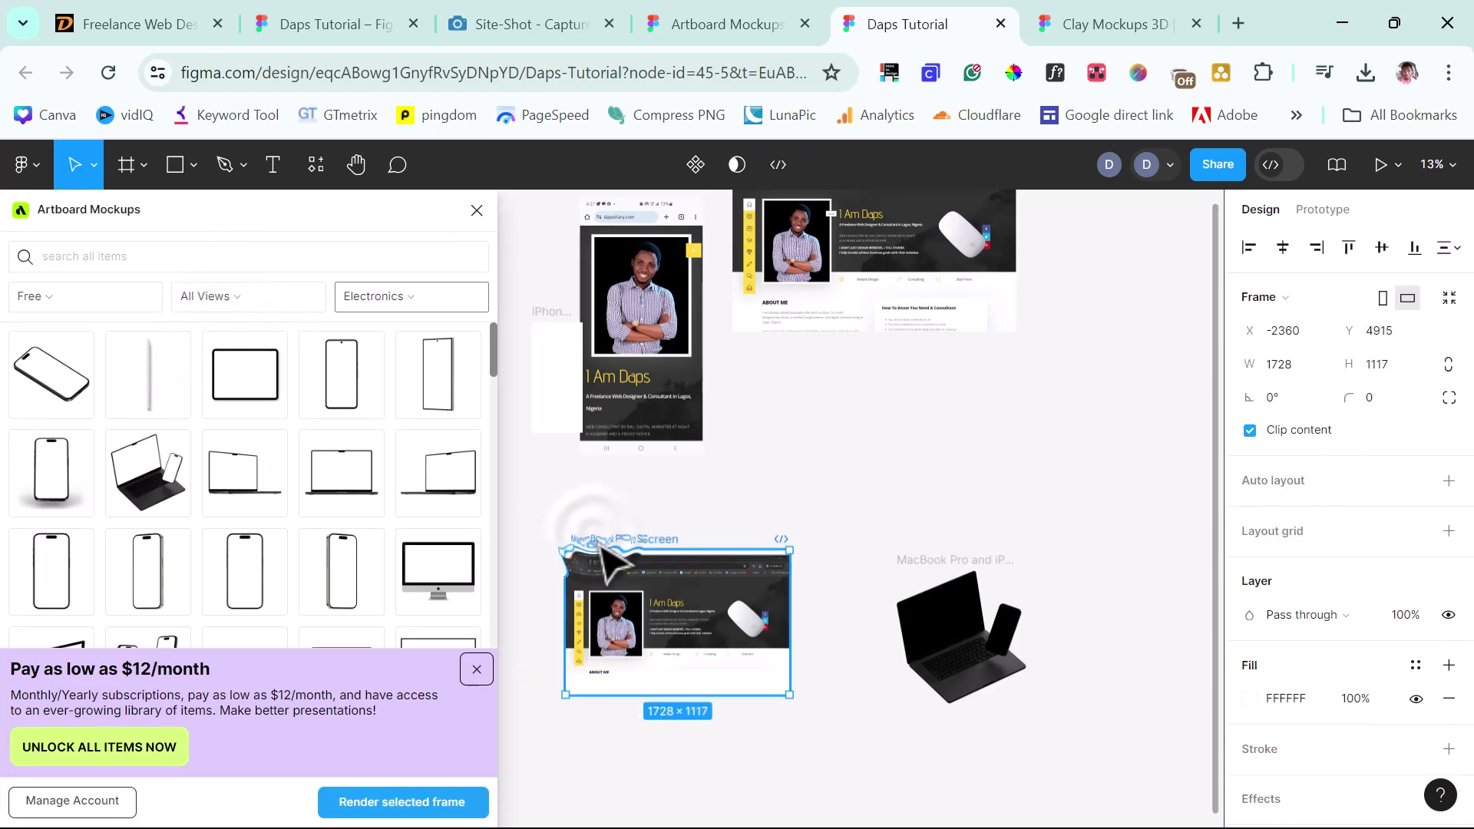
click(383, 803)
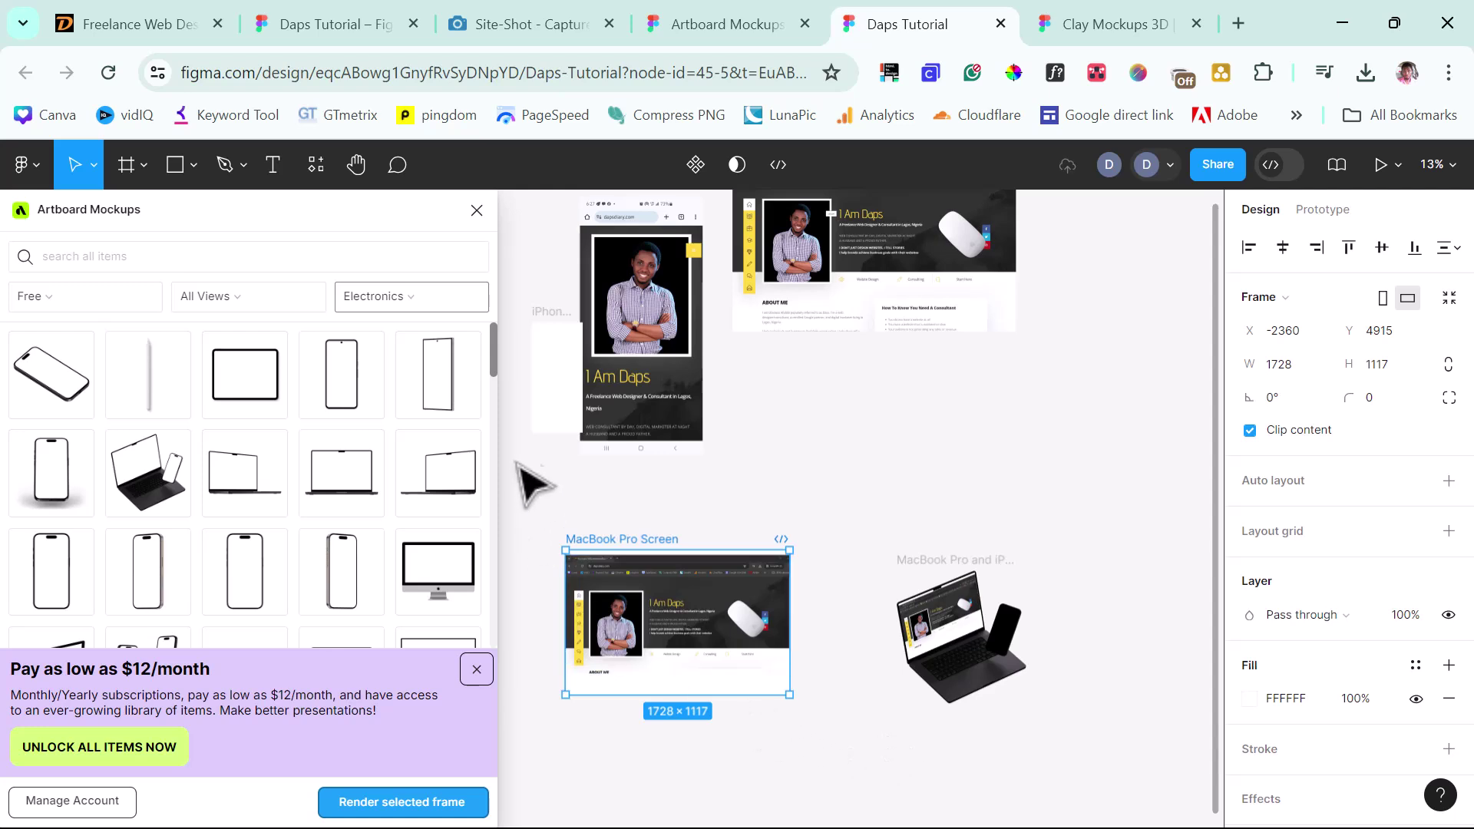
drag(557, 380, 858, 416)
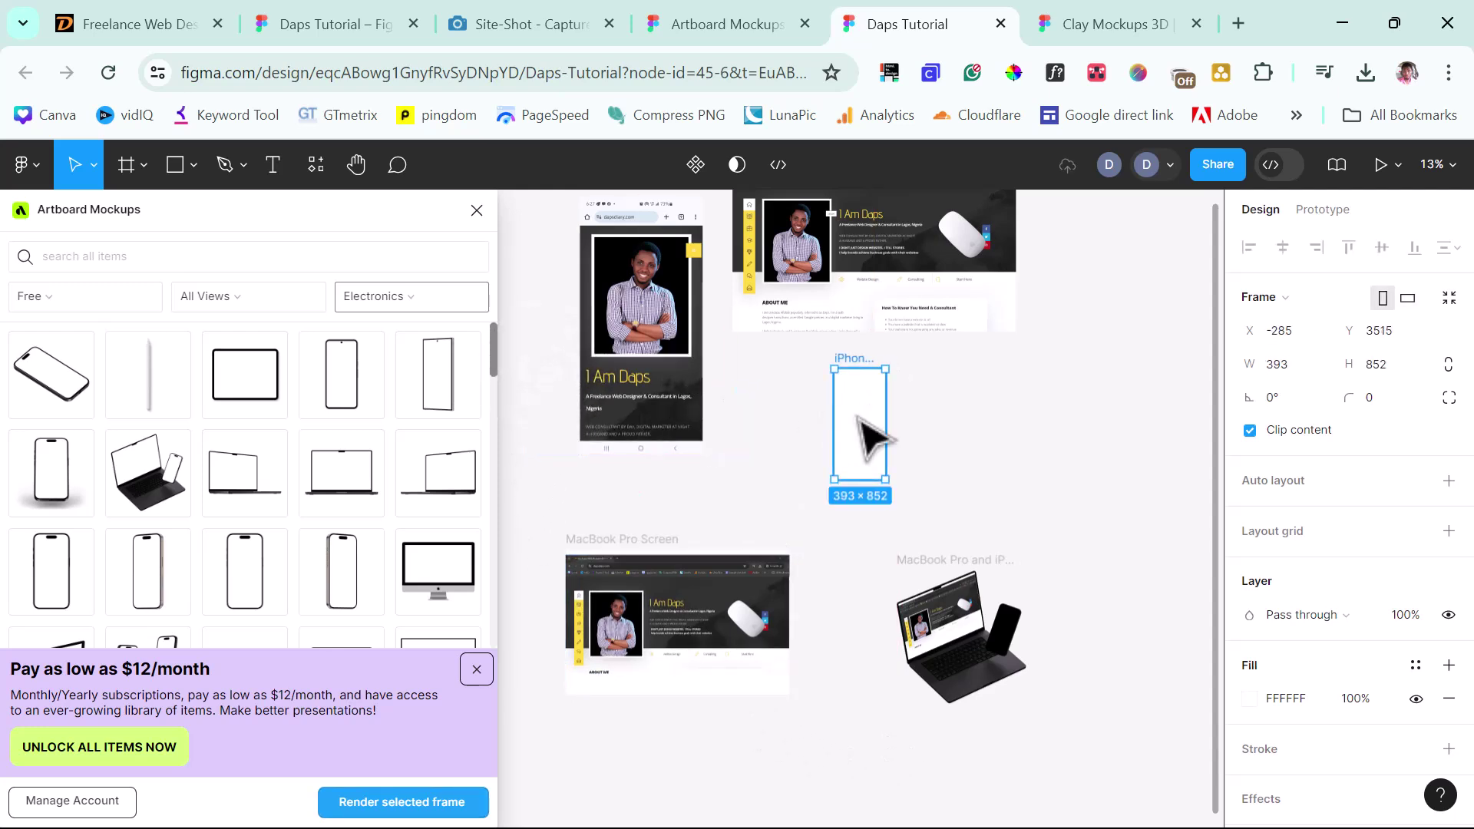
Step: Put a resized copy of the mobile screenshot into the iPhone frame and render it
click(697, 404)
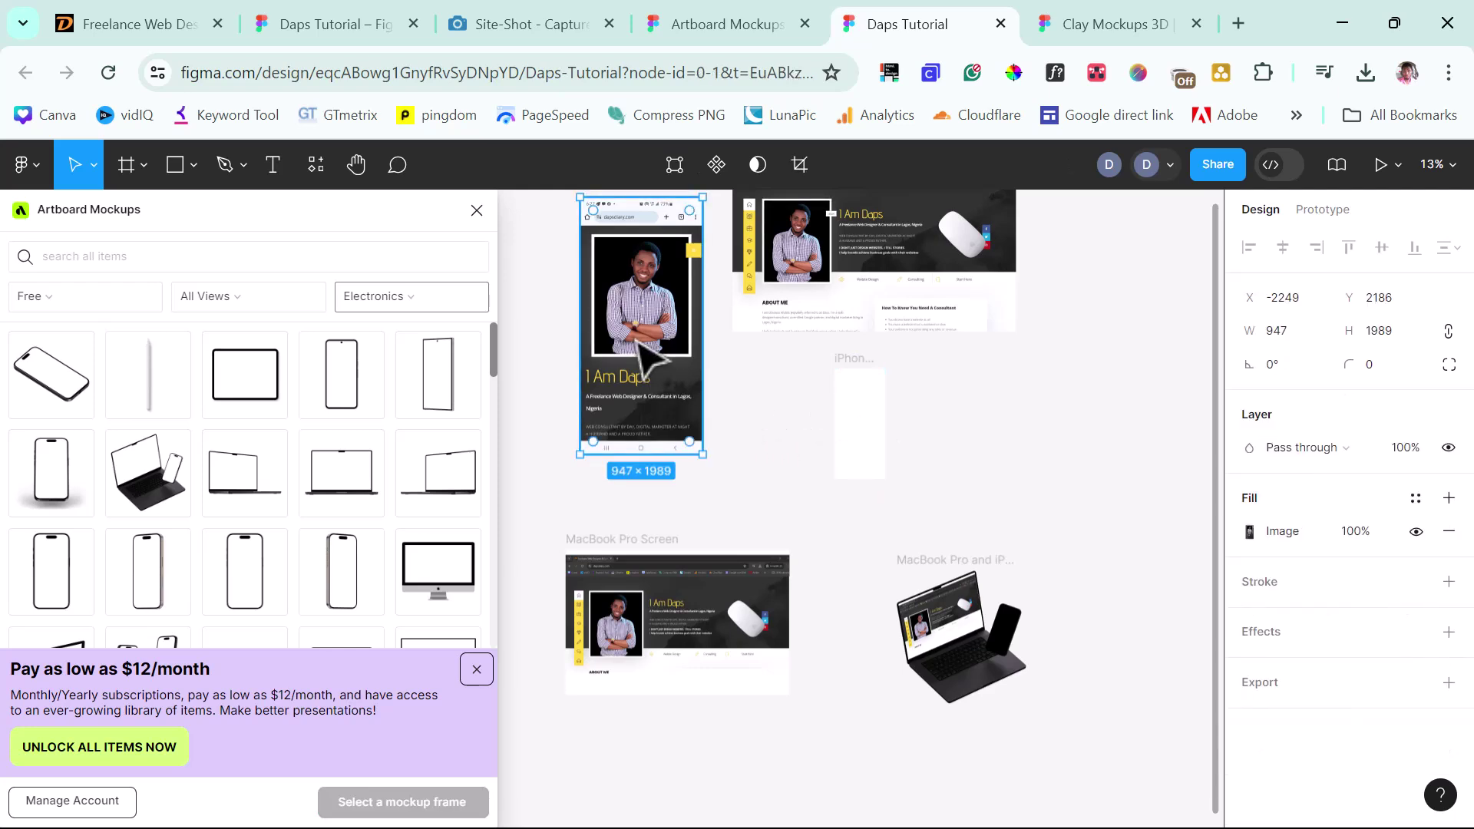
drag(612, 261, 760, 361)
drag(731, 293, 798, 407)
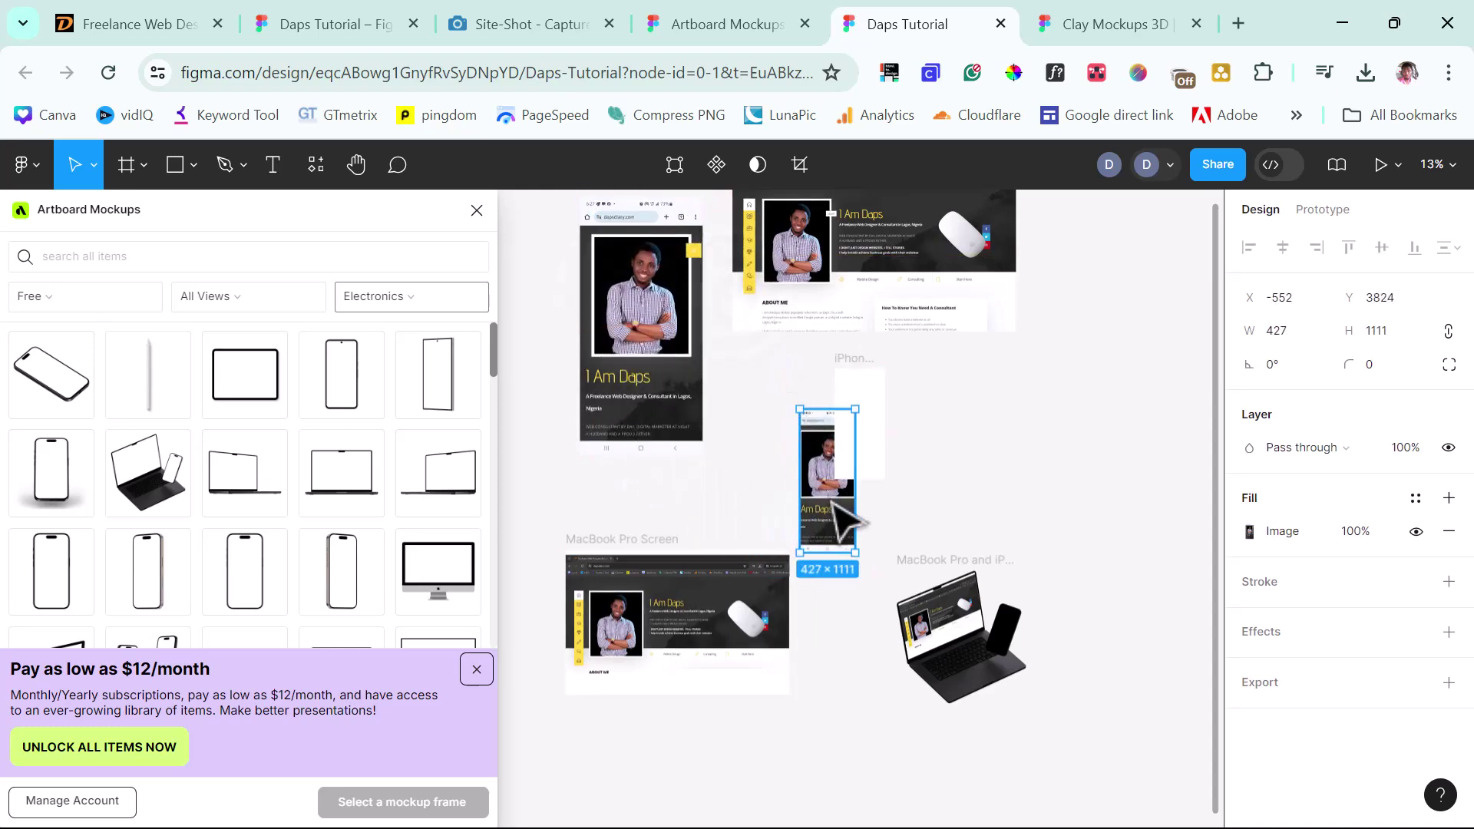
drag(862, 510, 950, 453)
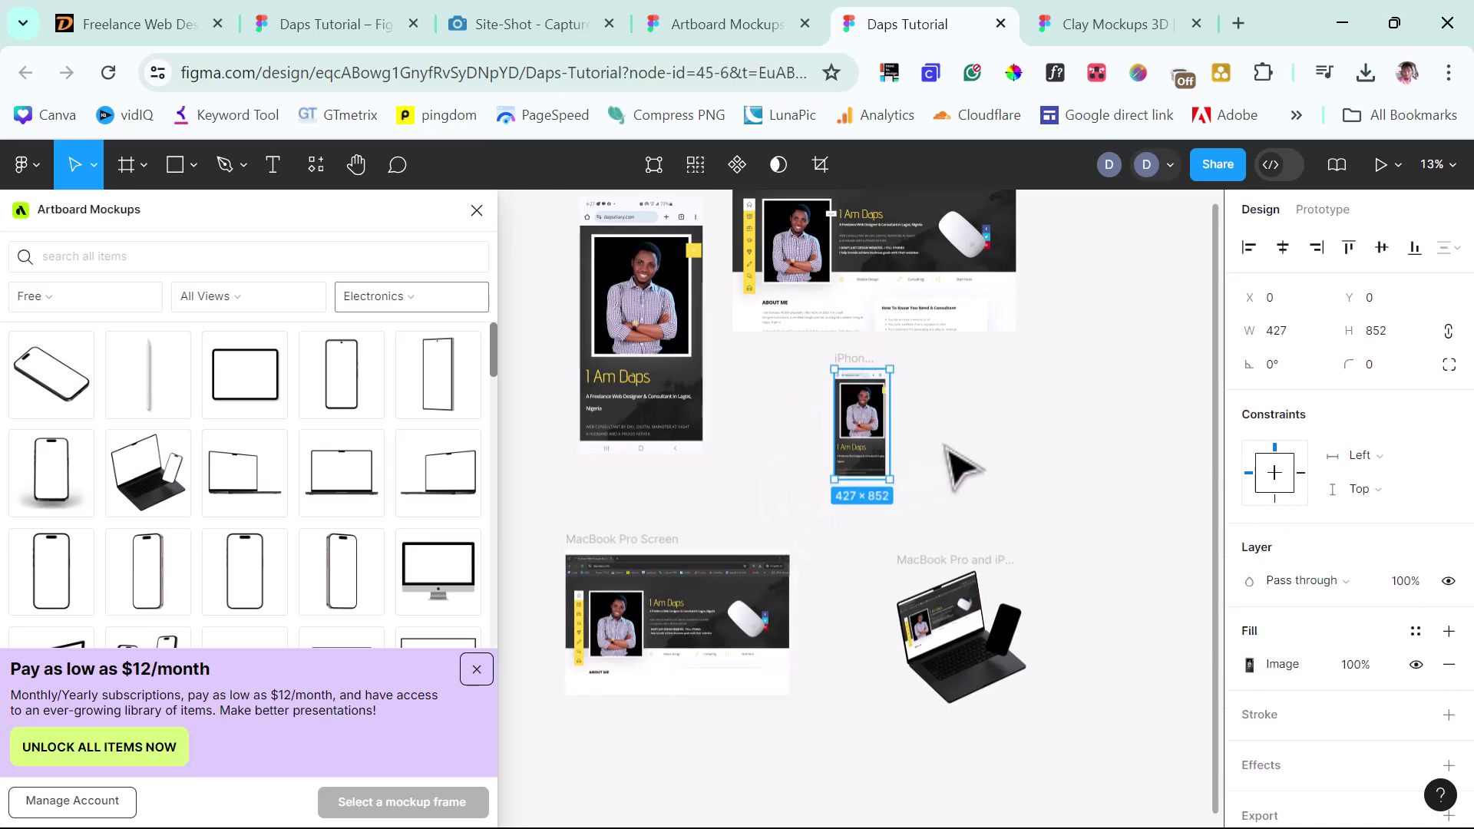
click(857, 366)
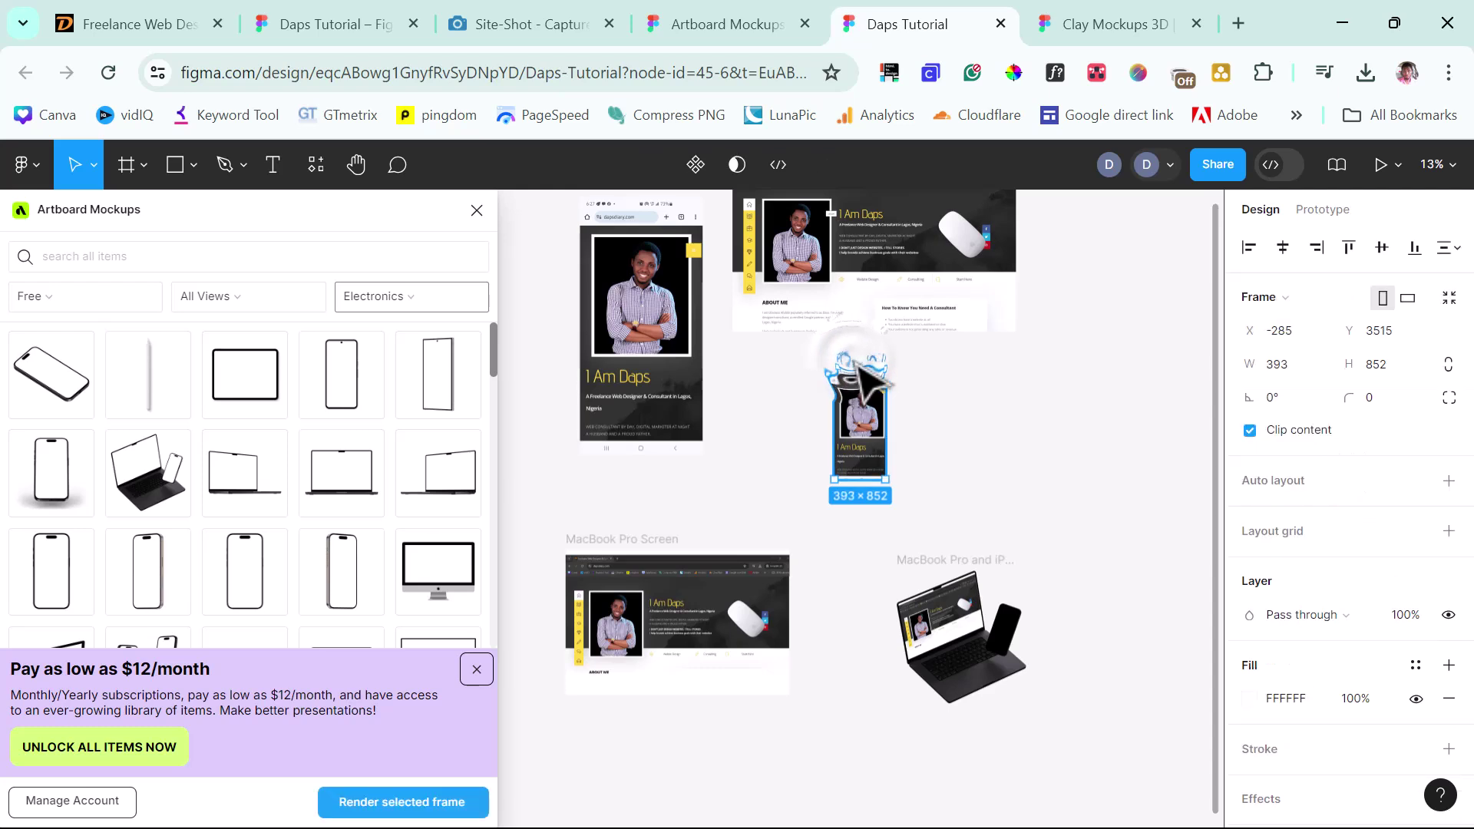
click(398, 802)
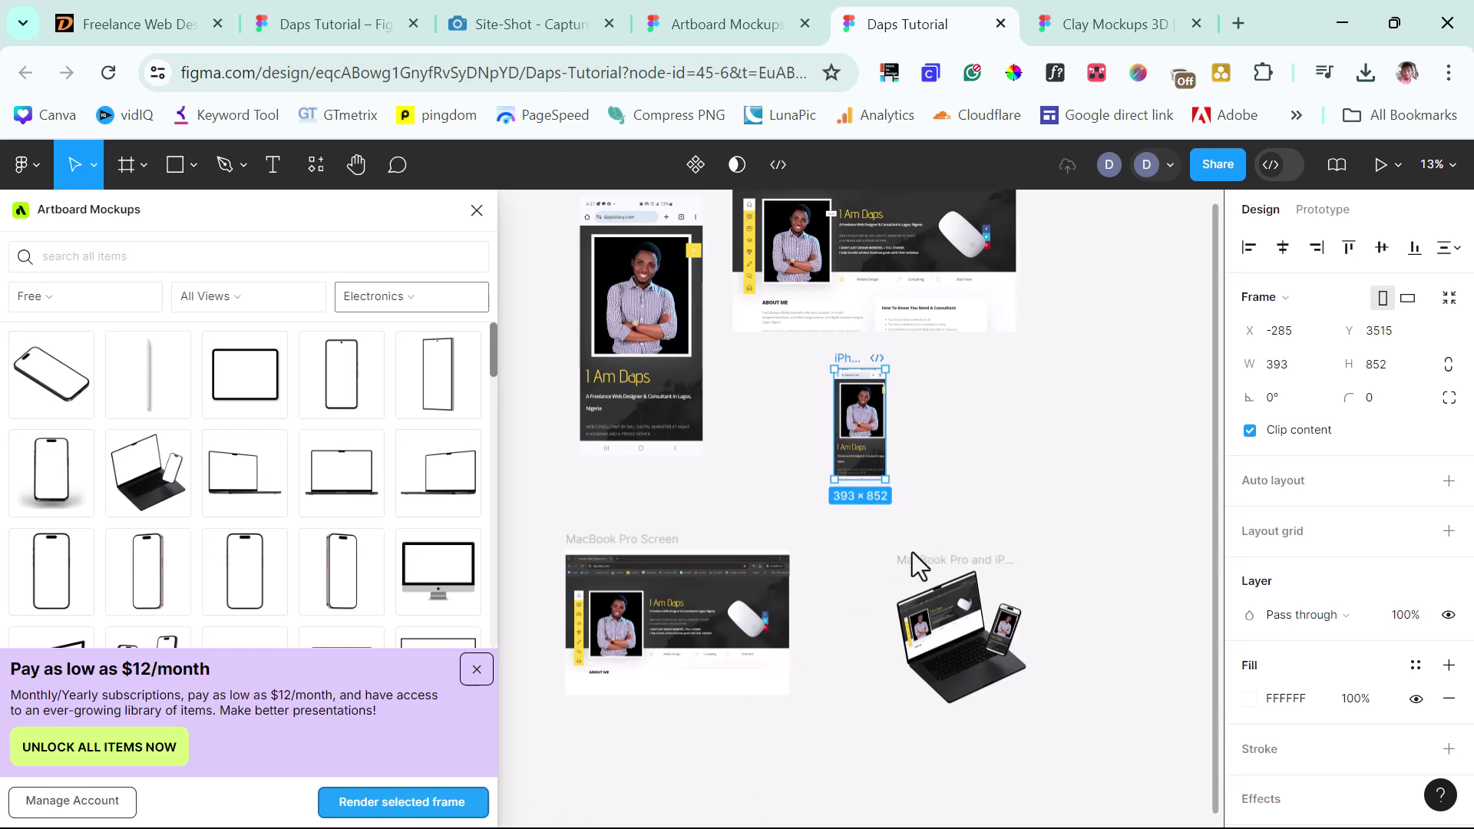
Step: Close the Artboard Mockups plugin and view the finished laptop-and-phone mockup
key(ctrl+plus)
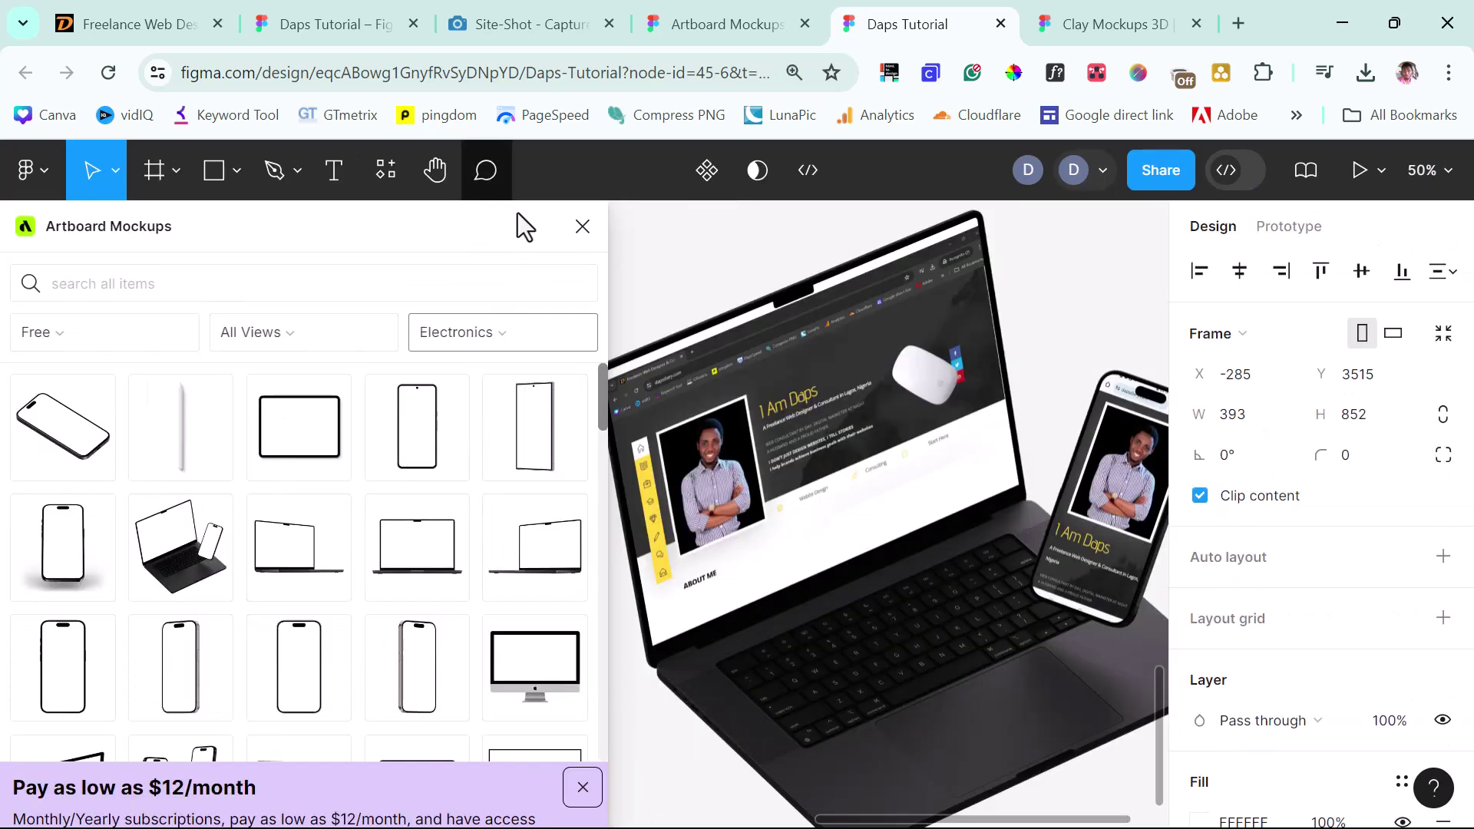
click(583, 228)
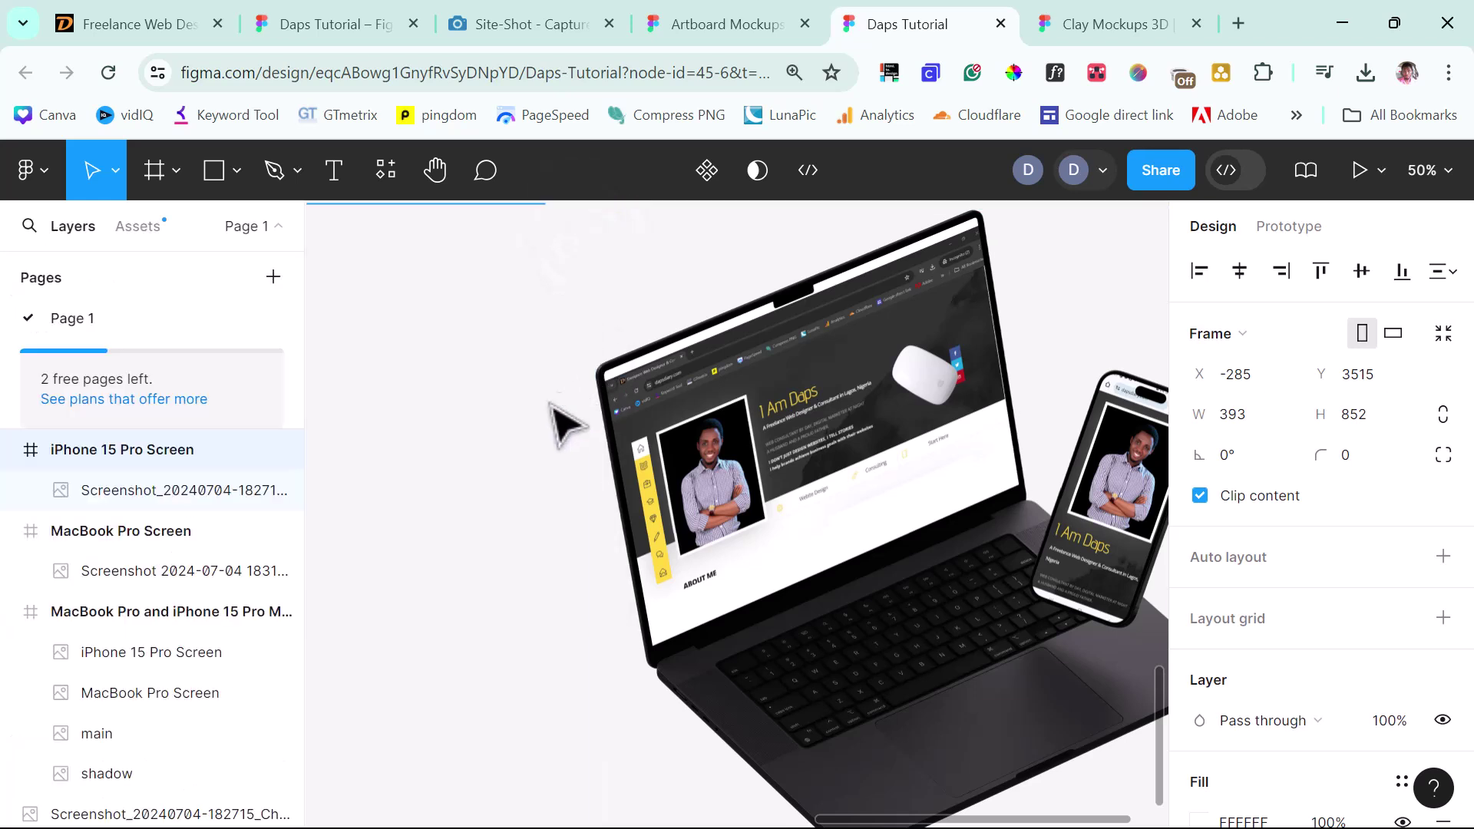
key(minus)
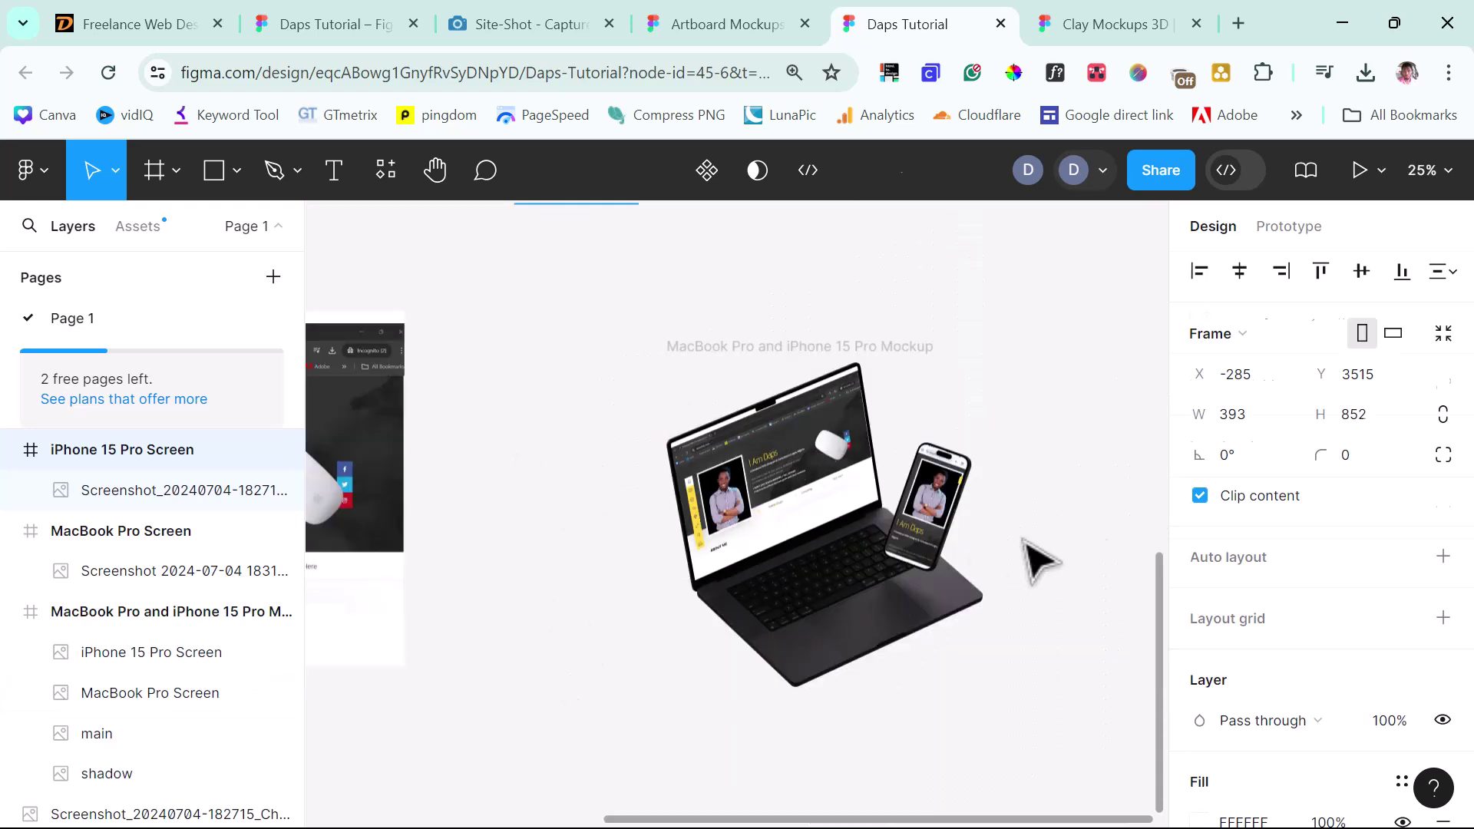
click(1074, 523)
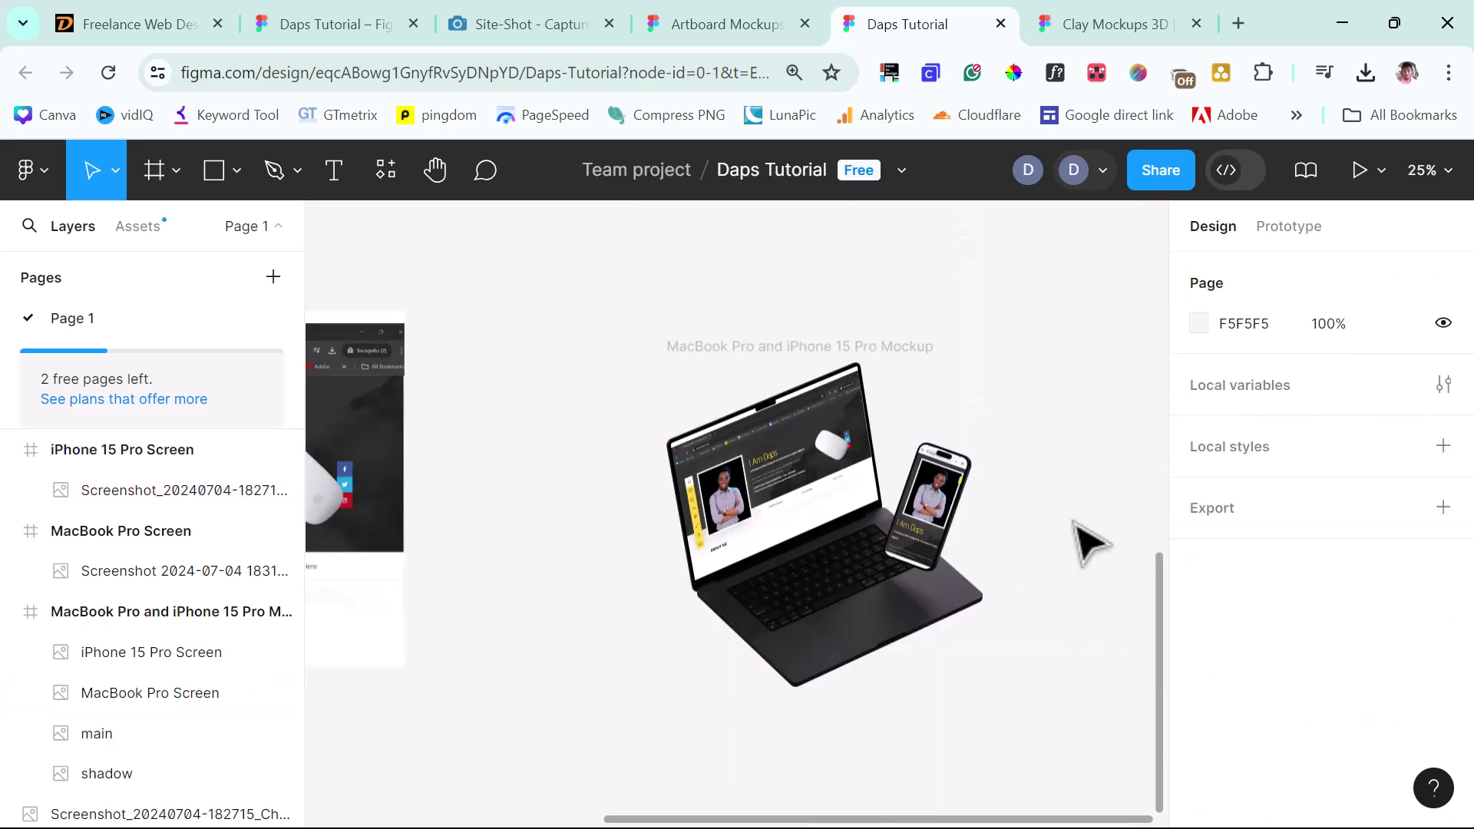
Step: Open the Clay Mockups 3D plugin in the Daps Tutorial file from Recent files
click(1115, 23)
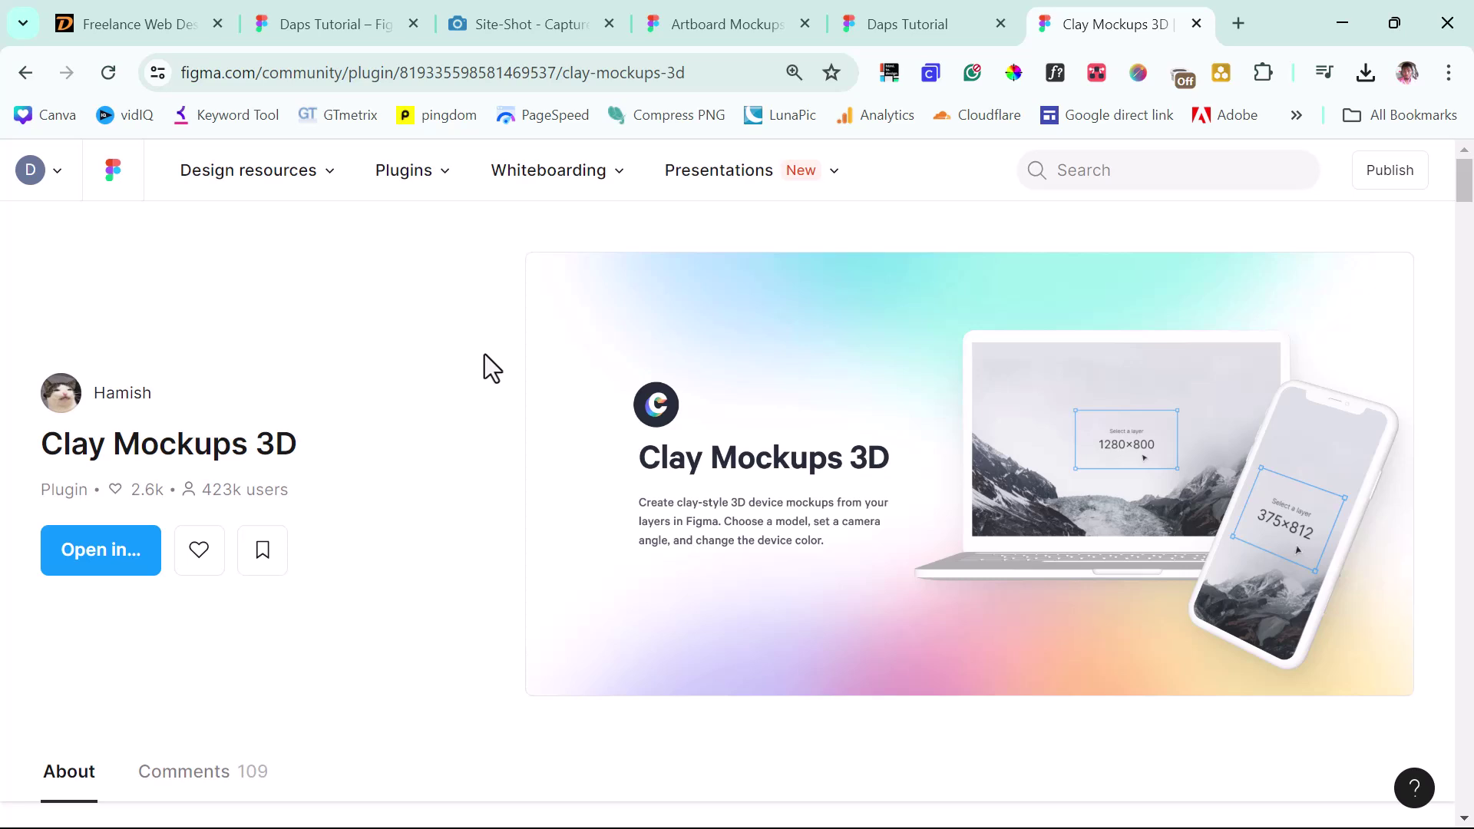
click(112, 557)
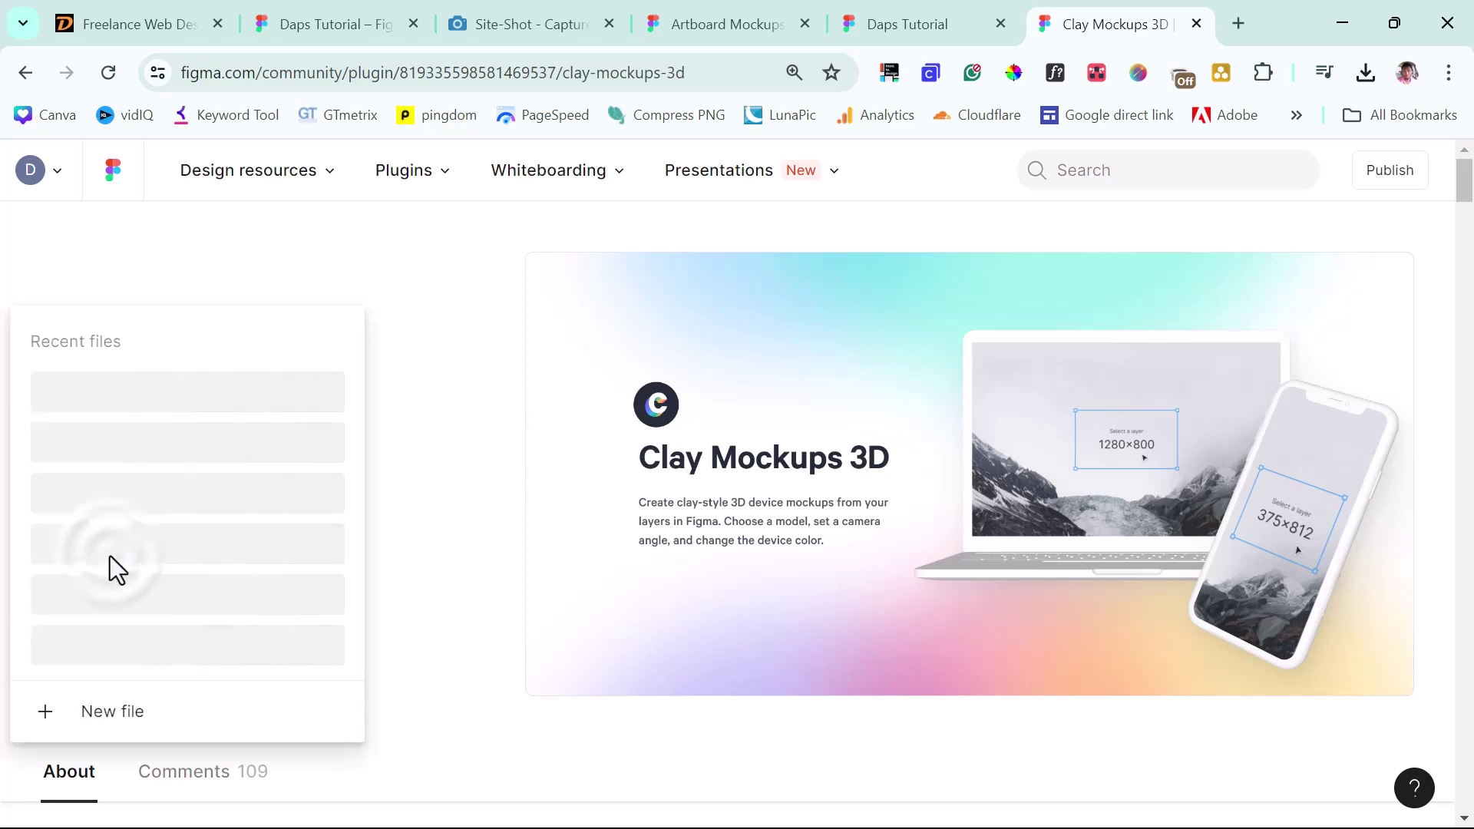
click(134, 410)
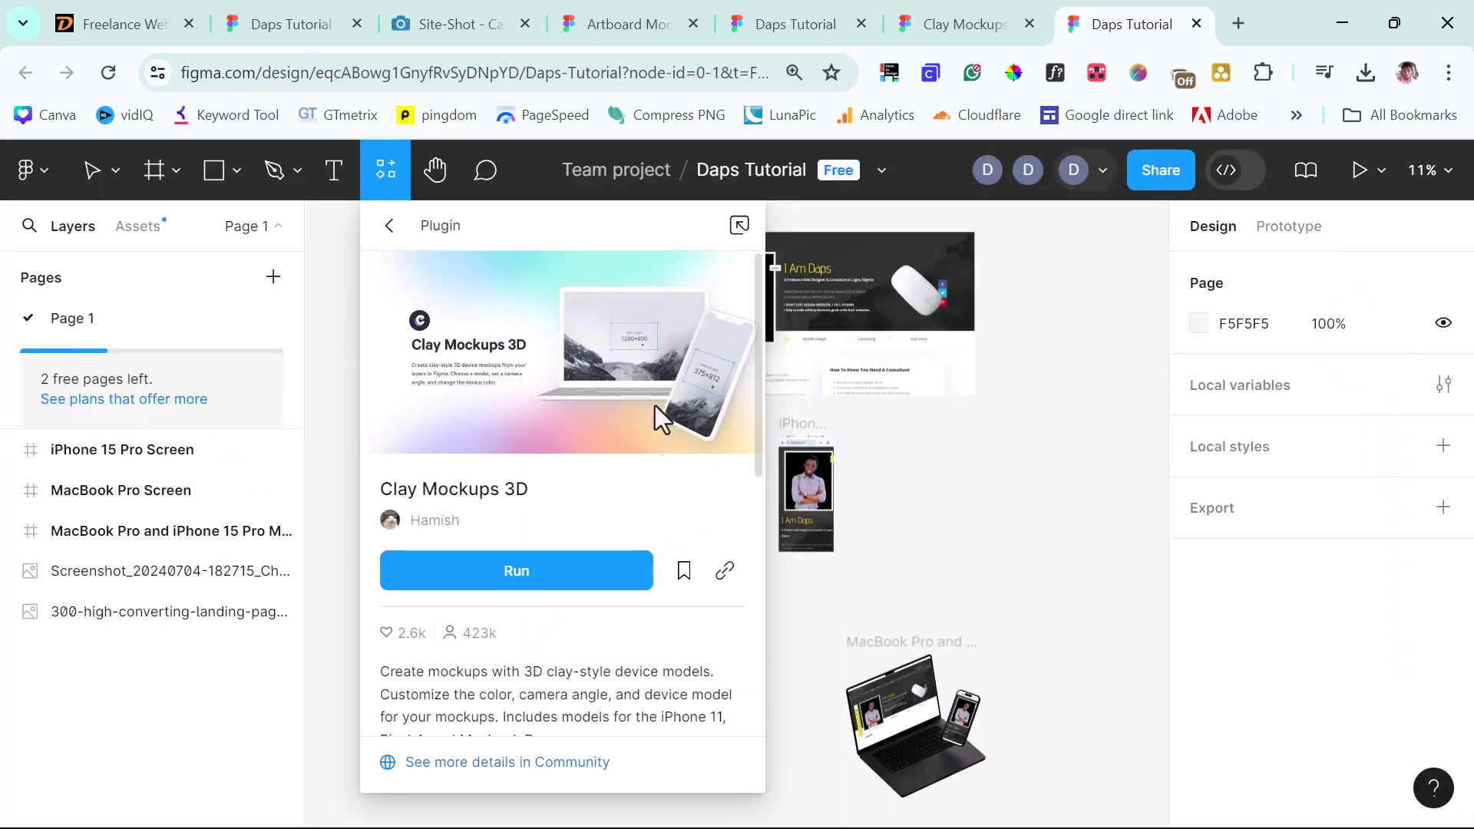
Step: Run Clay Mockups 3D with an iPhone 11 rotated to 75.8 / 17.1, and pick the phone screenshot
click(479, 573)
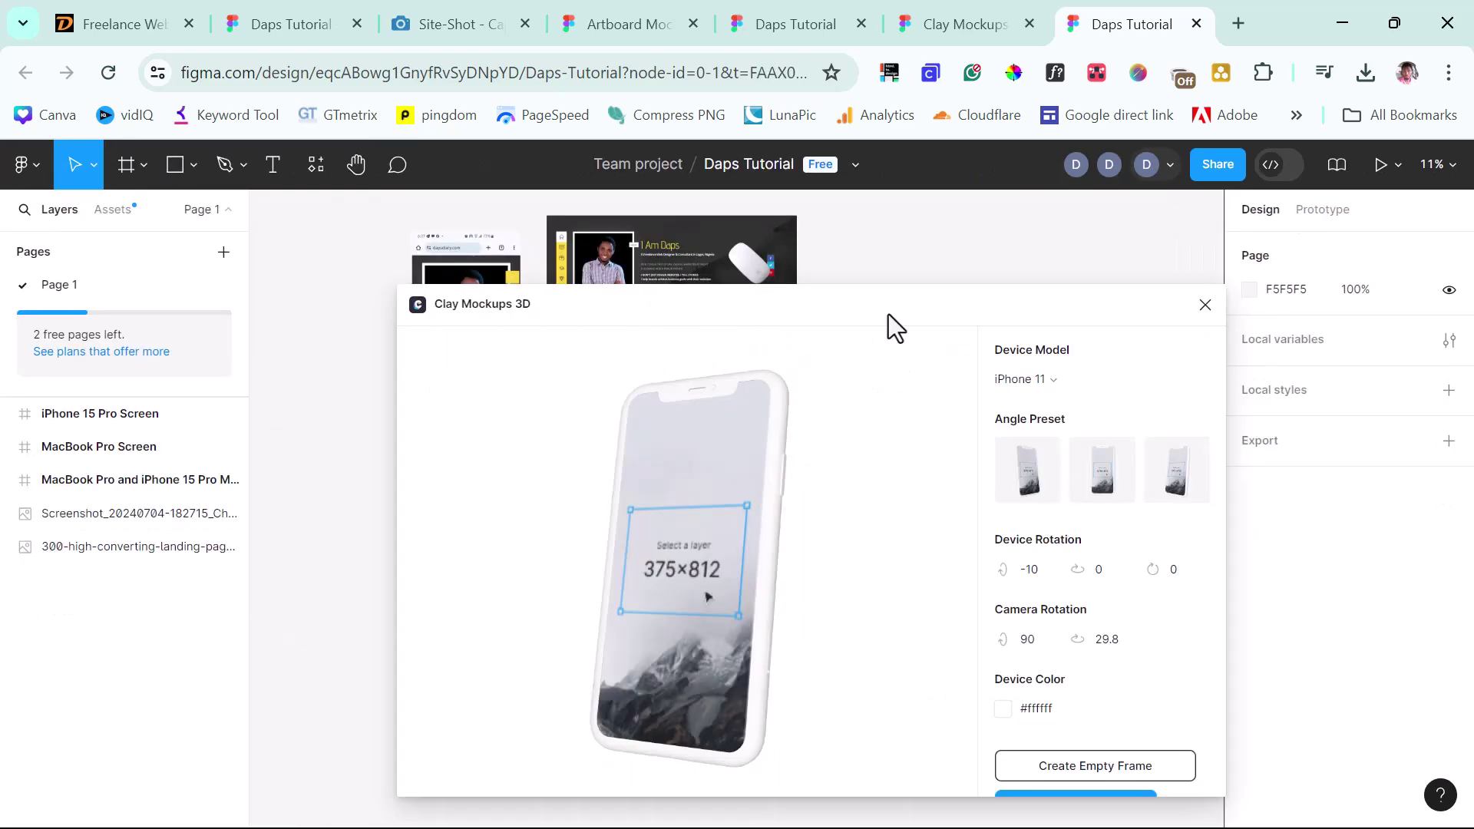
click(1043, 381)
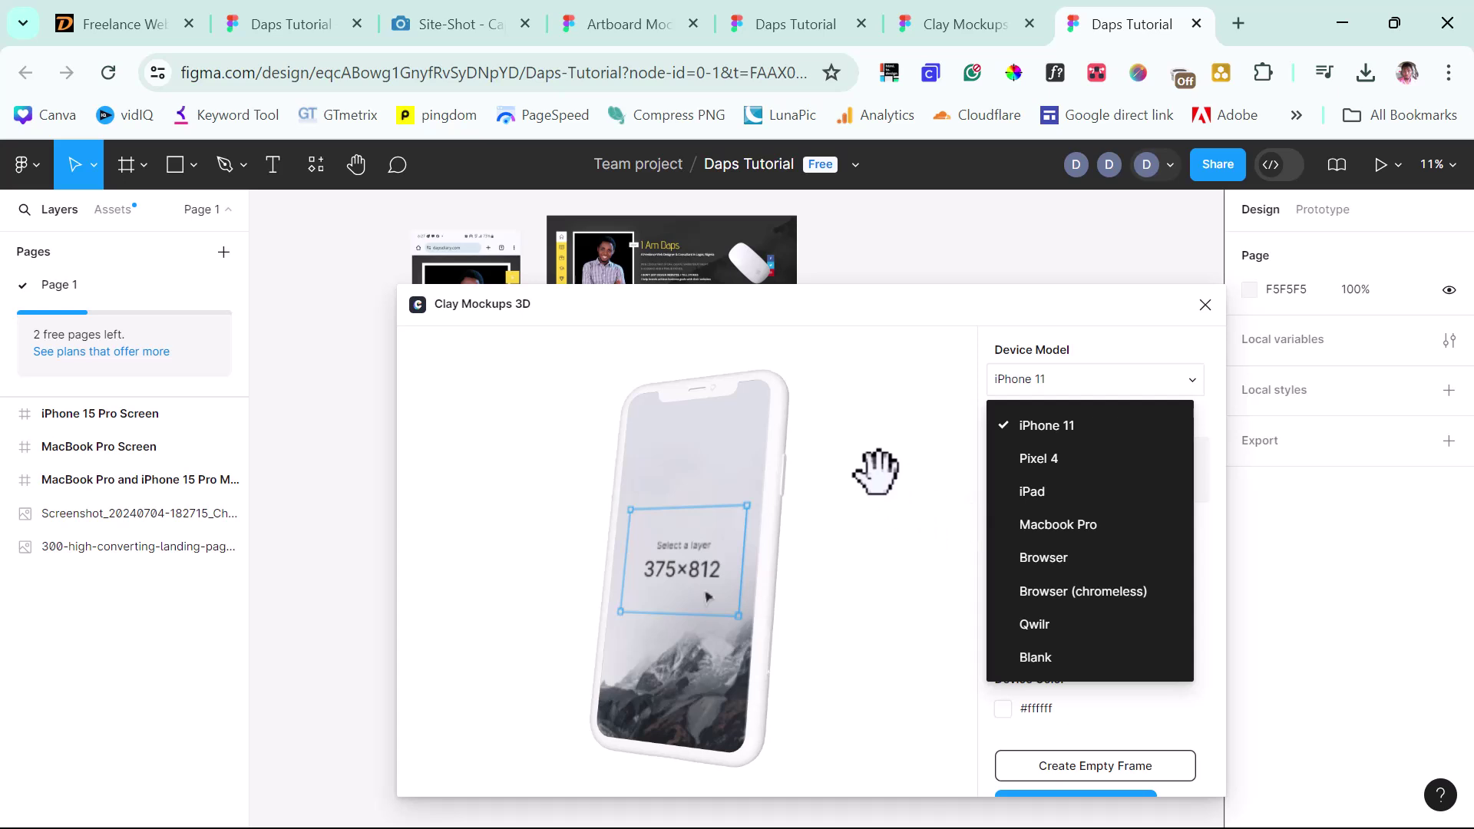
click(689, 518)
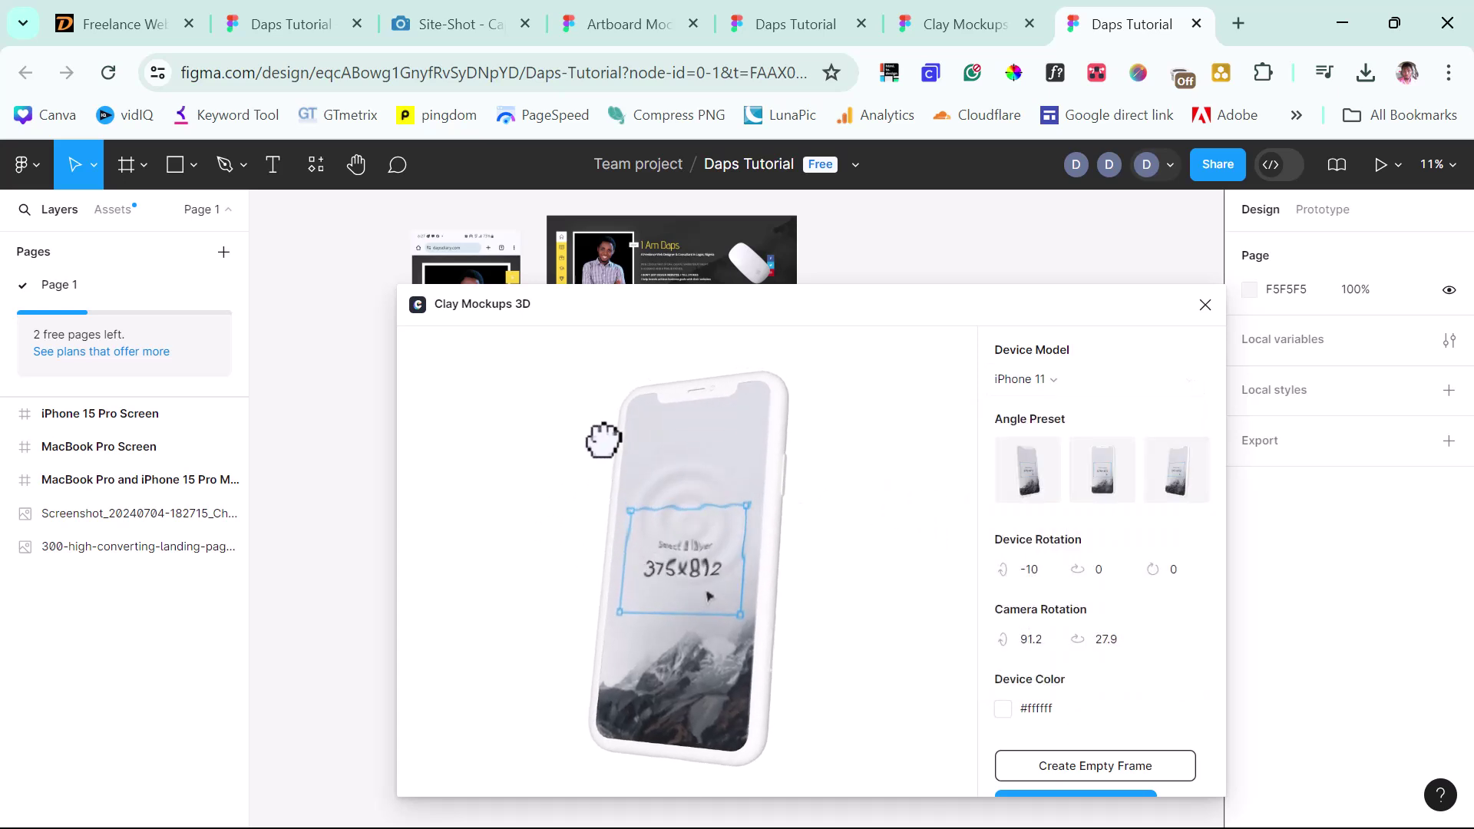
drag(602, 439, 843, 480)
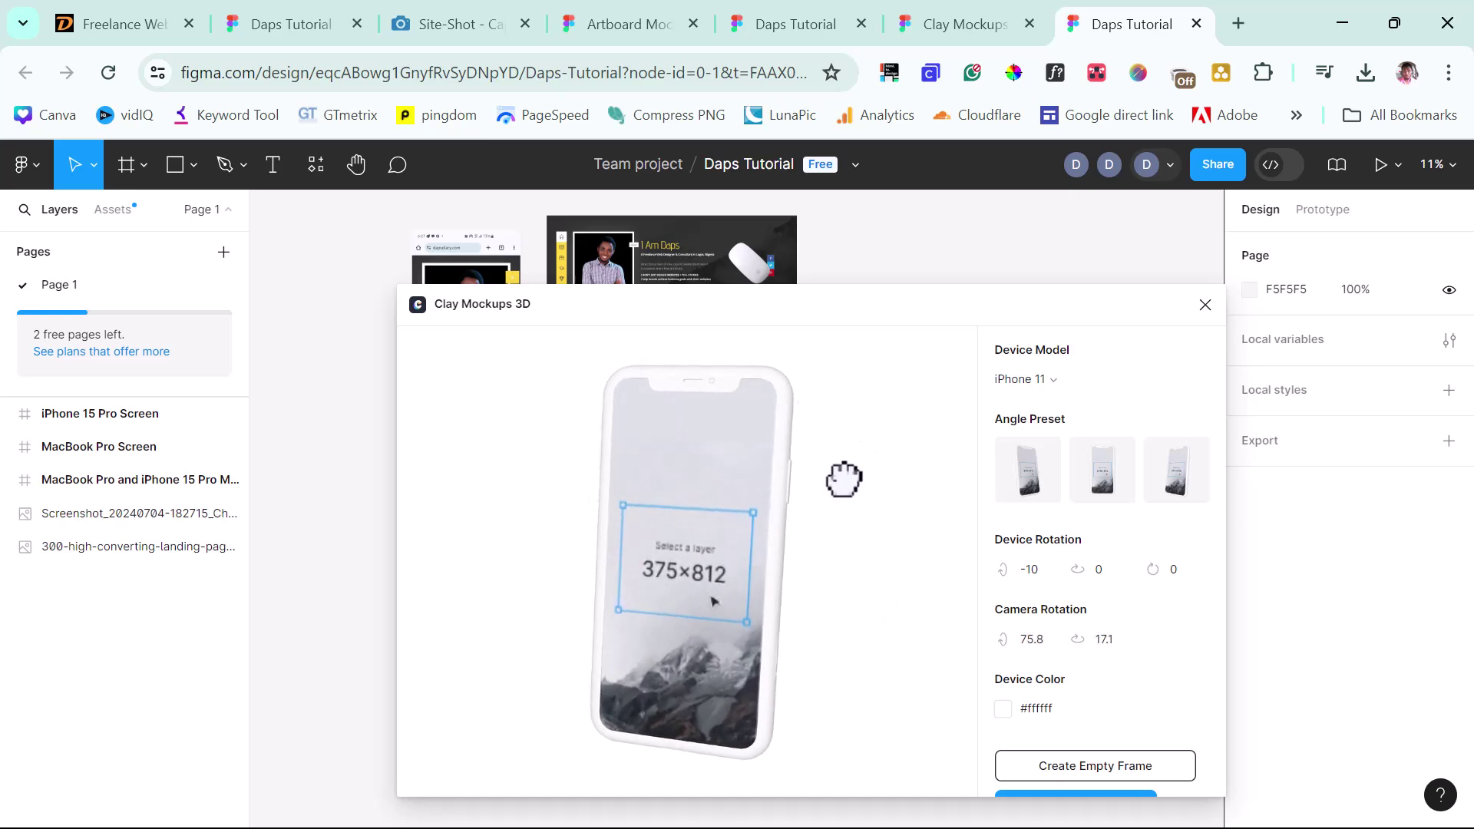
drag(789, 302, 923, 289)
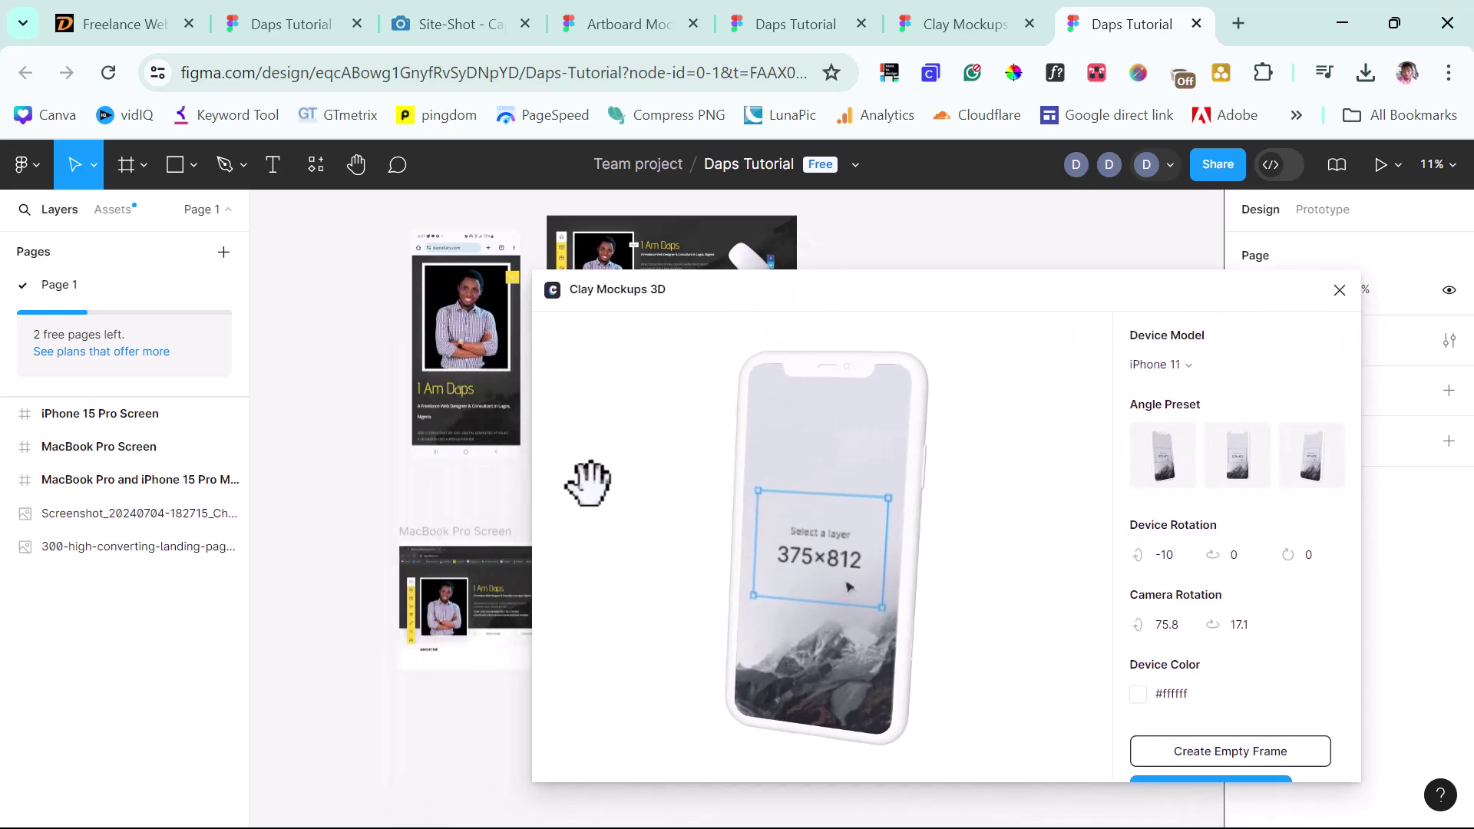
click(447, 323)
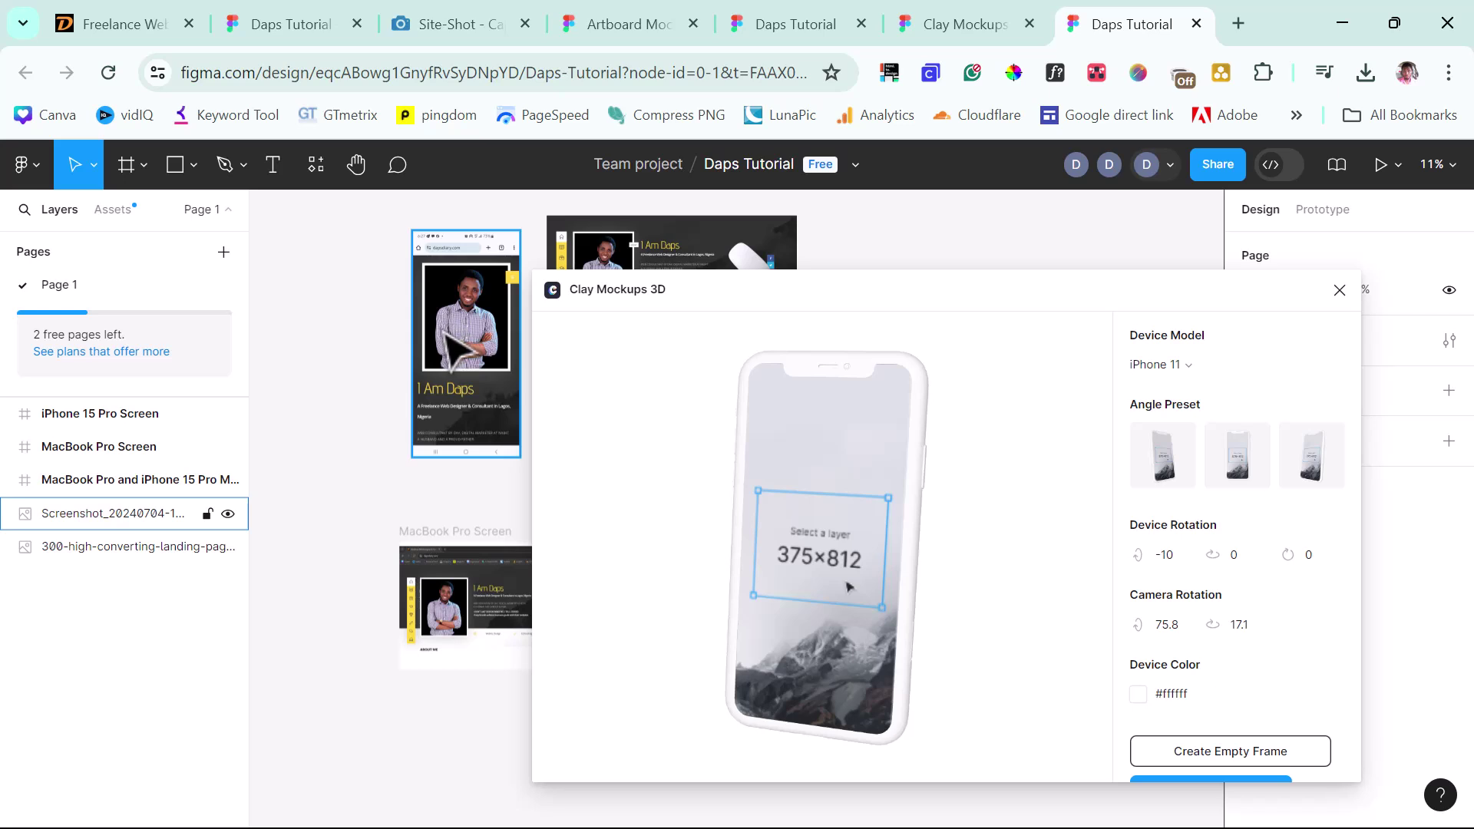
Step: Fill the iPhone 11 with the phone screenshot, re-tilt it, edit Device Color, and save as image
click(449, 341)
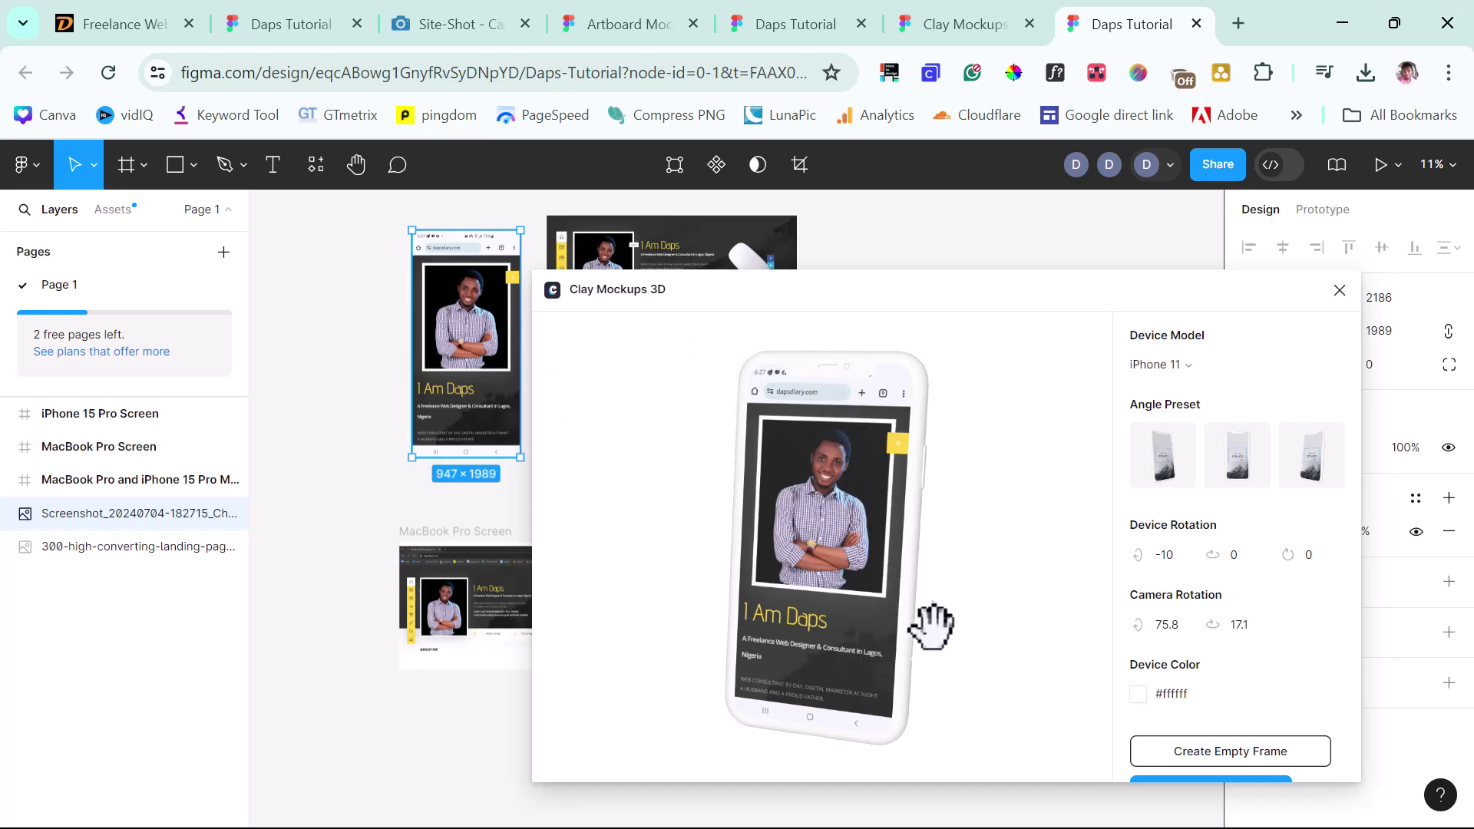
drag(1062, 576, 929, 536)
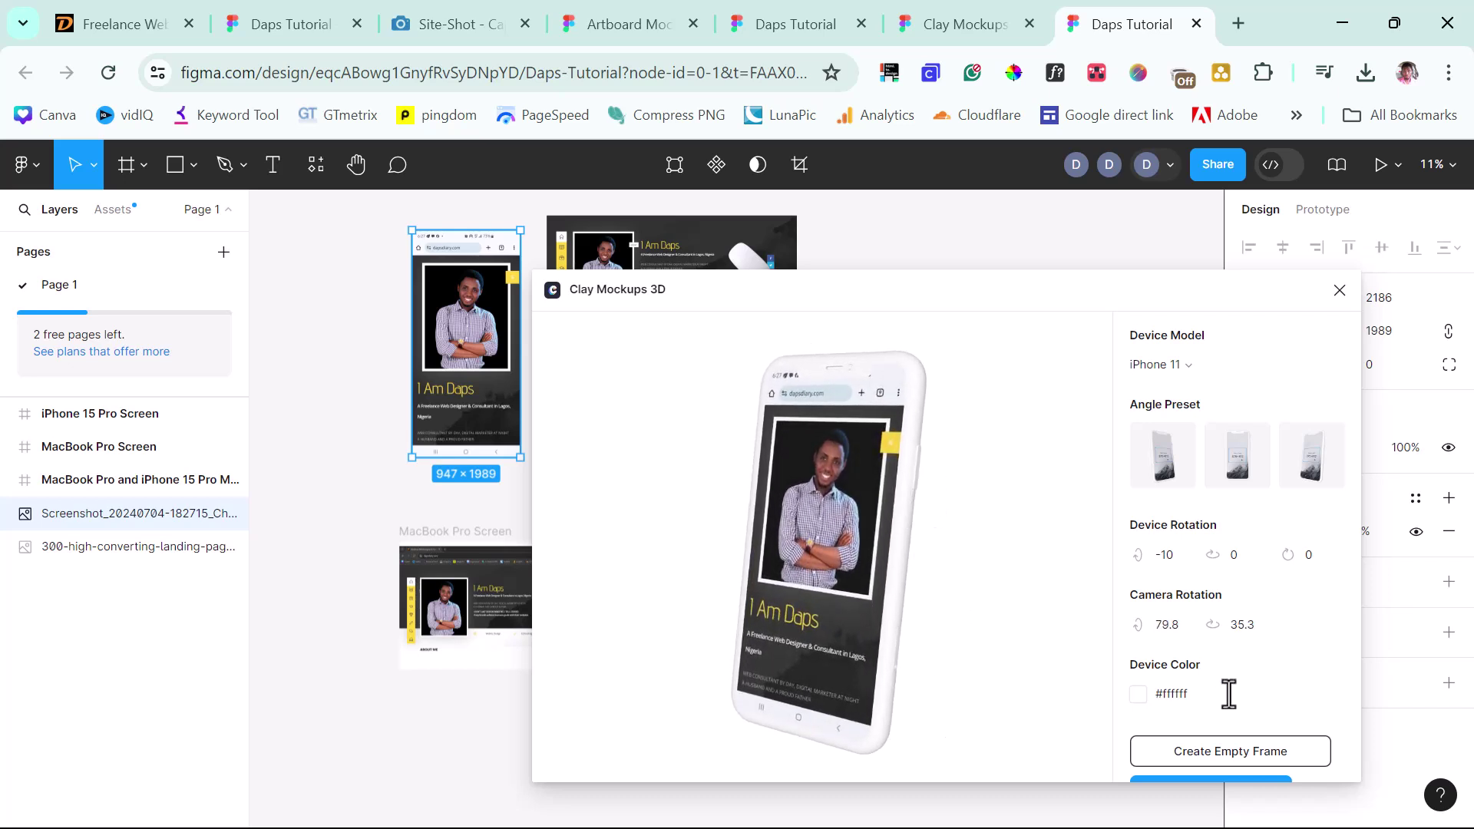
scroll(1259, 649, down, 1)
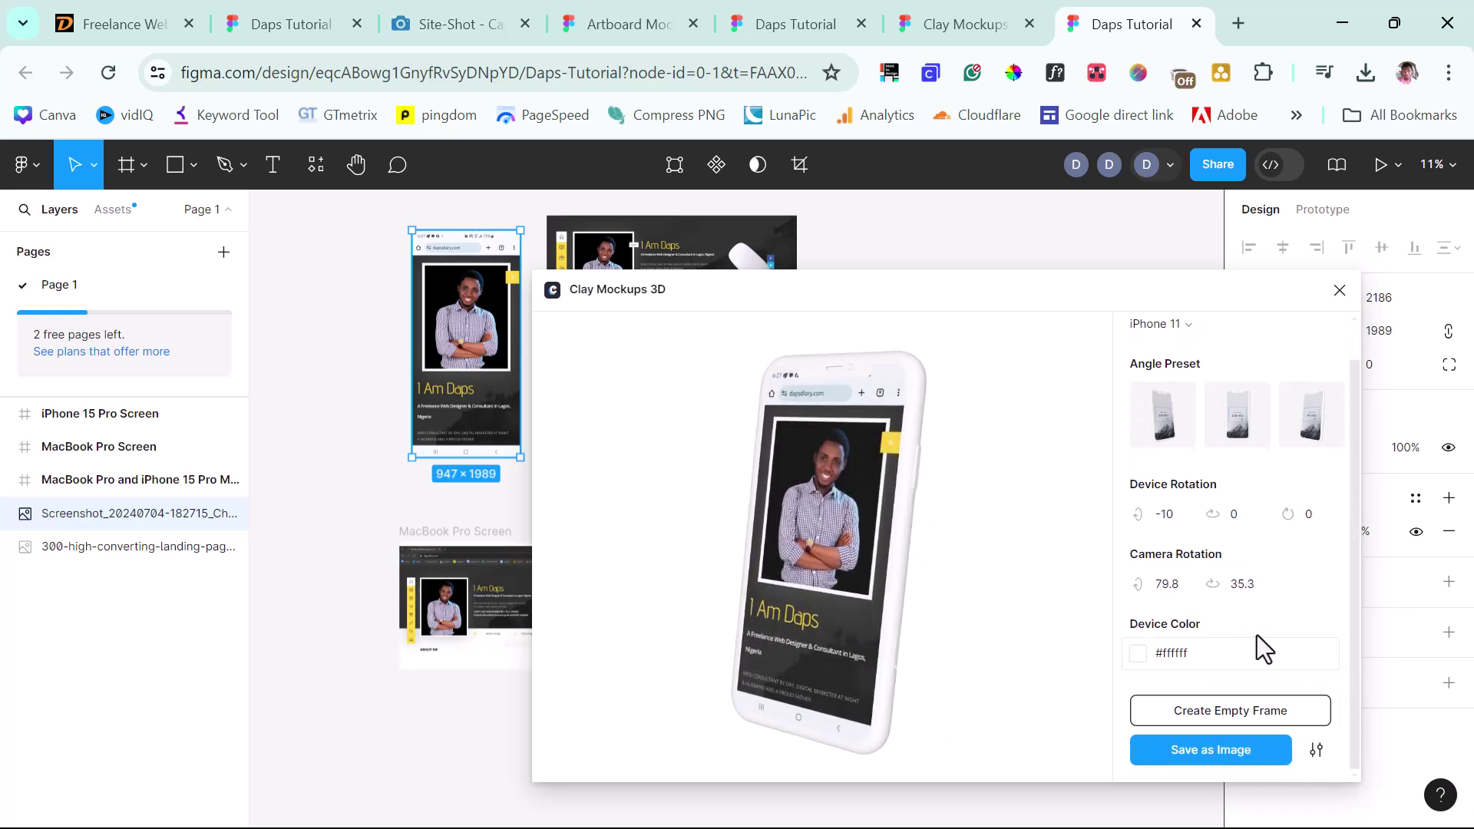
click(1179, 651)
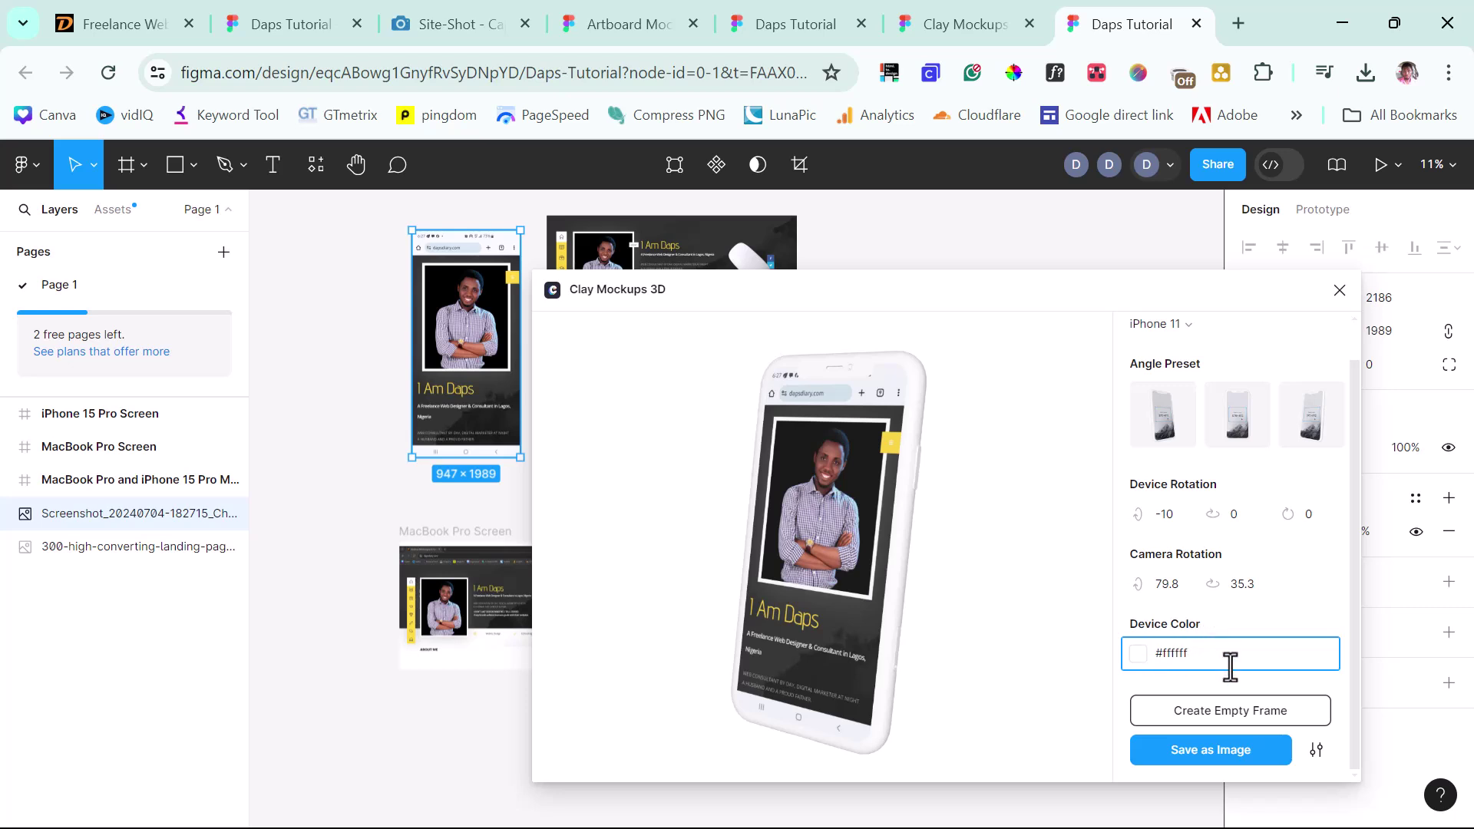
click(1202, 750)
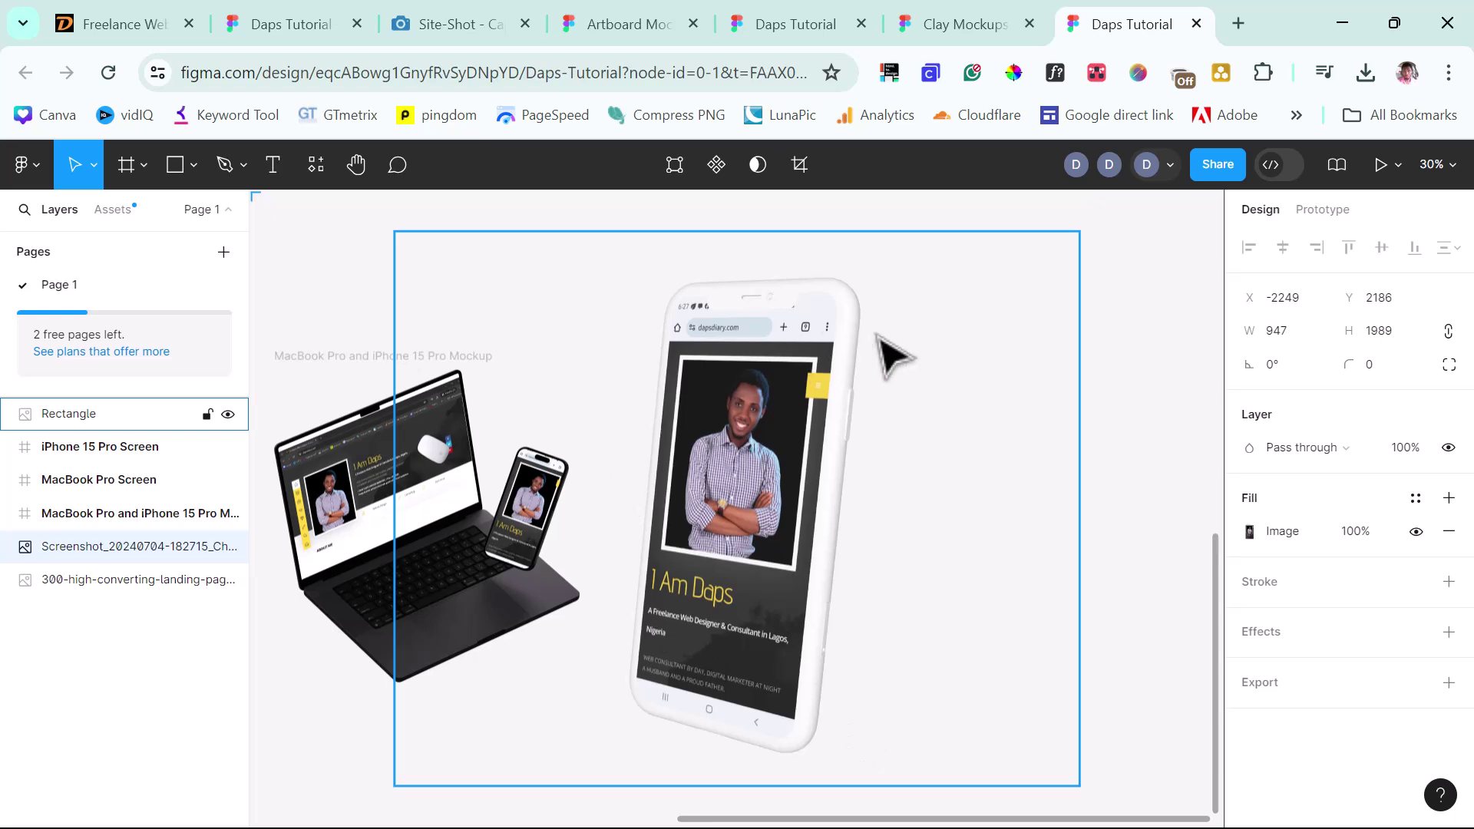
Step: Shrink the phone mockup image to 871×1007 and move it beside the MacBook mockup
click(898, 361)
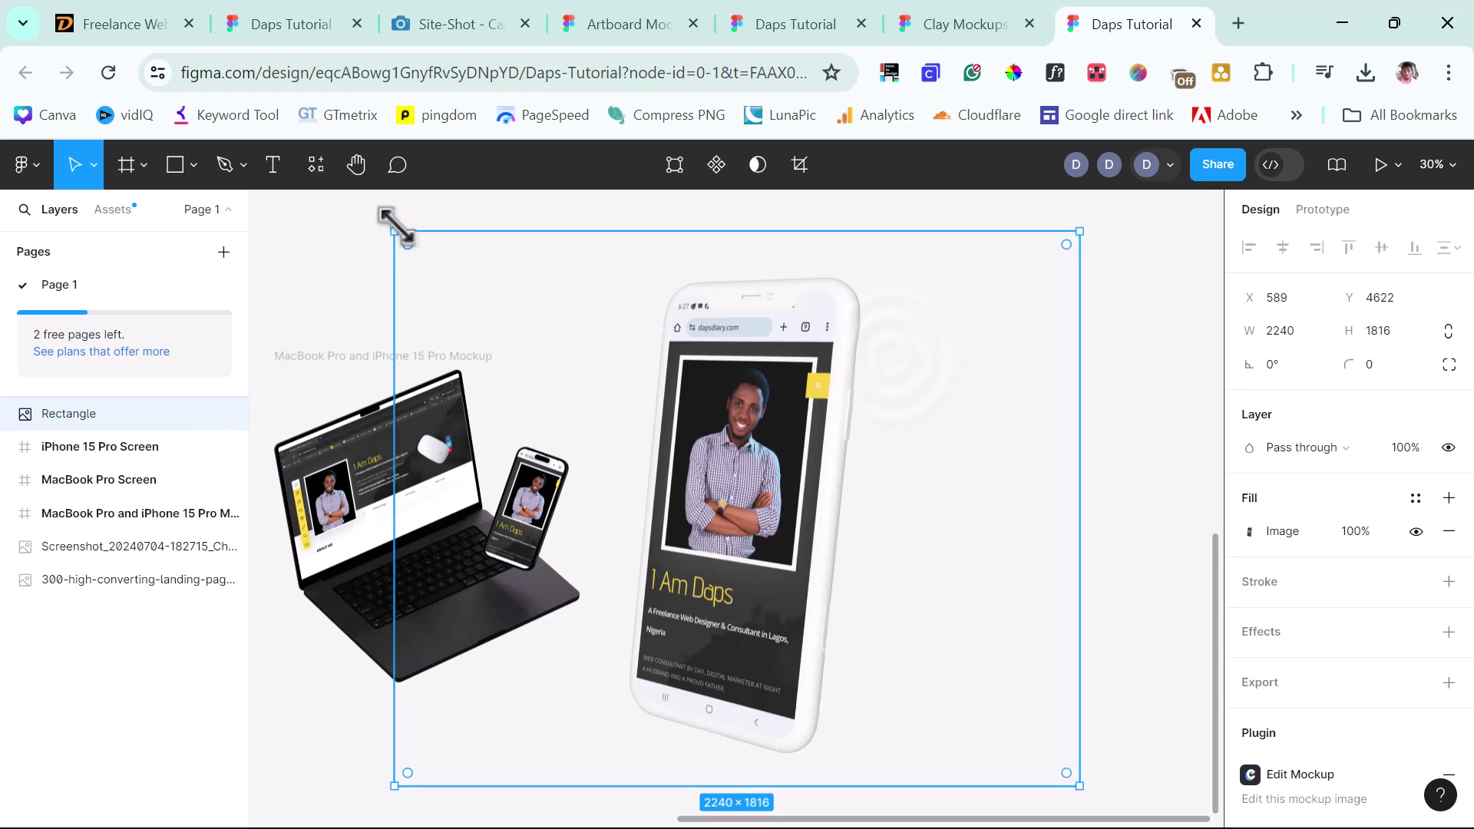
drag(394, 230, 812, 479)
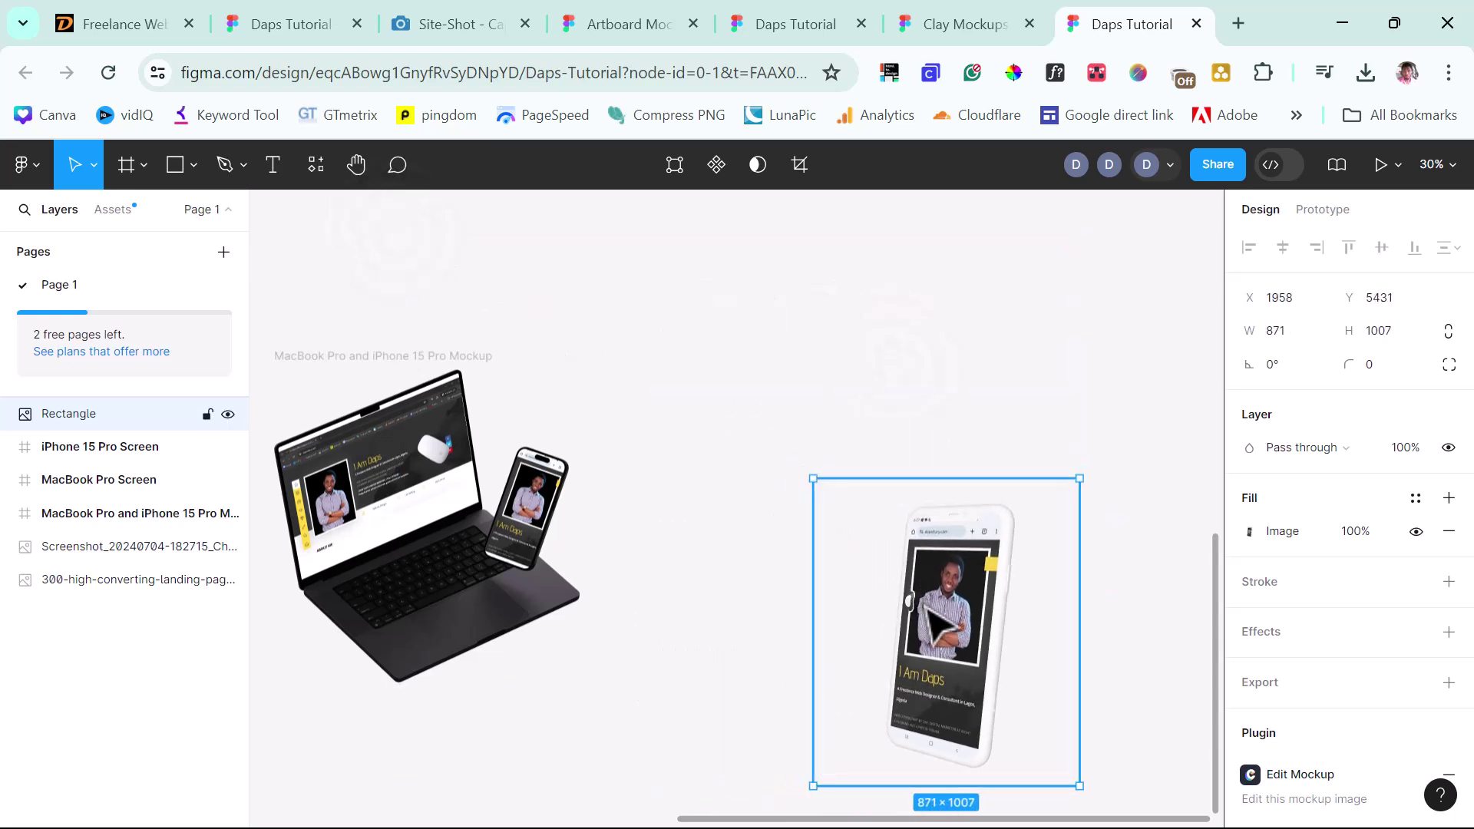
drag(942, 420, 919, 390)
Step: Relaunch the Clay Mockups 3D plugin from the recent plugins list
scroll(704, 470, down, 5)
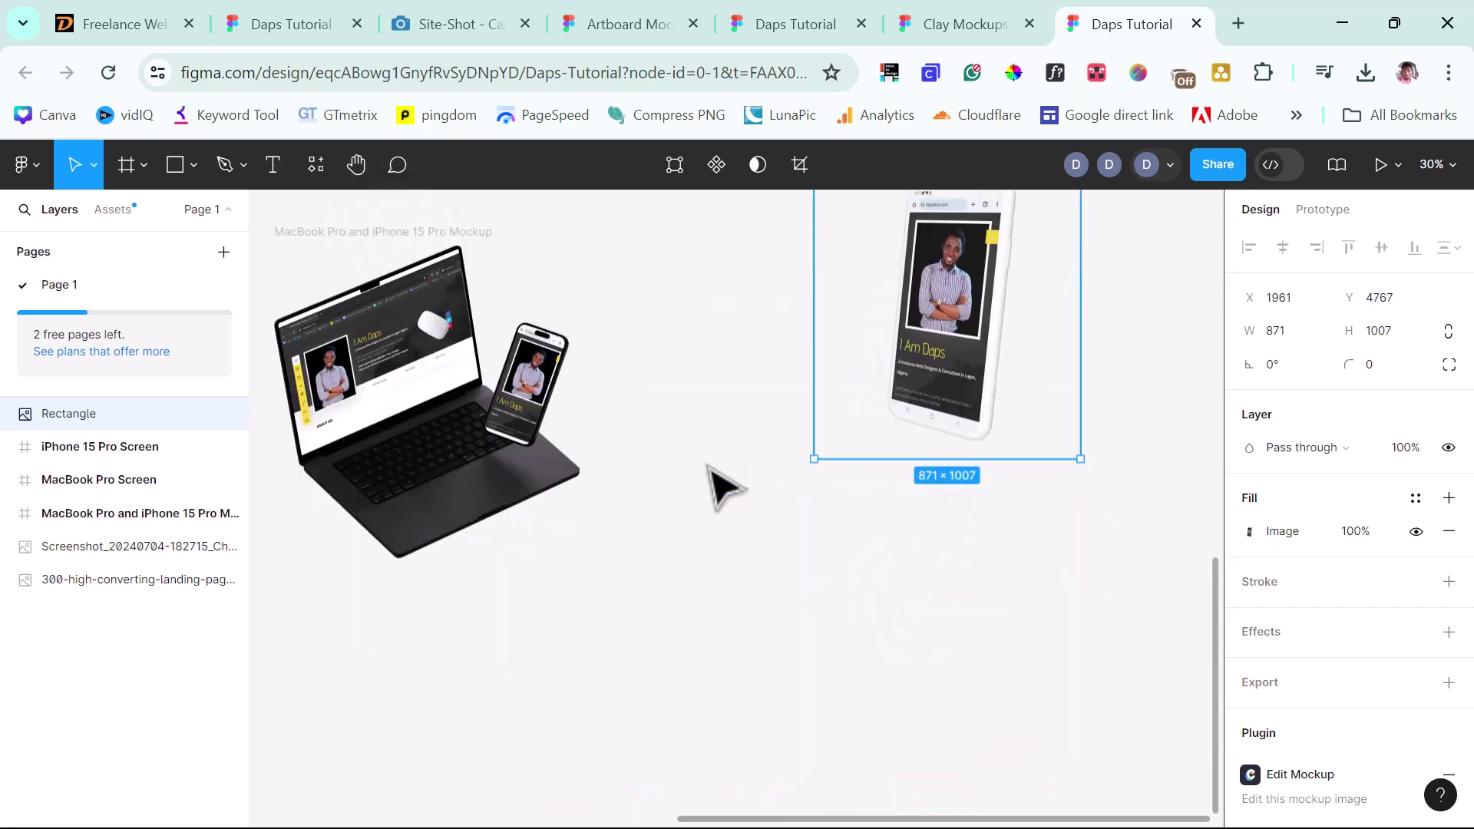
scroll(705, 493, up, 5)
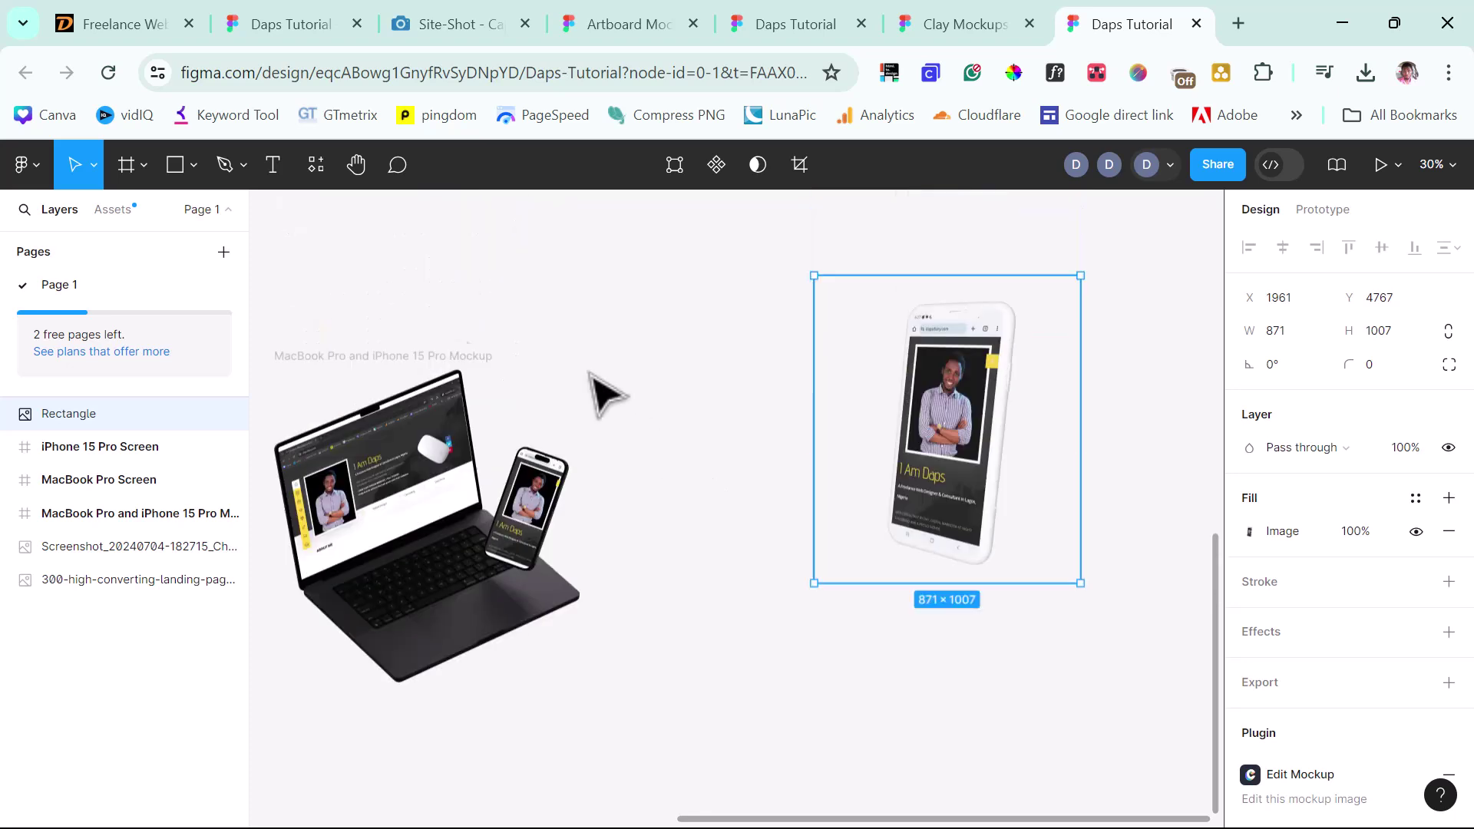
click(315, 165)
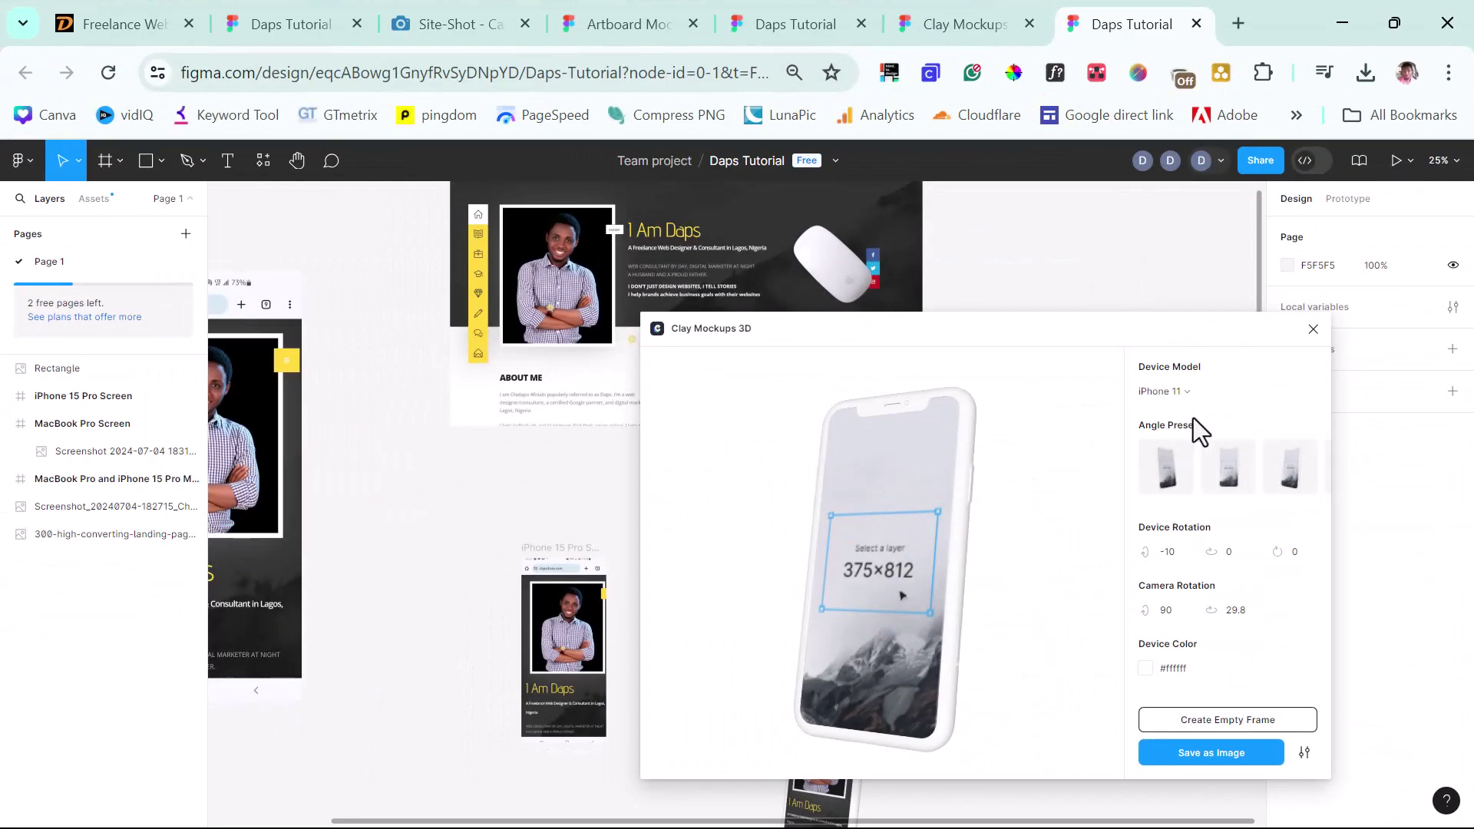
Step: Put the desktop website screenshot on a Macbook Pro mockup, angled 63.5 / 10.4, and save it as an image
click(1183, 395)
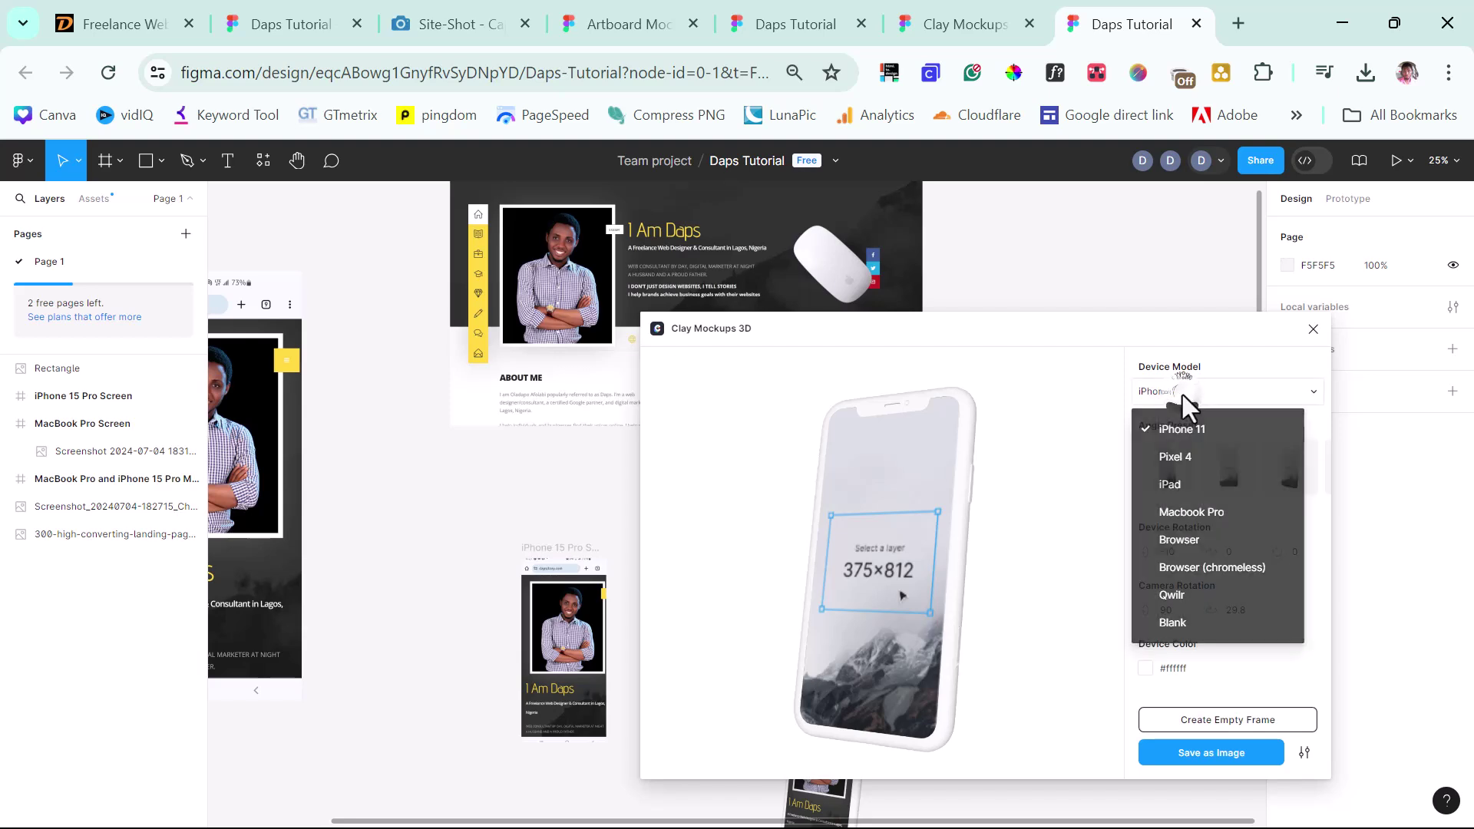
click(1200, 511)
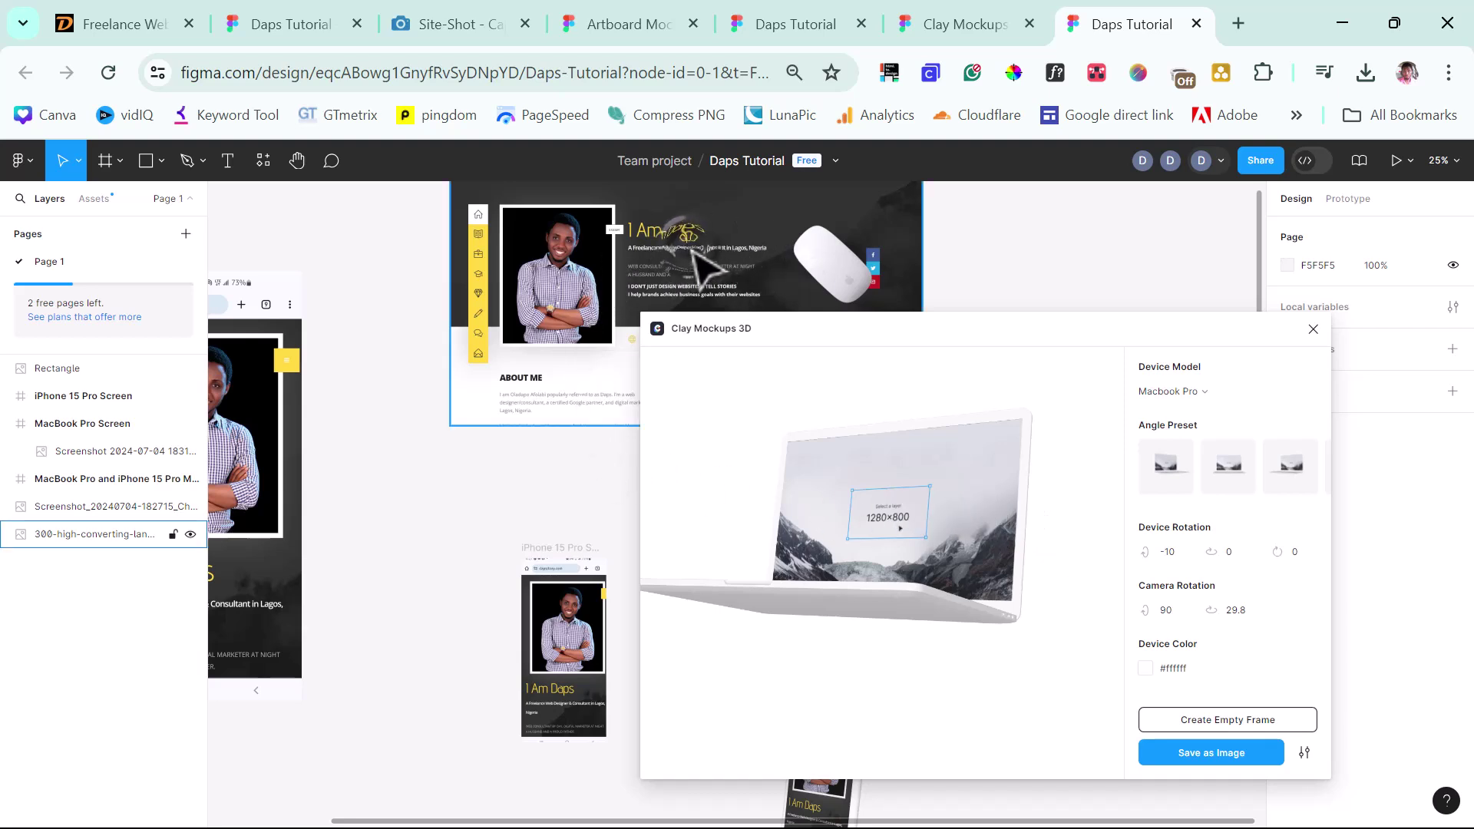
click(695, 254)
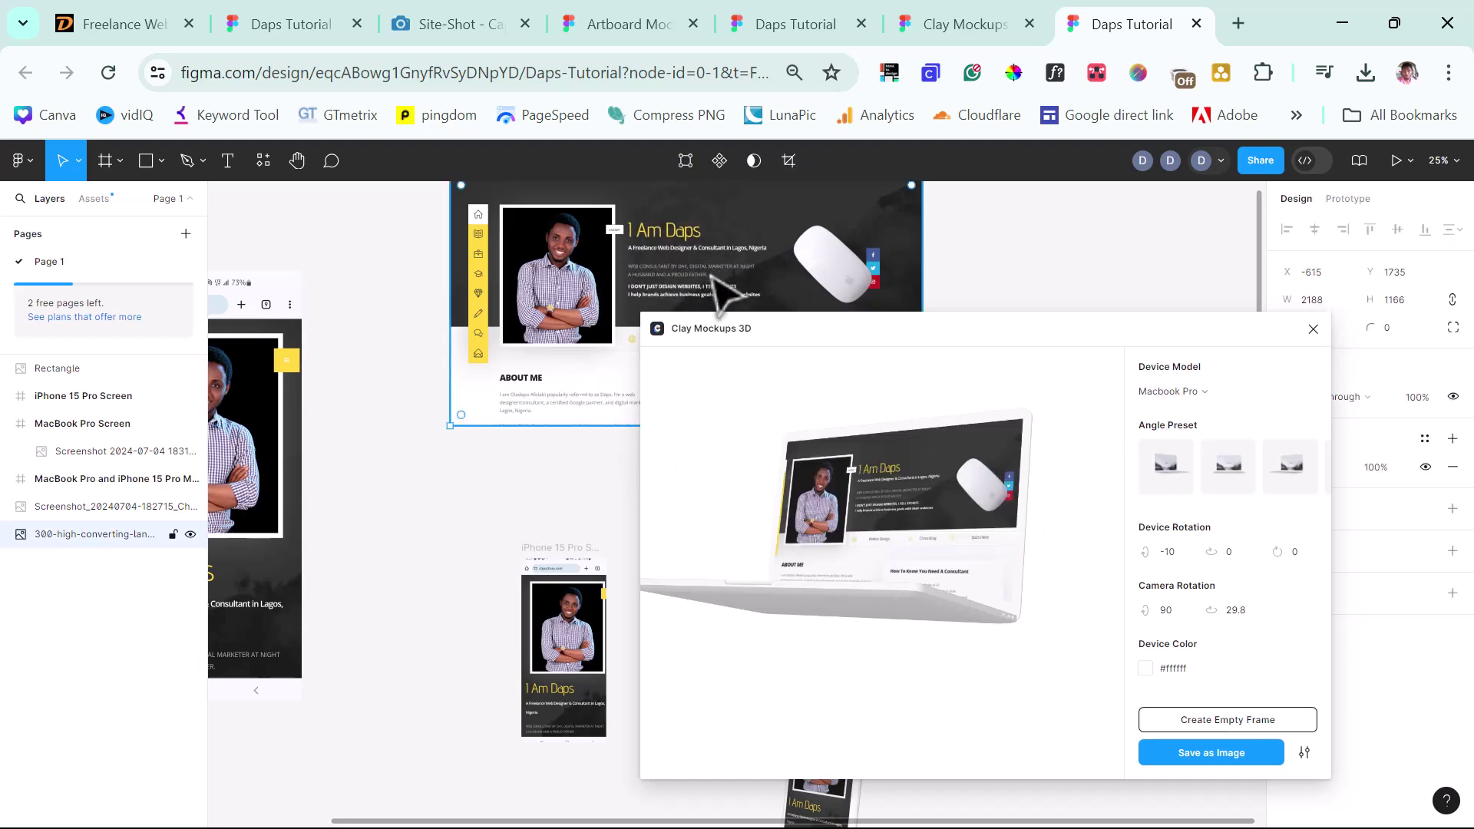
drag(862, 510, 847, 582)
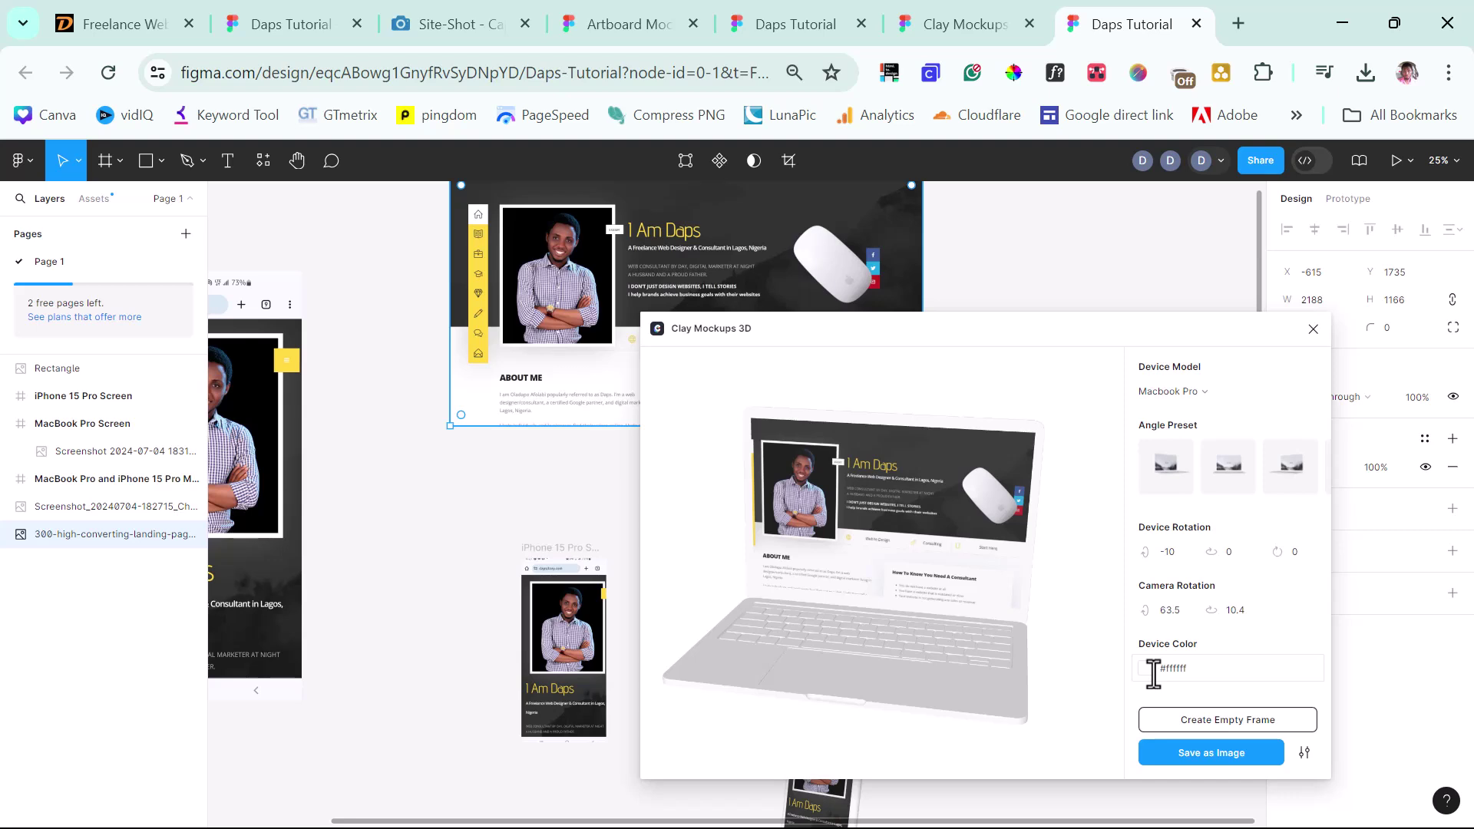
click(1207, 753)
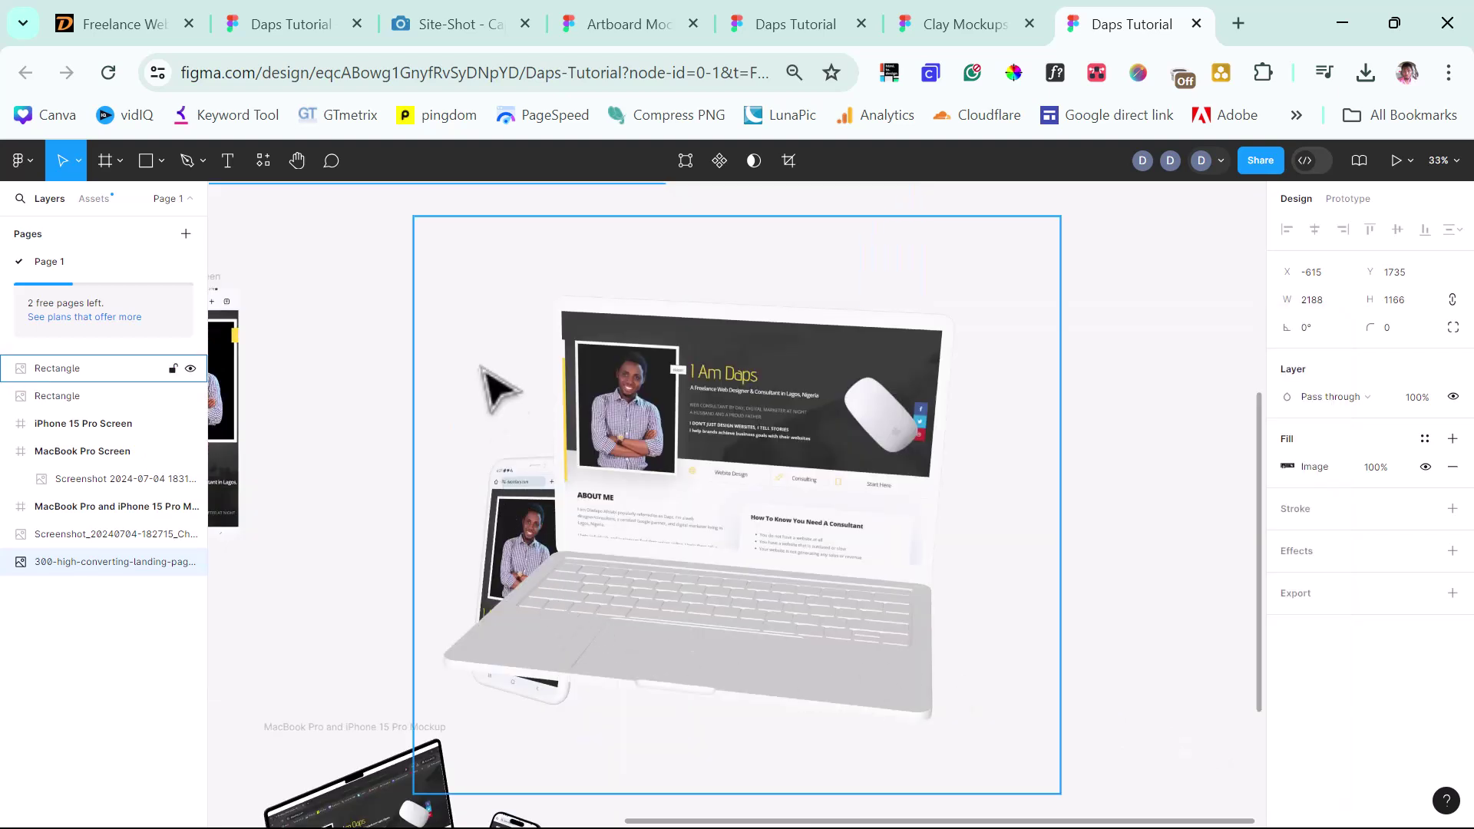
Step: Shrink the laptop mockup to about 1447×1302, move it up, and place the phone mockup beside it
click(470, 292)
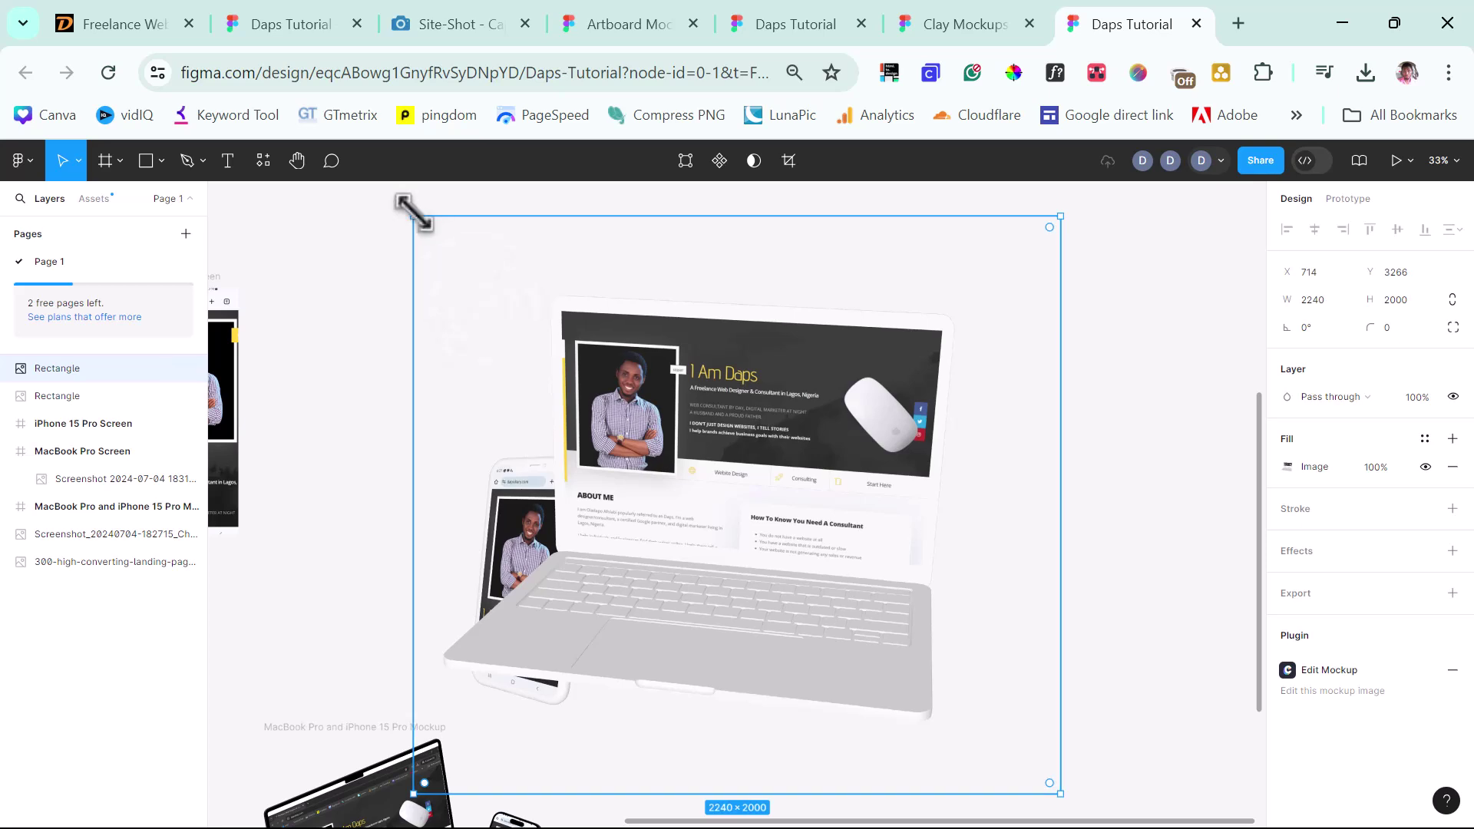
drag(415, 215, 645, 415)
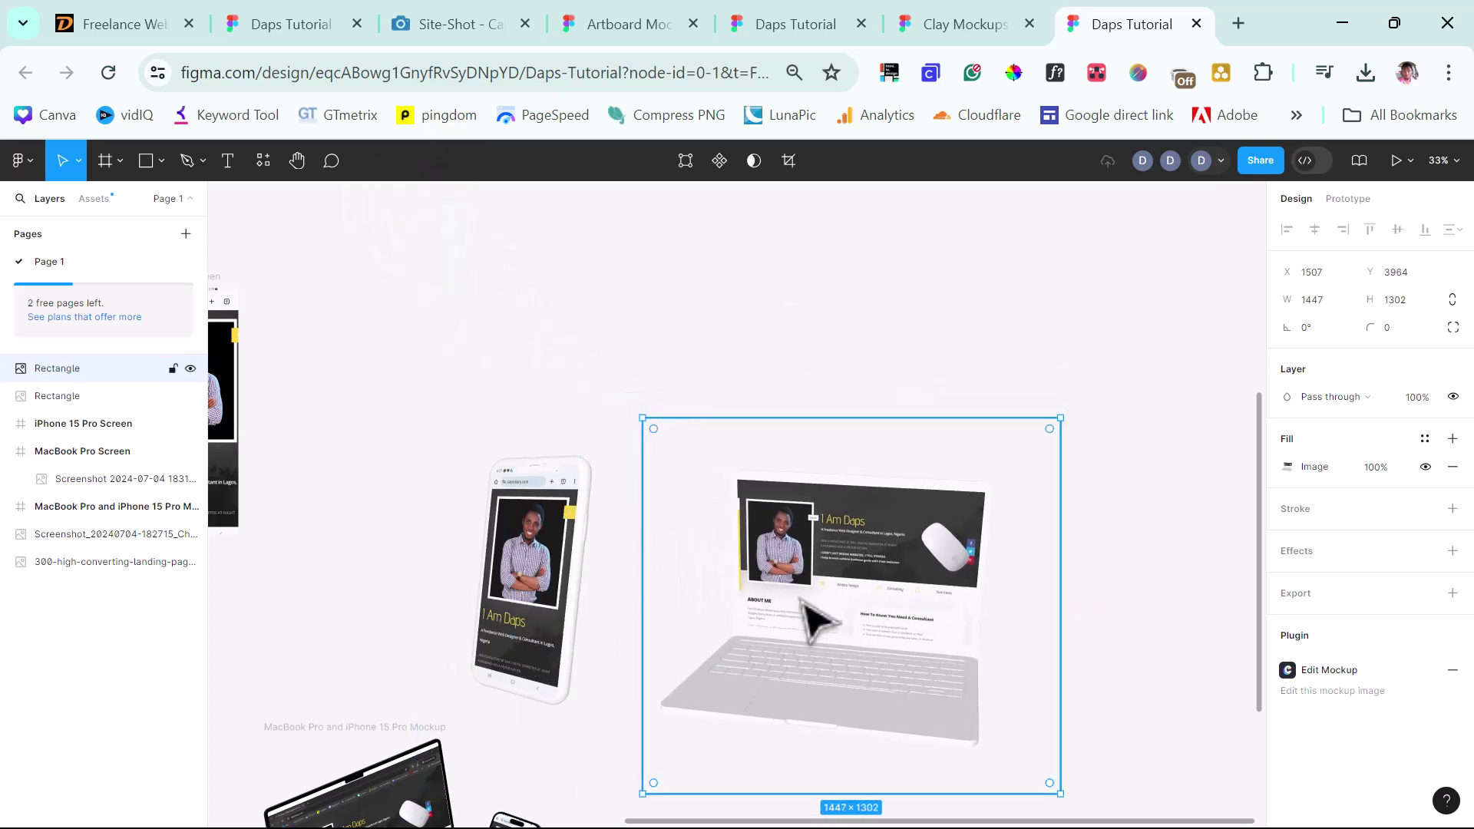
drag(819, 615, 833, 581)
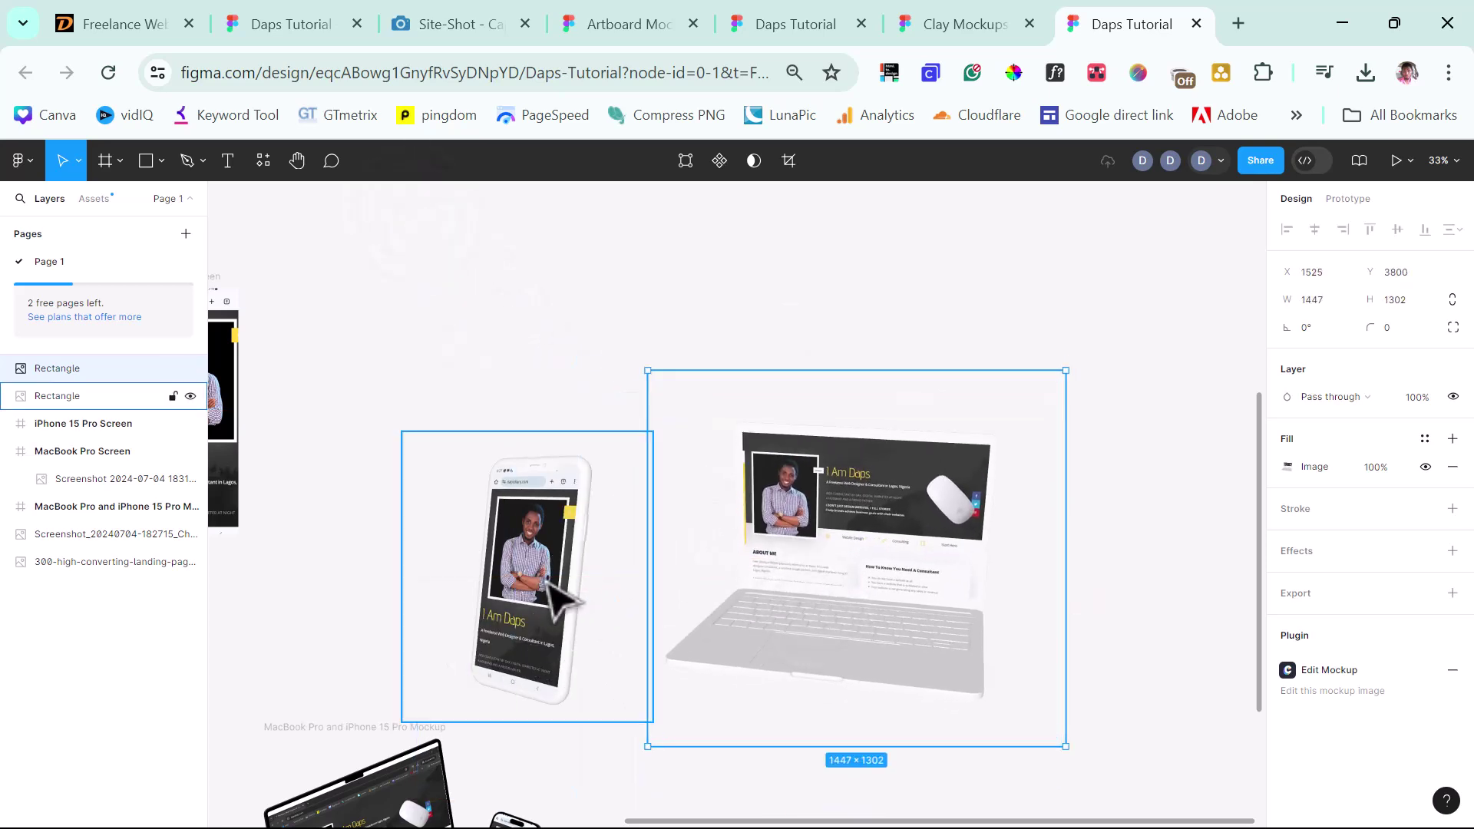
drag(564, 599, 668, 549)
click(387, 589)
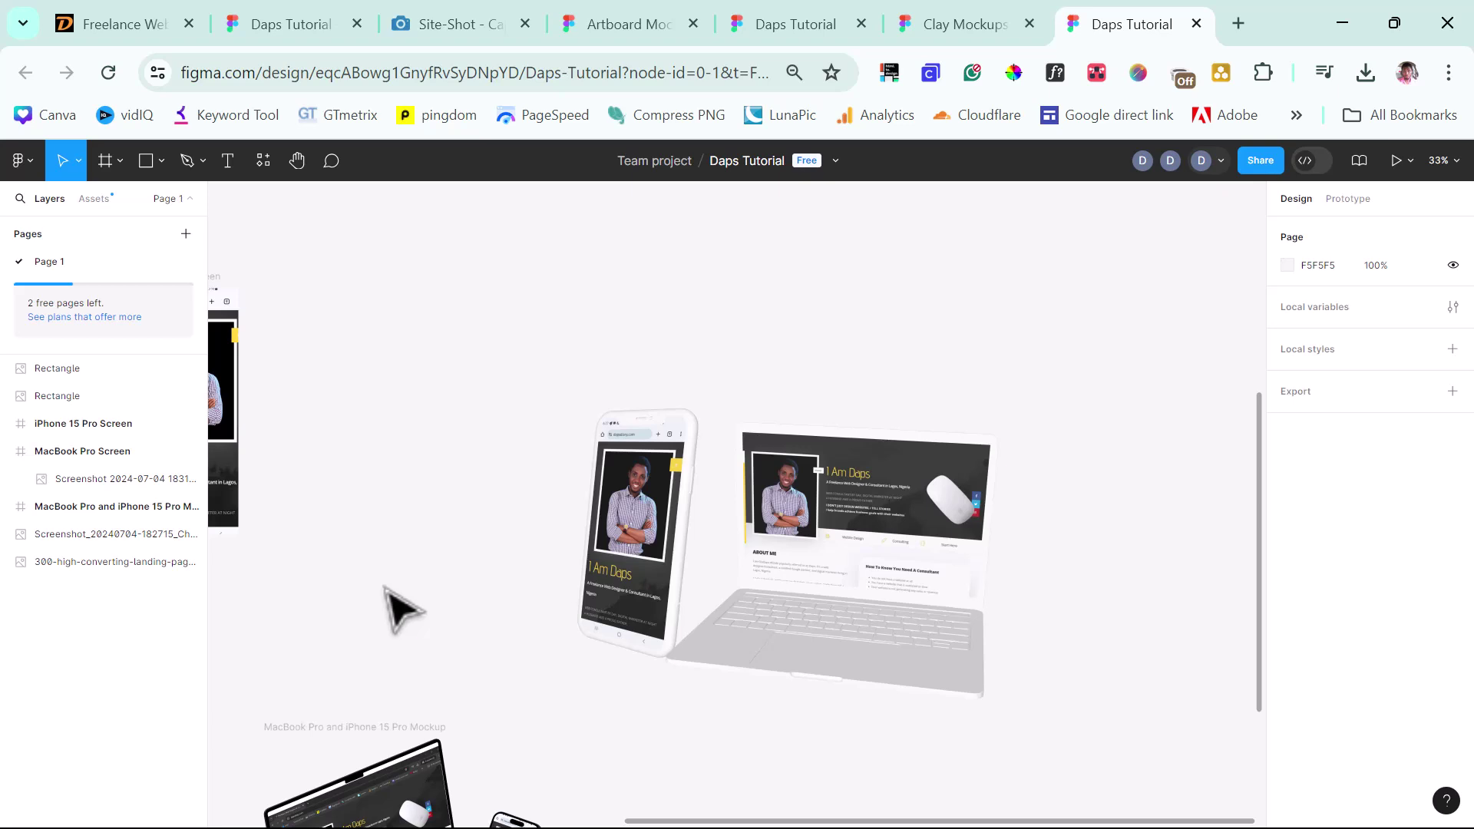
Step: Export the 1447×1302 laptop mockup image as a 1x PNG named Rectangle.png
click(889, 540)
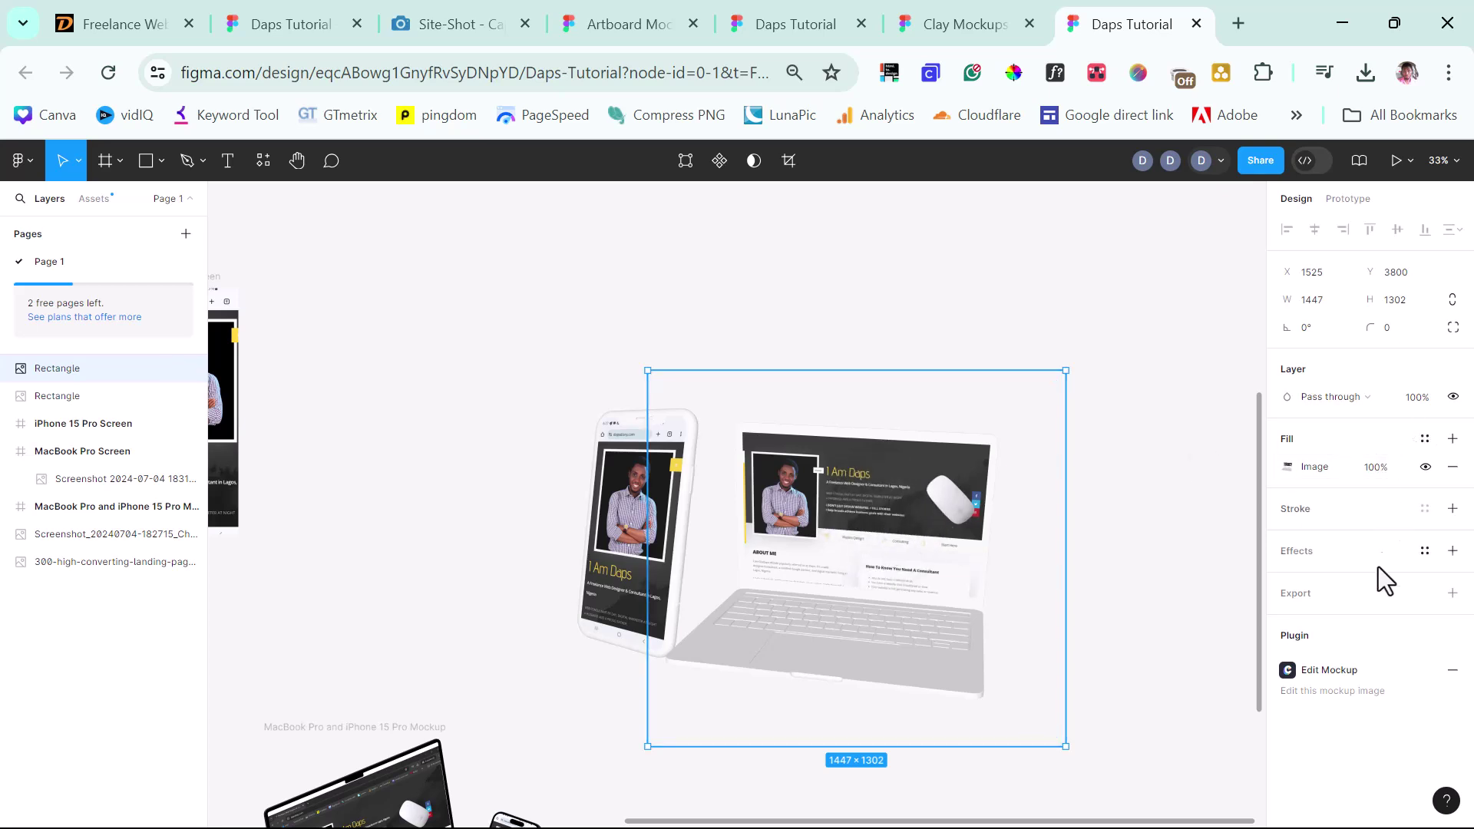
click(1306, 597)
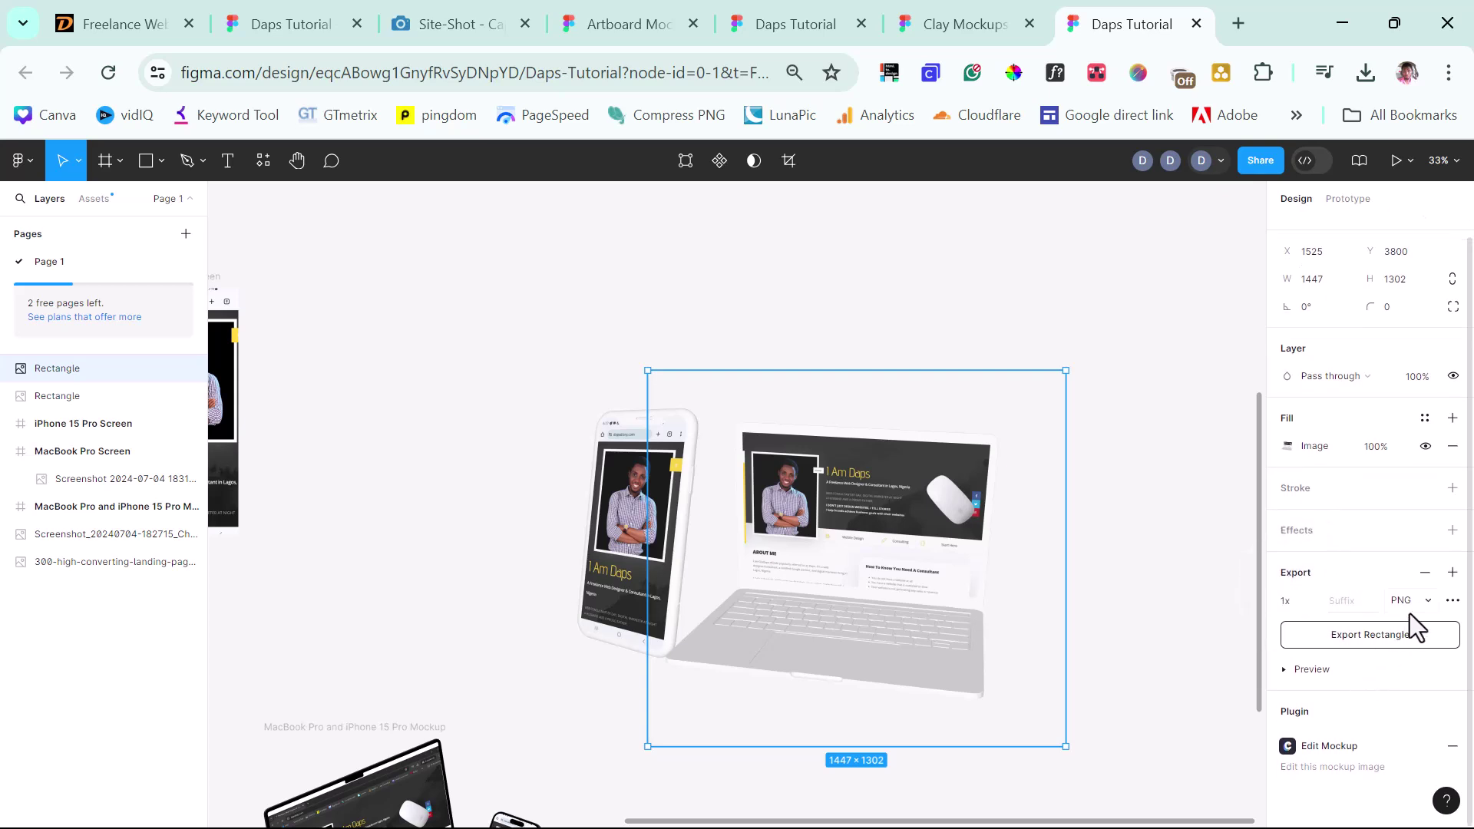
click(1408, 603)
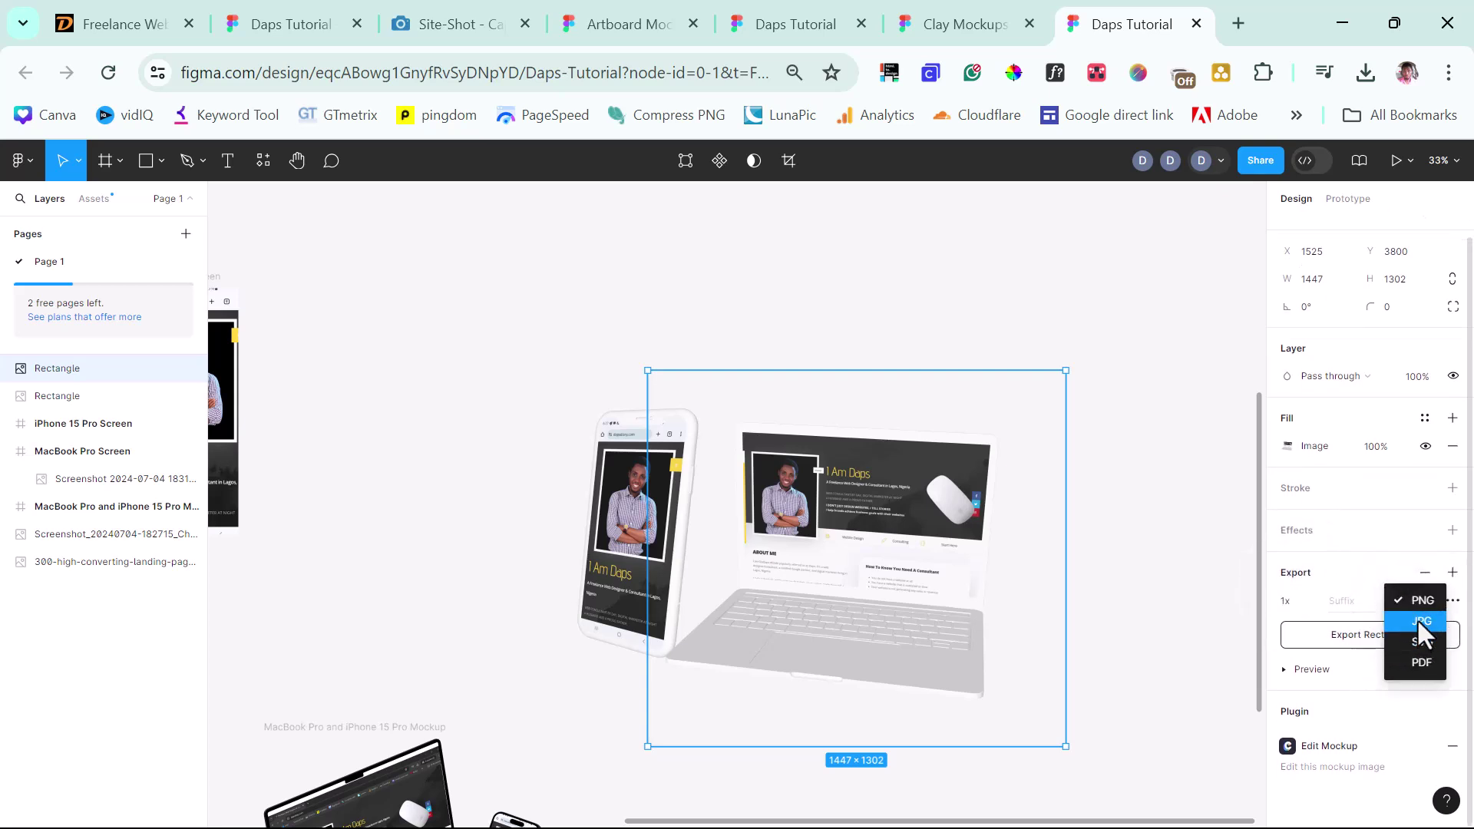
click(1367, 580)
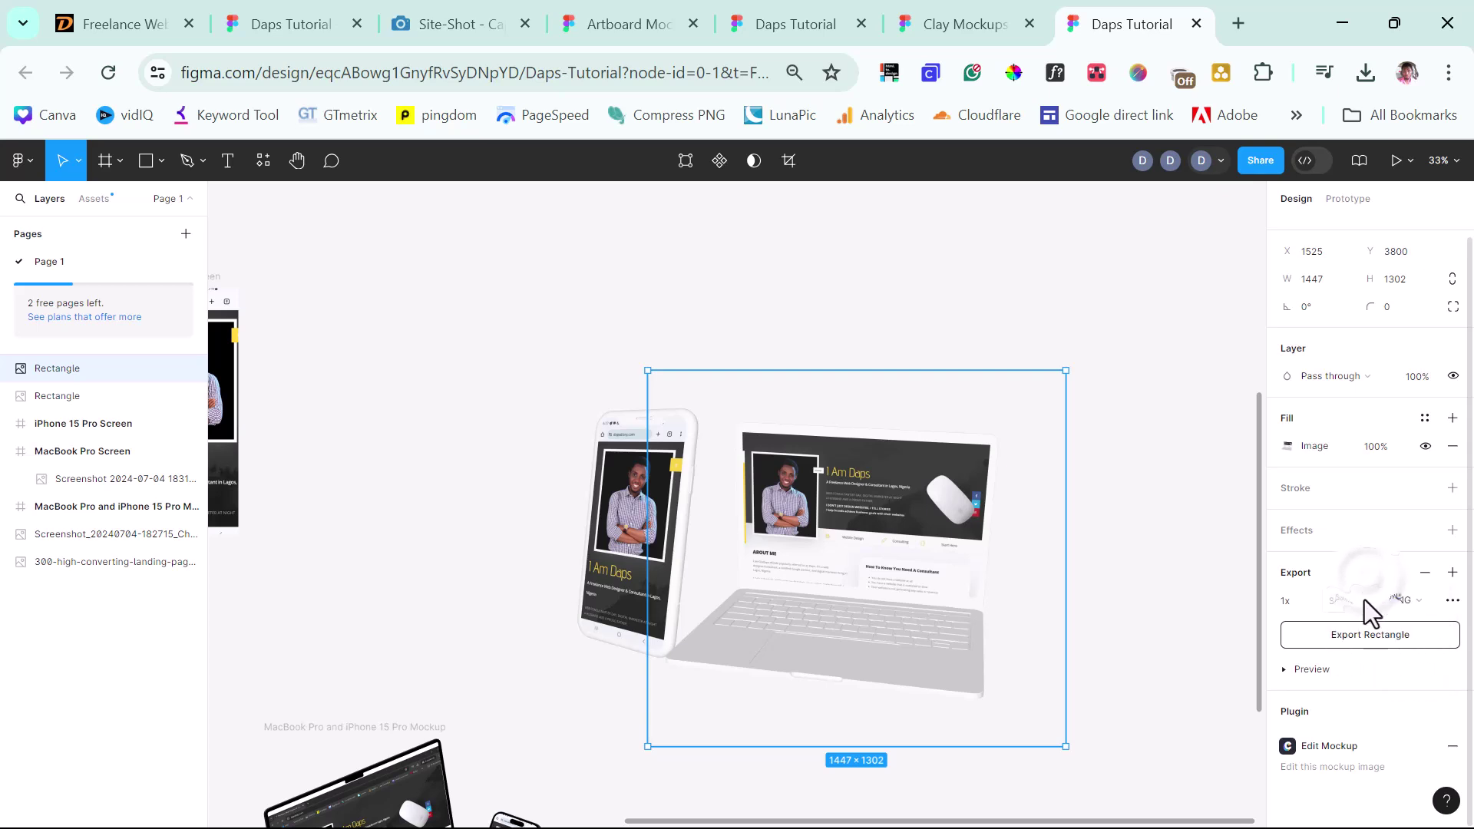
click(1342, 637)
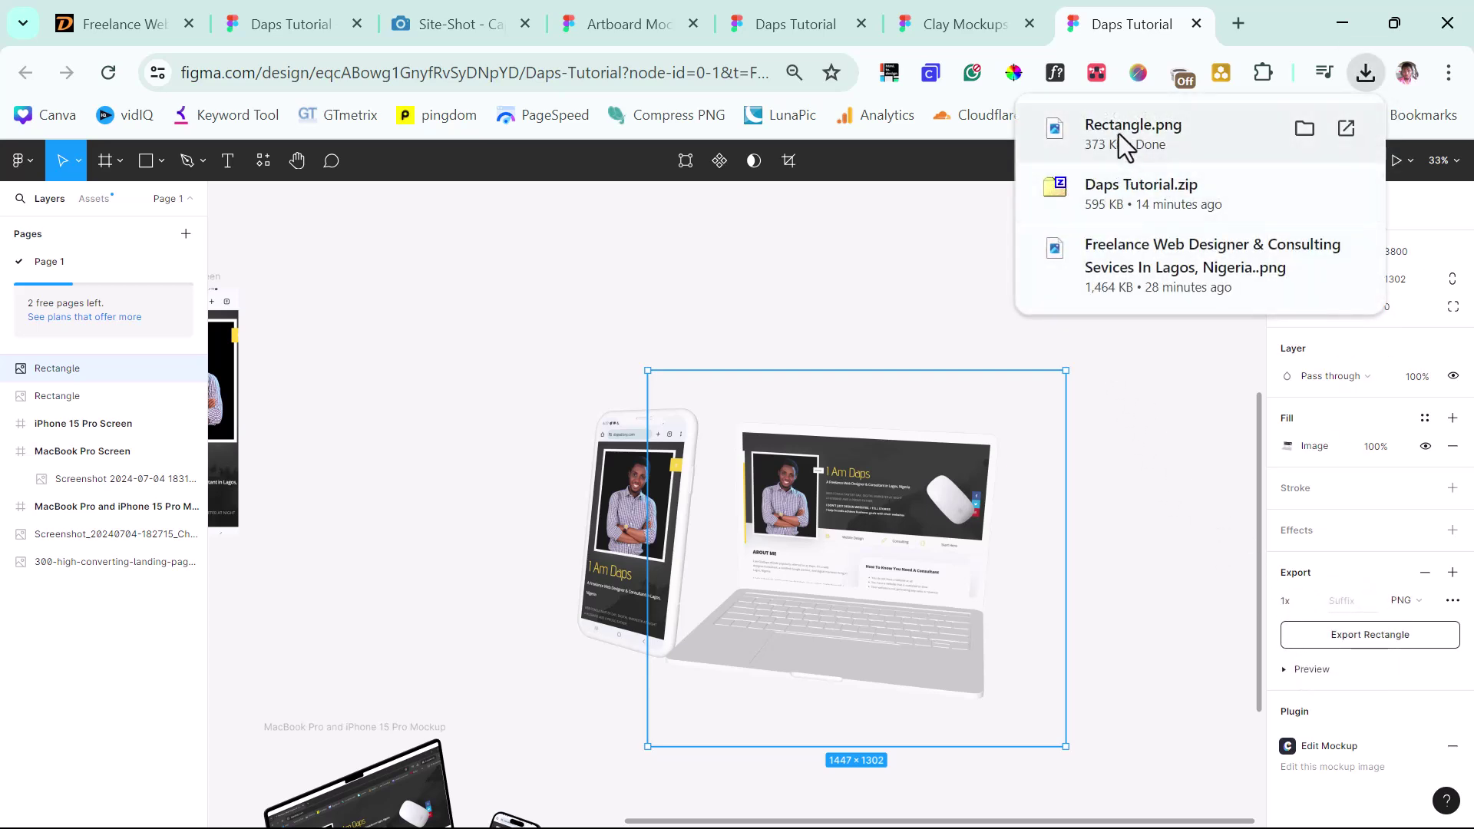
Step: Open the downloaded Rectangle.png from Chrome's downloads to view it in Photos
click(1340, 130)
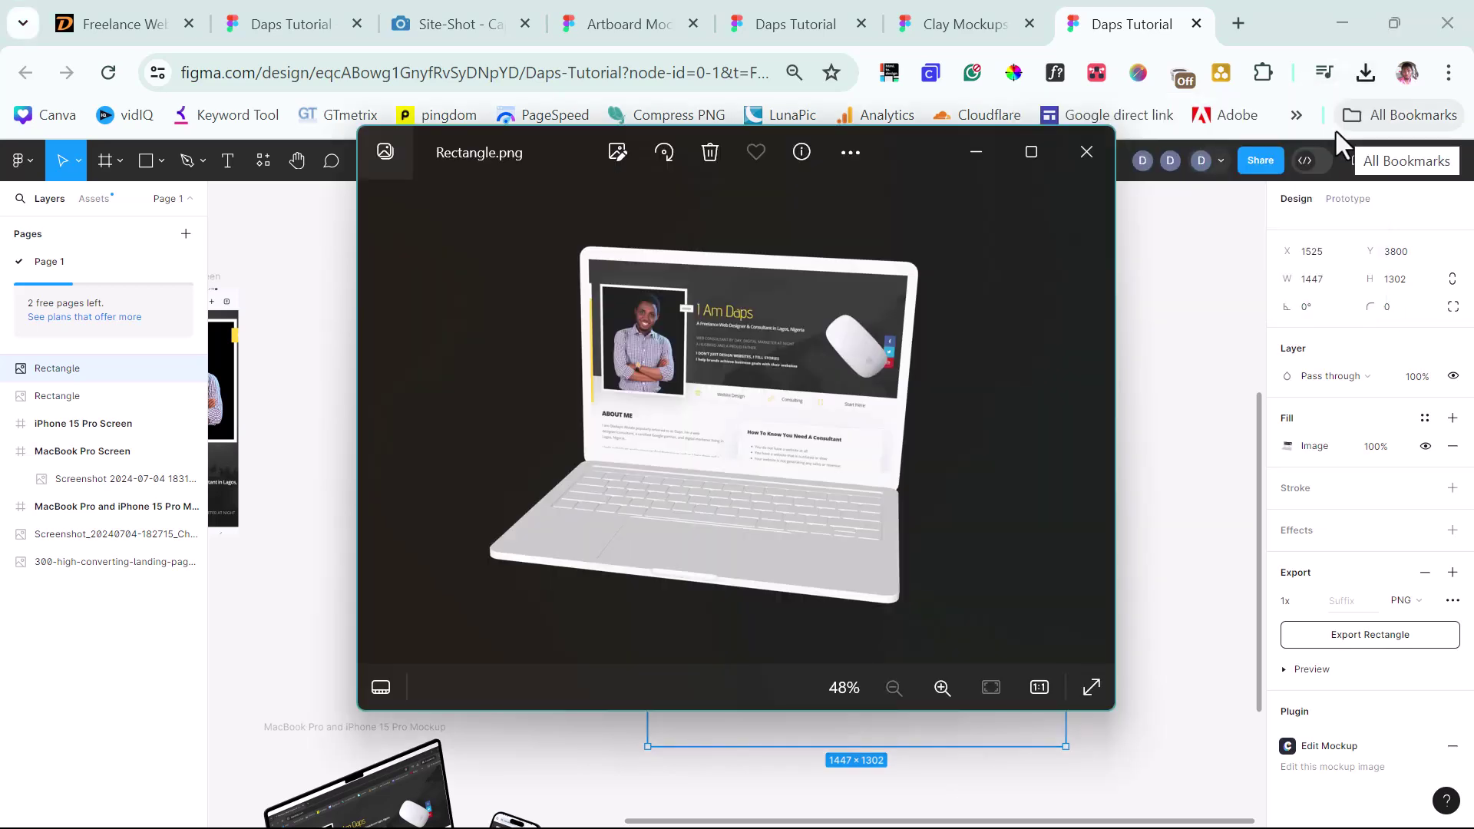